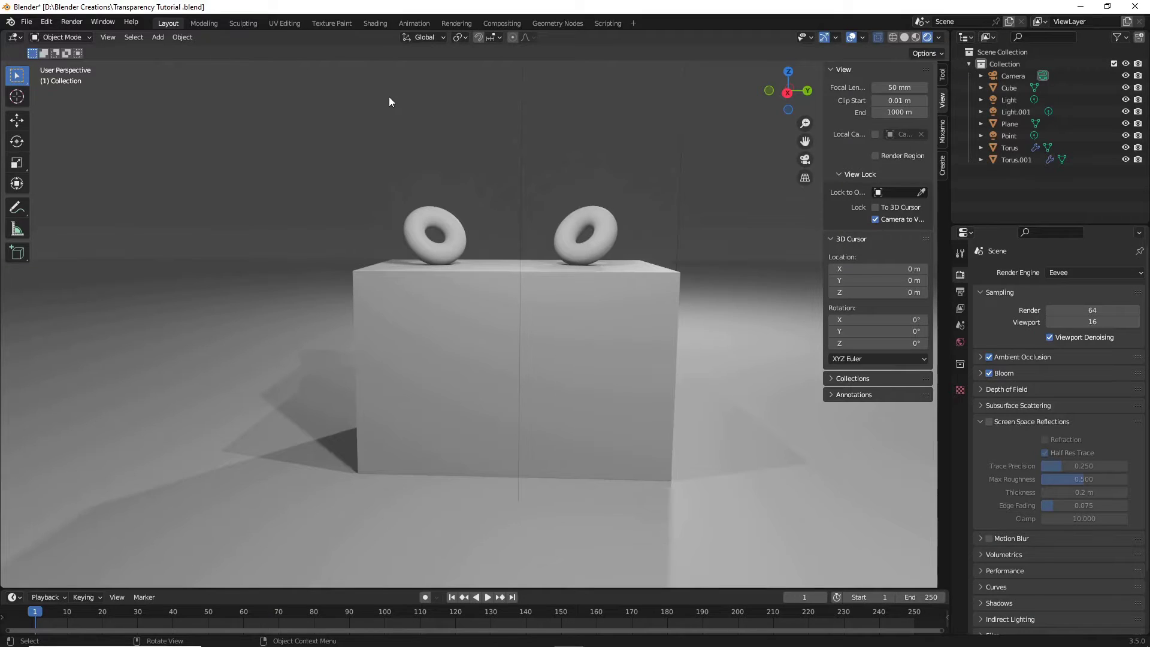
scroll(645, 173, "up", 4)
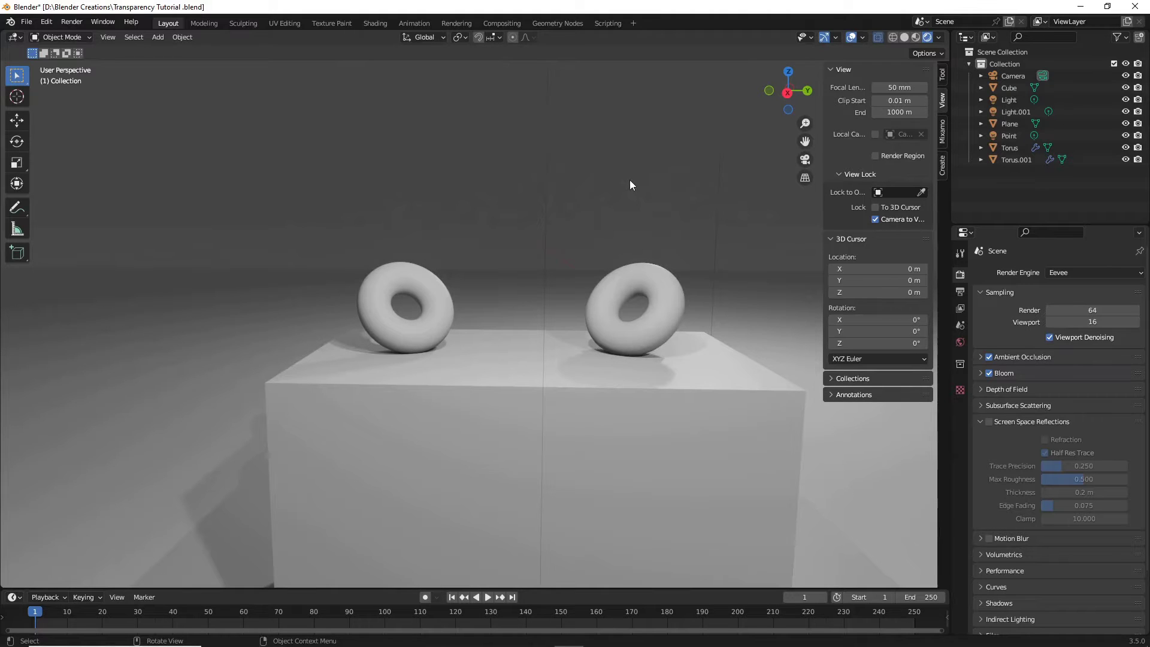
scroll(600, 212, "down", 2)
middle_click_drag(594, 217, 600, 228)
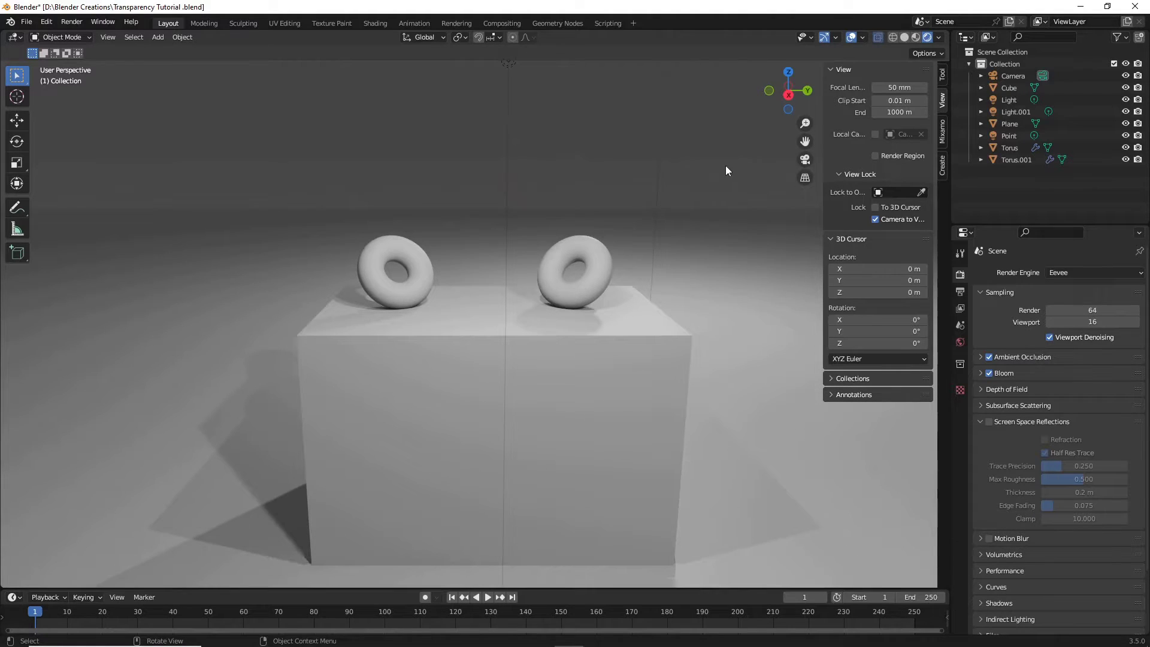
left_click_drag(805, 141, 637, 223)
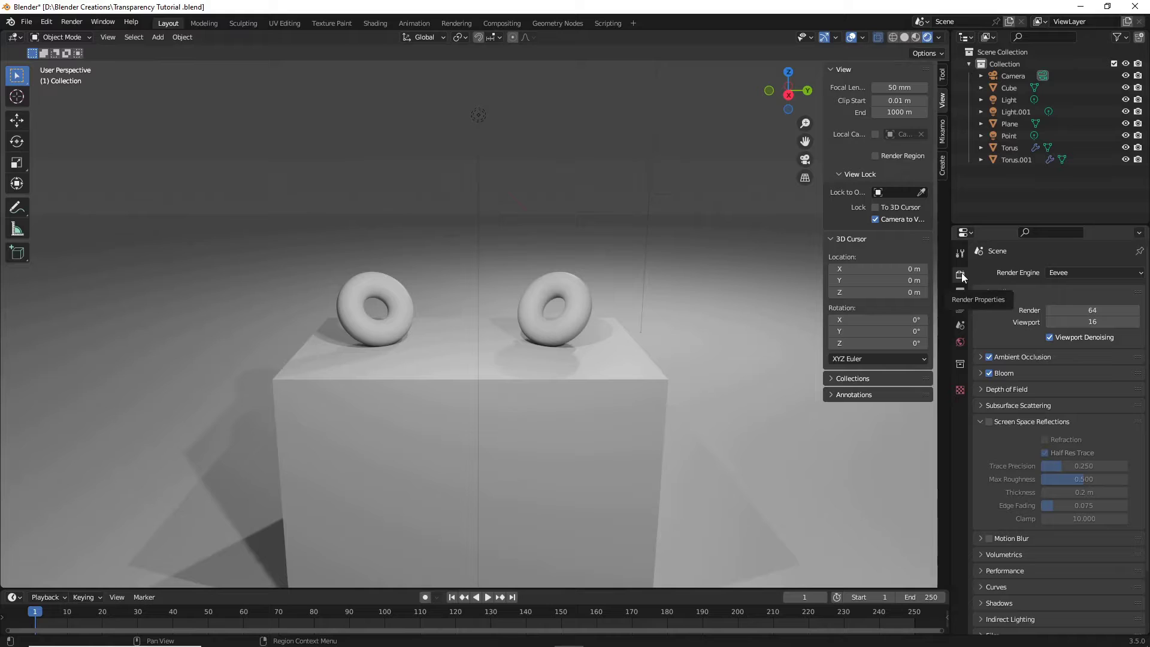
- Choose Eevee as the render engine and enable Screen Space Reflections with Refraction
left_click(1073, 274)
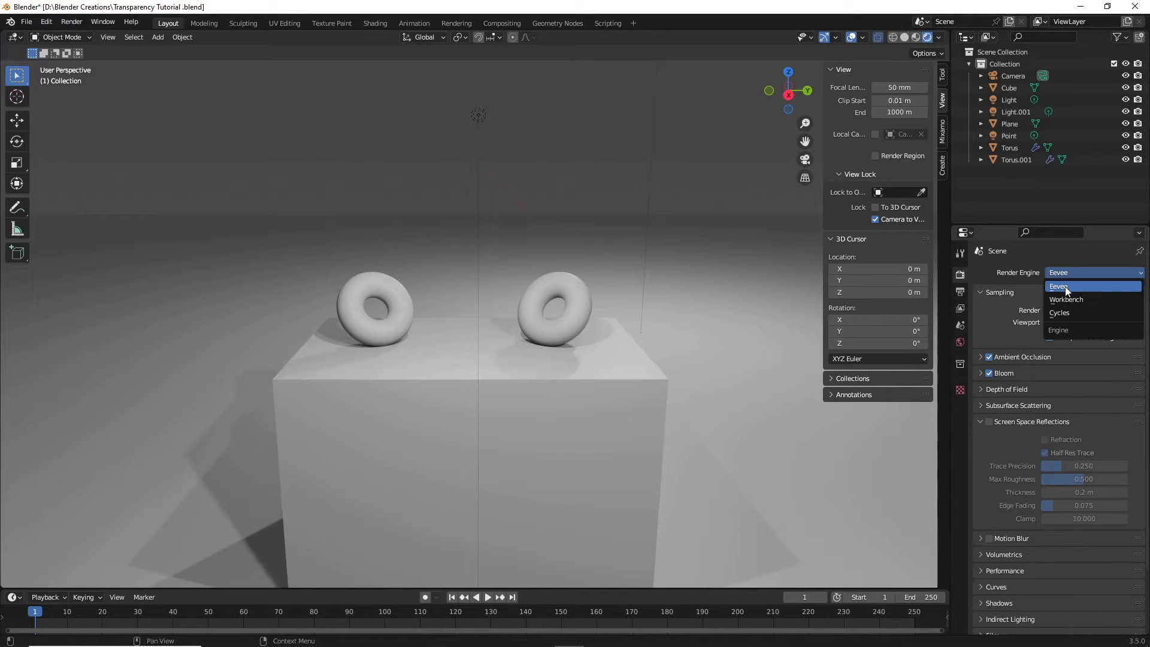
left_click(1063, 289)
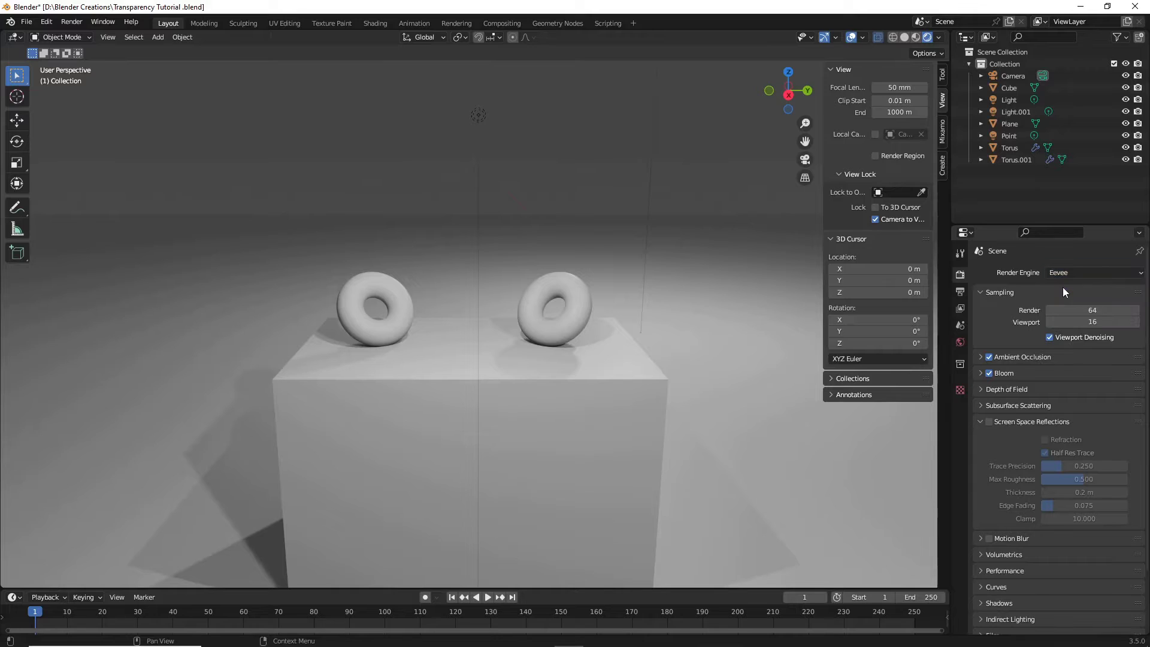
scroll(1005, 397, "down", 3)
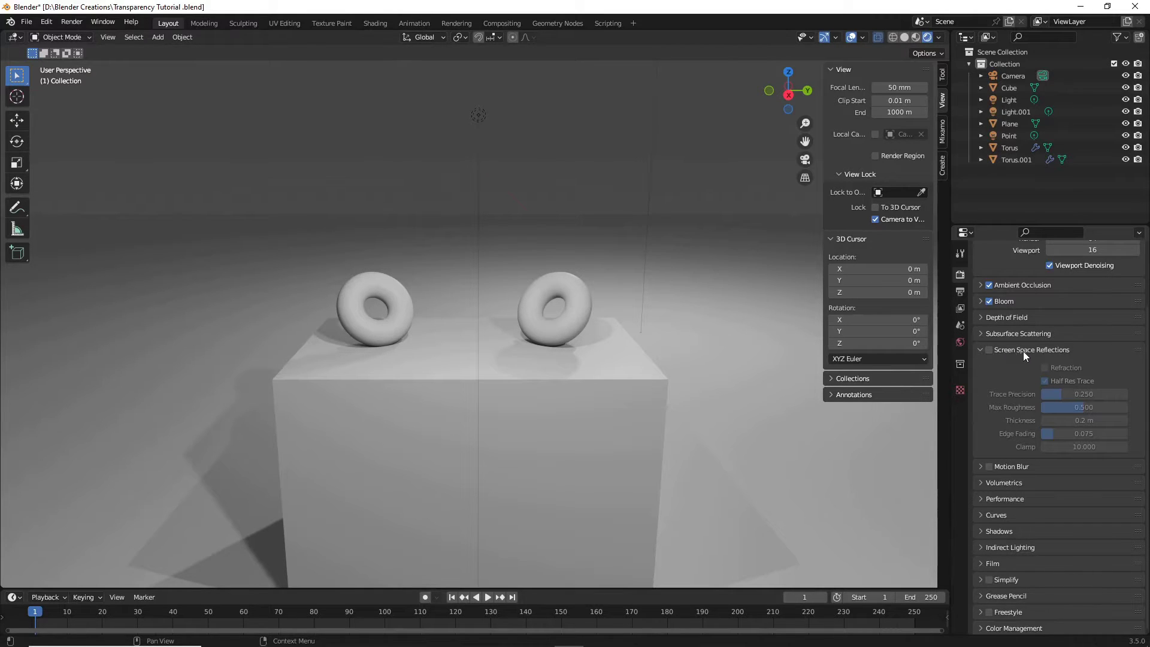
scroll(1057, 355, "up", 2)
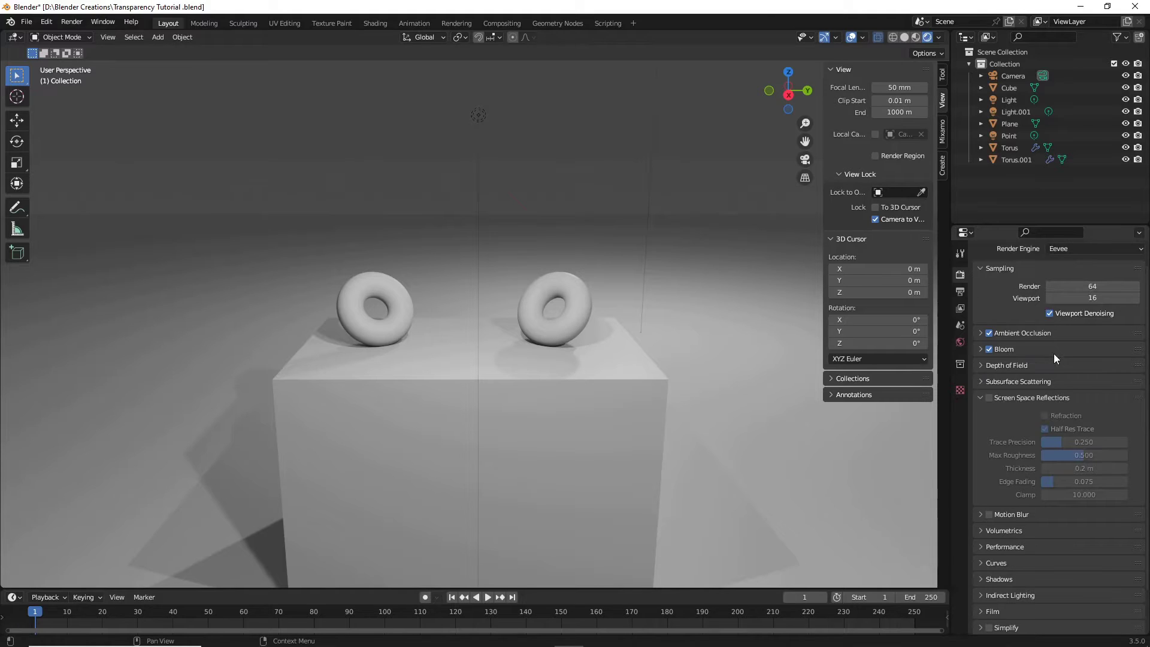
left_click(989, 398)
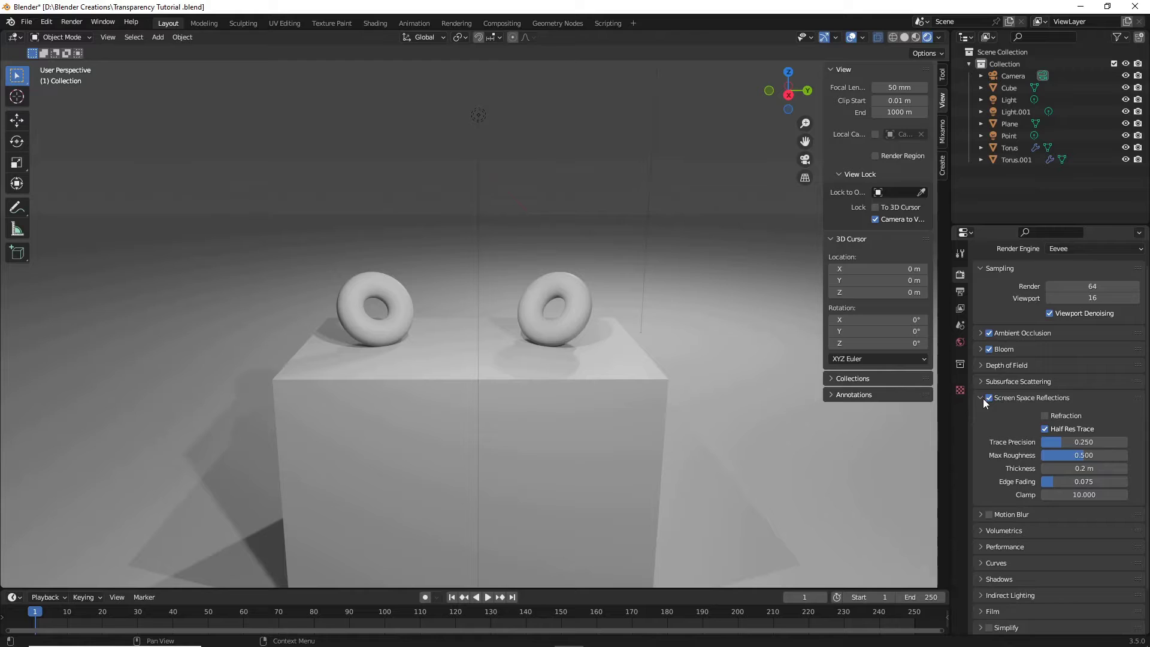
scroll(980, 398, "up", 1)
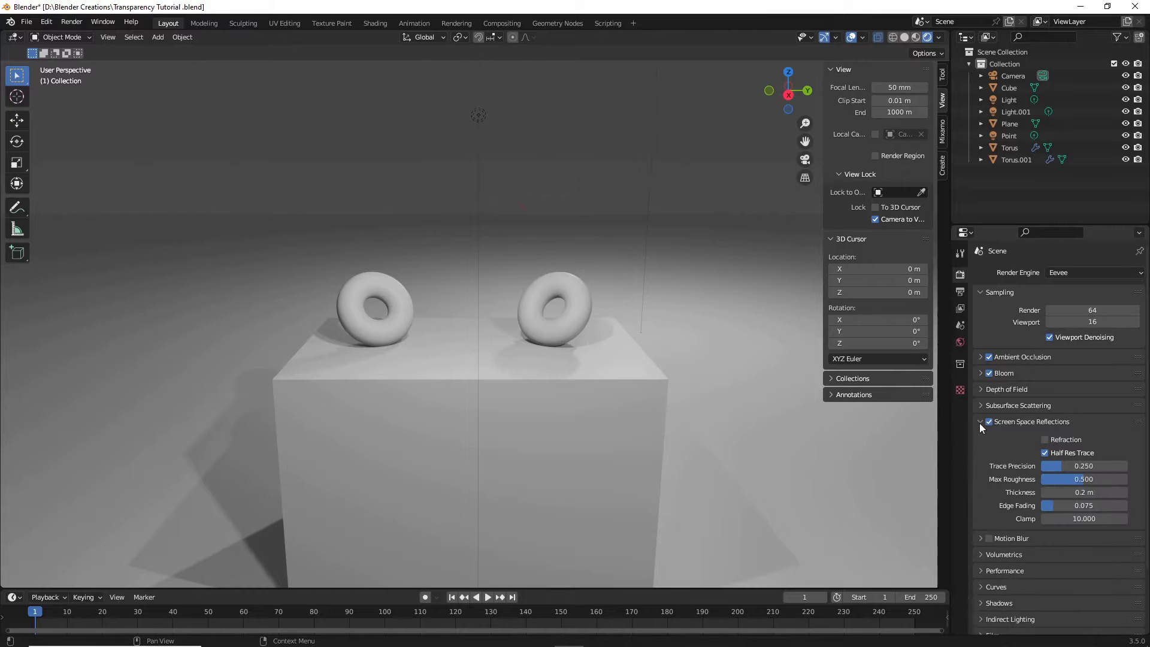
scroll(980, 423, "down", 2)
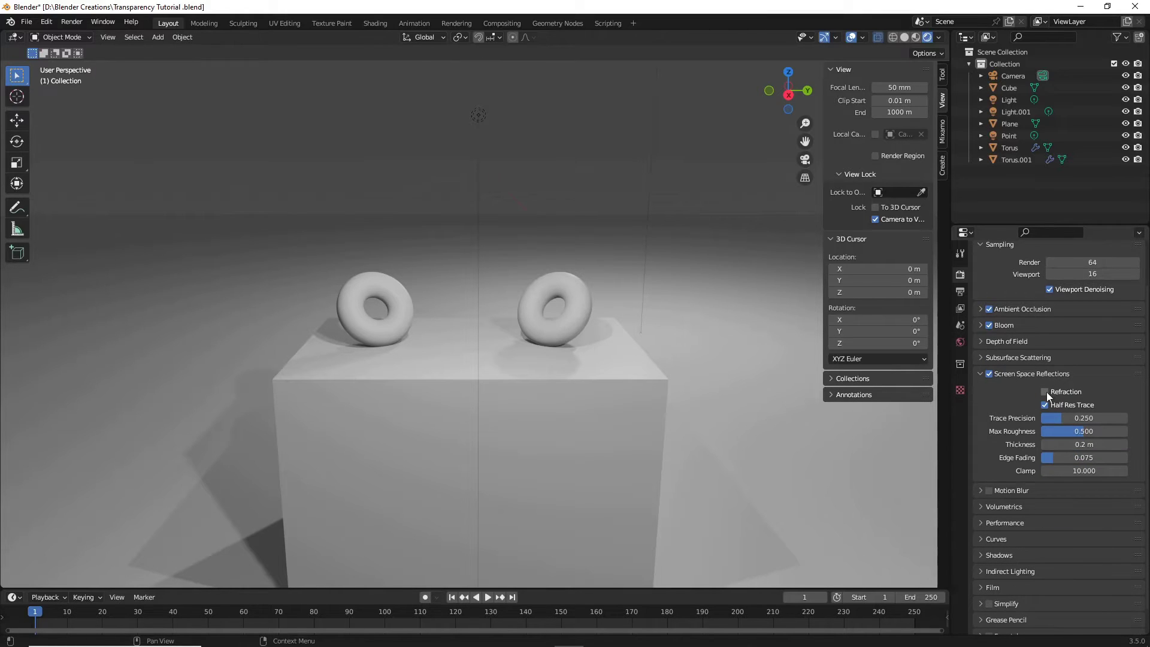
- Add a Reflection Cubemap light probe to the scene
scroll(535, 184, "down", 3)
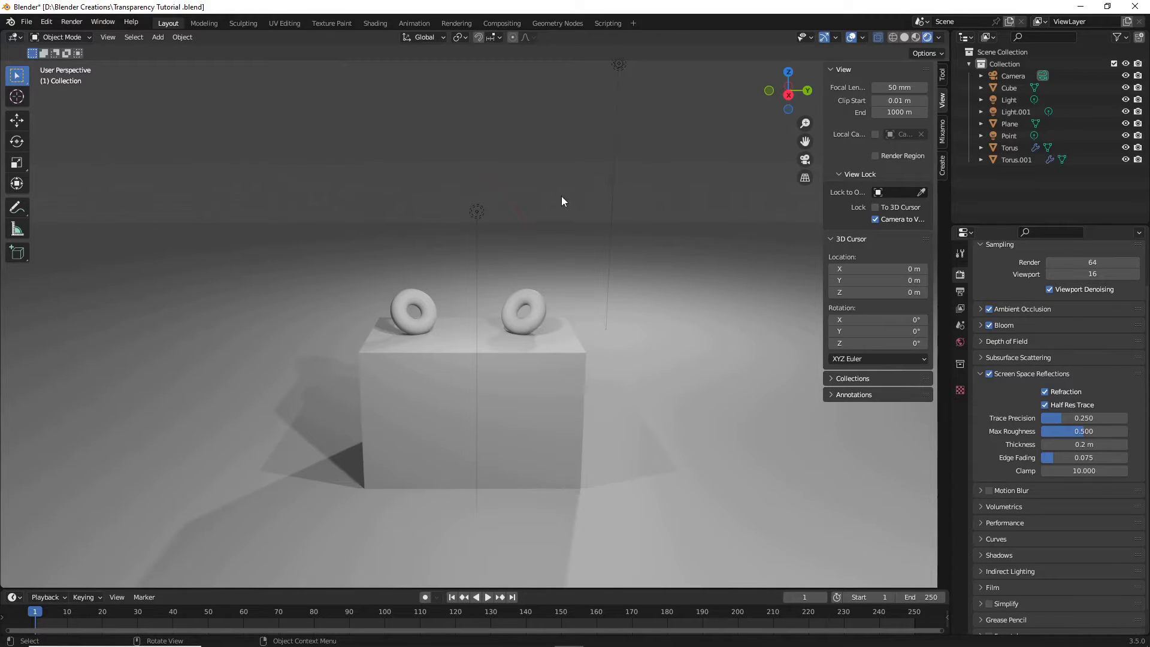
scroll(550, 201, "down", 1)
key("shift+a")
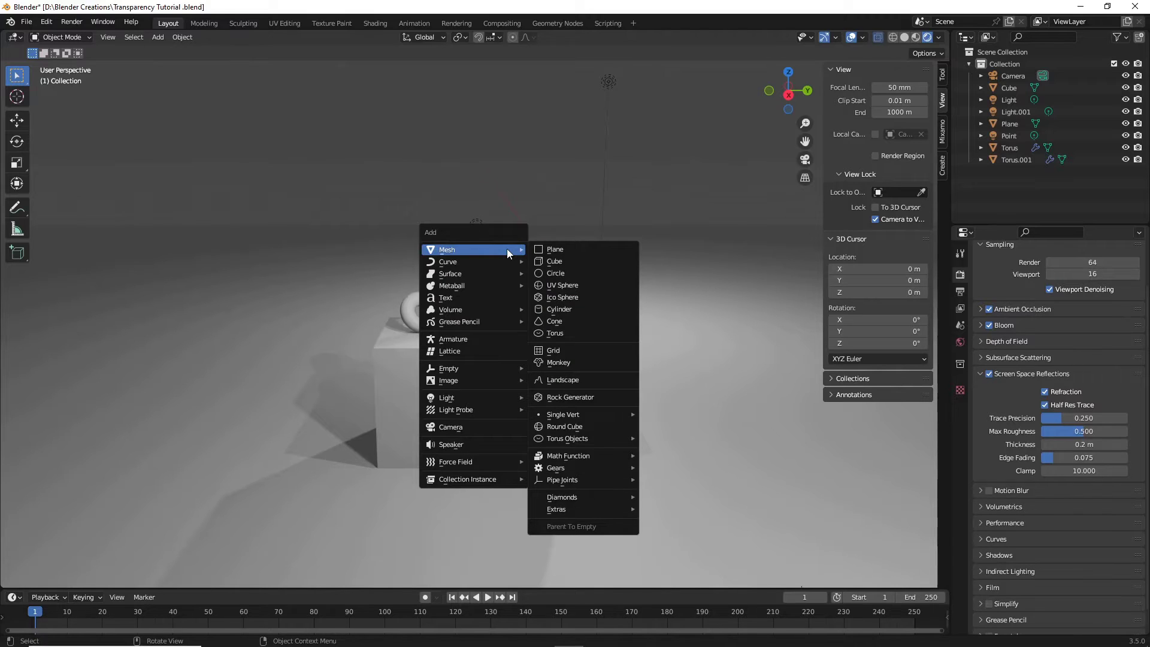
mouse_move(485, 410)
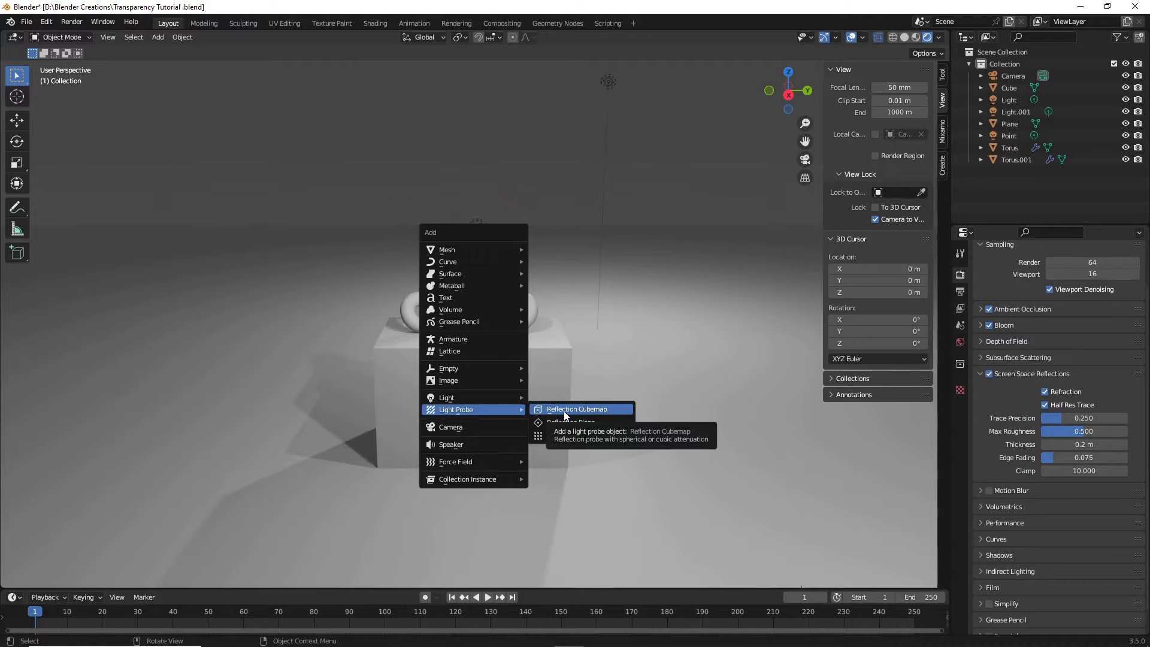
left_click(564, 411)
- Move the reflection cubemap about -4.2 m in X, -3.8 m in Y and 2.3 m in Z, between the two tori on the block
middle_click_drag(570, 415, 638, 402)
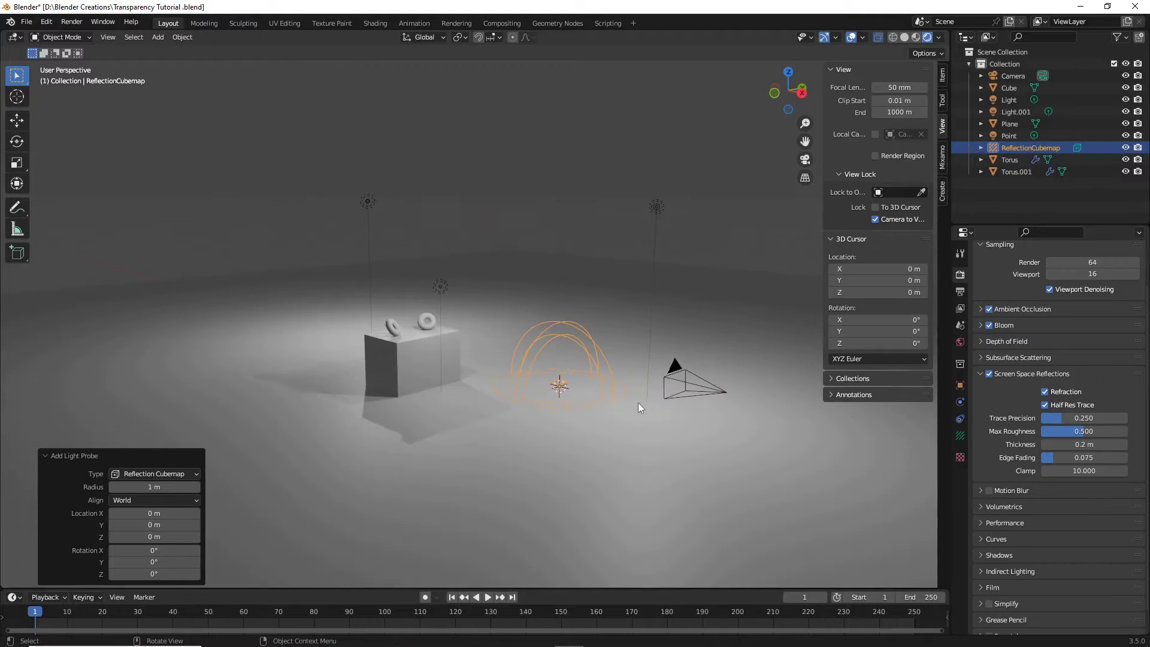
key("g")
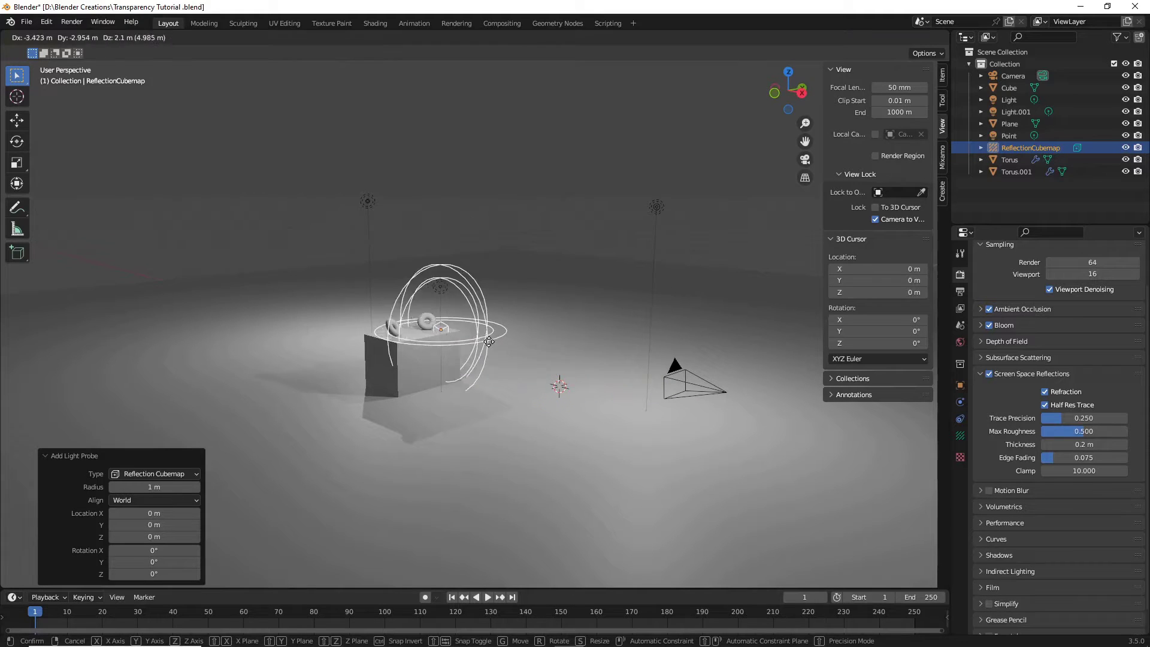
left_click(465, 337)
middle_click_drag(465, 337, 425, 360)
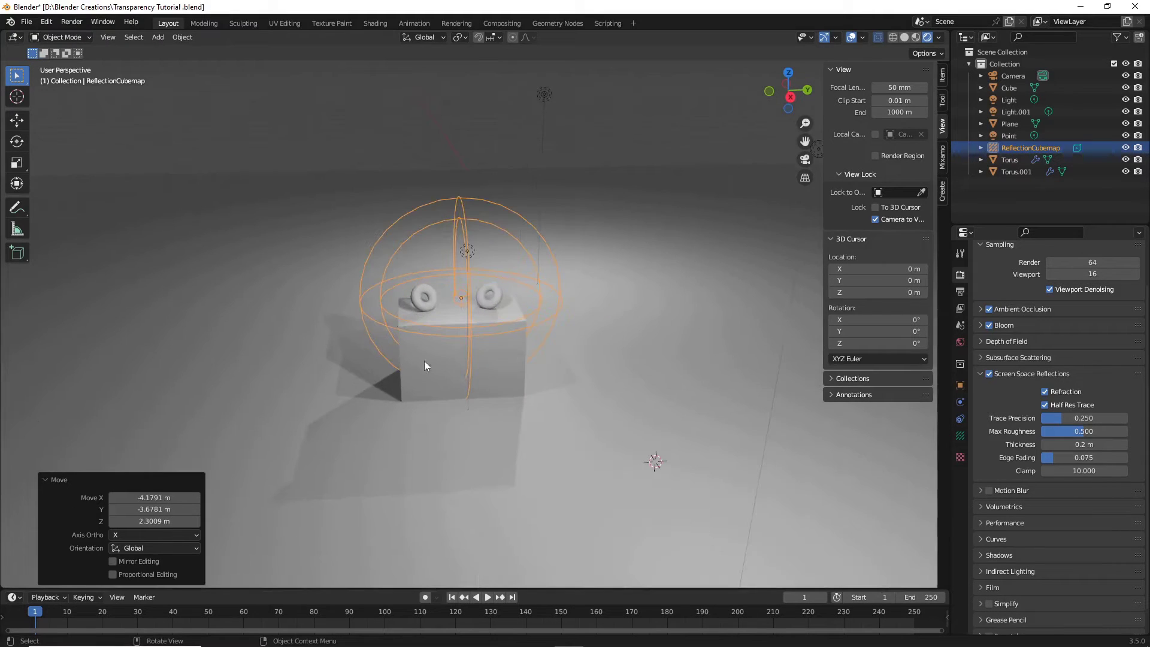
key("g")
left_click(537, 362)
- Scale up the reflection cubemap so that it encloses the block and both tori, and deselect it
middle_click_drag(537, 362, 627, 358)
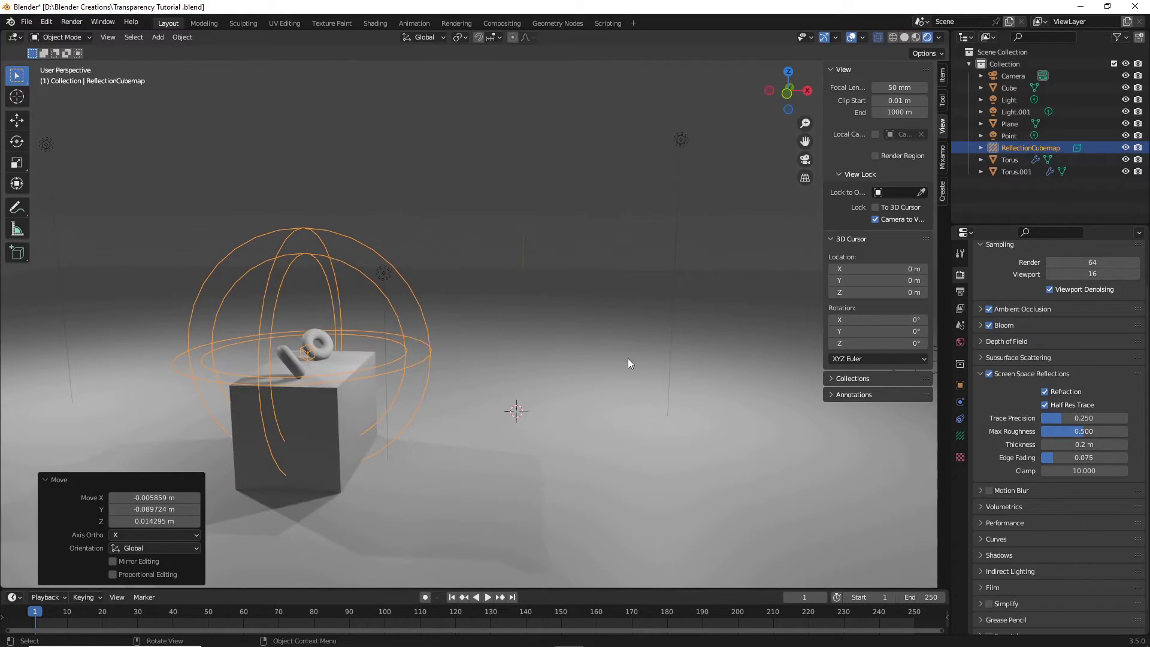
key("s")
left_click(774, 355)
left_click(634, 241)
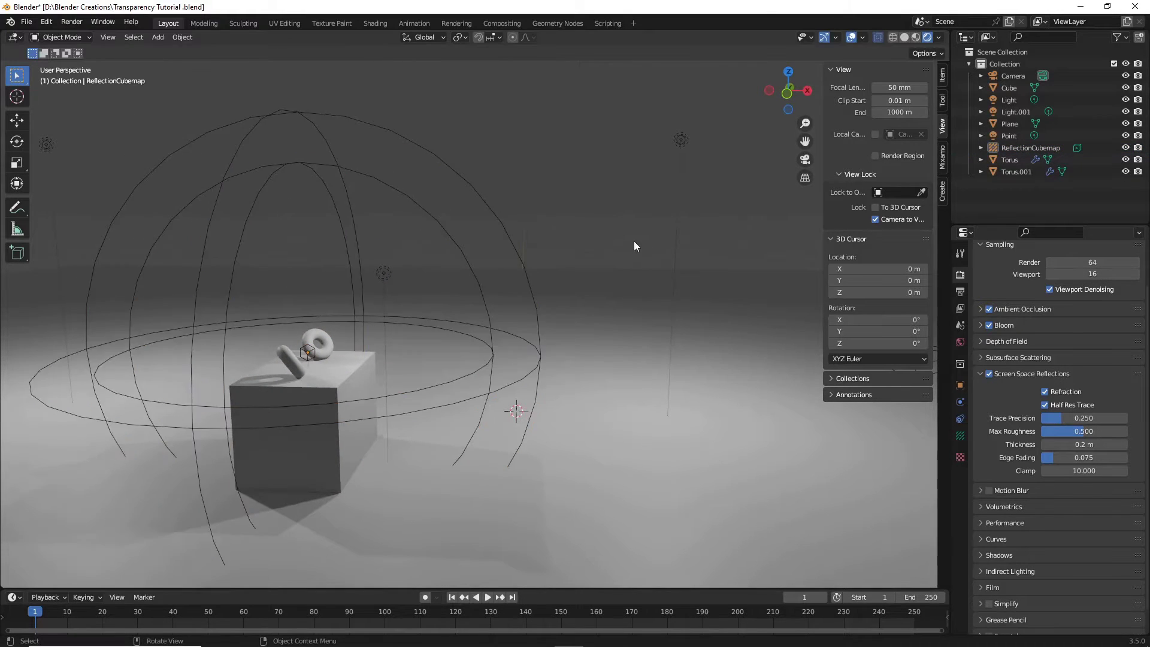
- Create a new material on the left torus on the block
scroll(634, 241, "up", 4)
middle_click_drag(615, 259, 500, 246)
scroll(486, 286, "up", 3)
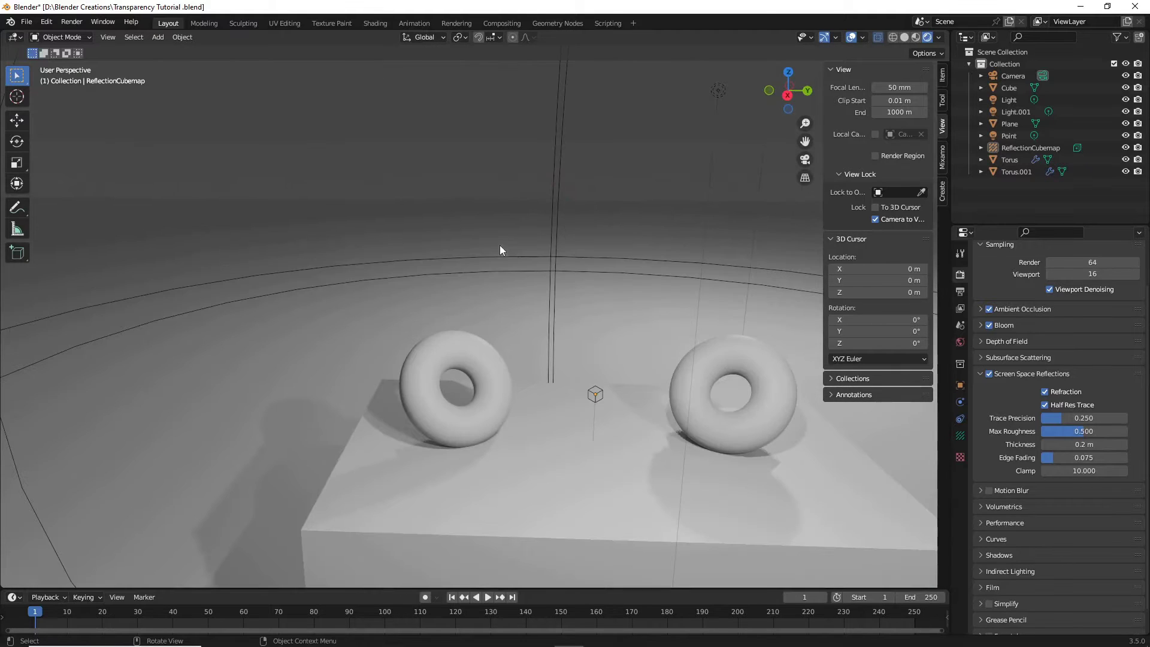
middle_click_drag(813, 132, 694, 75, "shift")
scroll(695, 75, "up", 3)
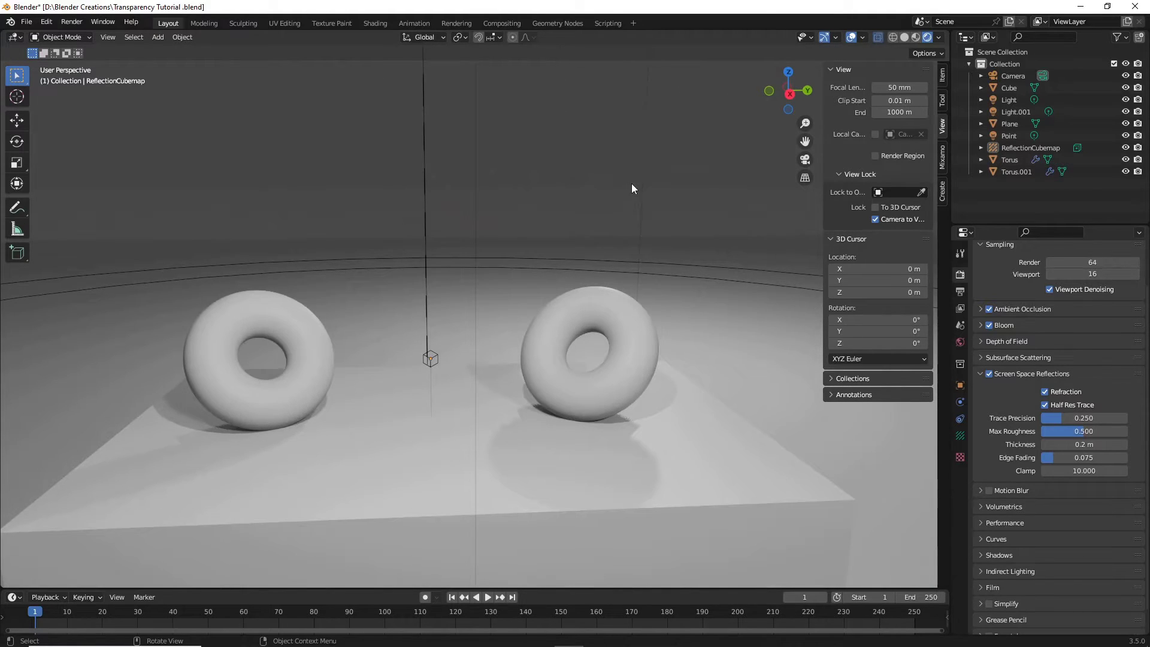
middle_click_drag(769, 168, 692, 198, "shift")
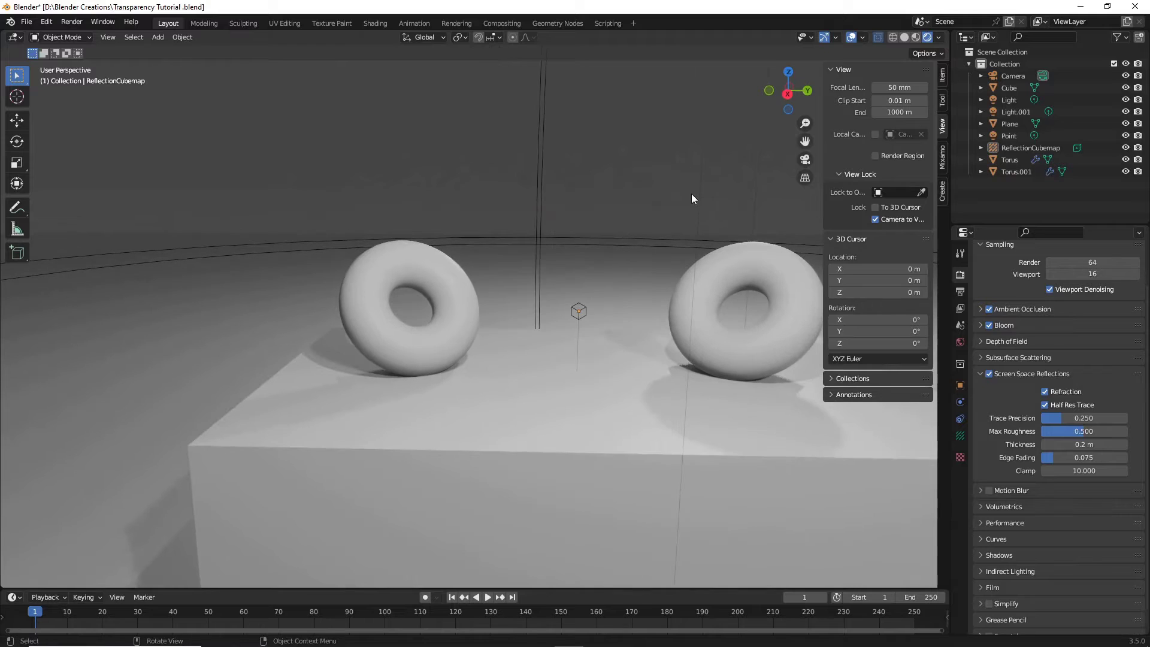
left_click(451, 294)
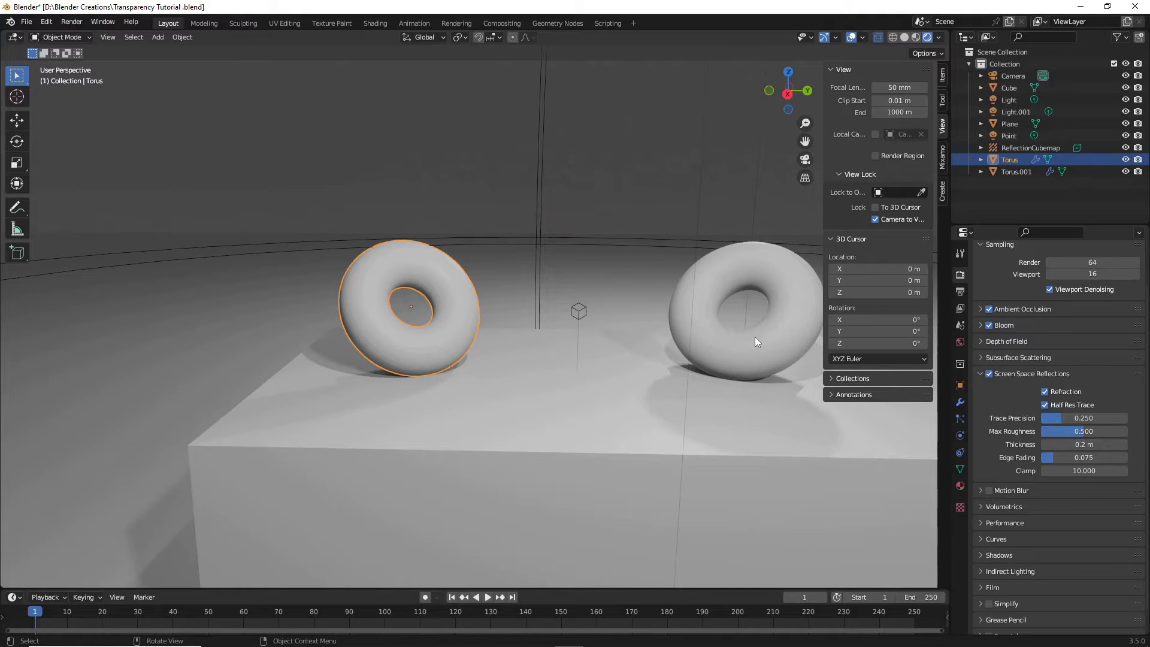
left_click(461, 184)
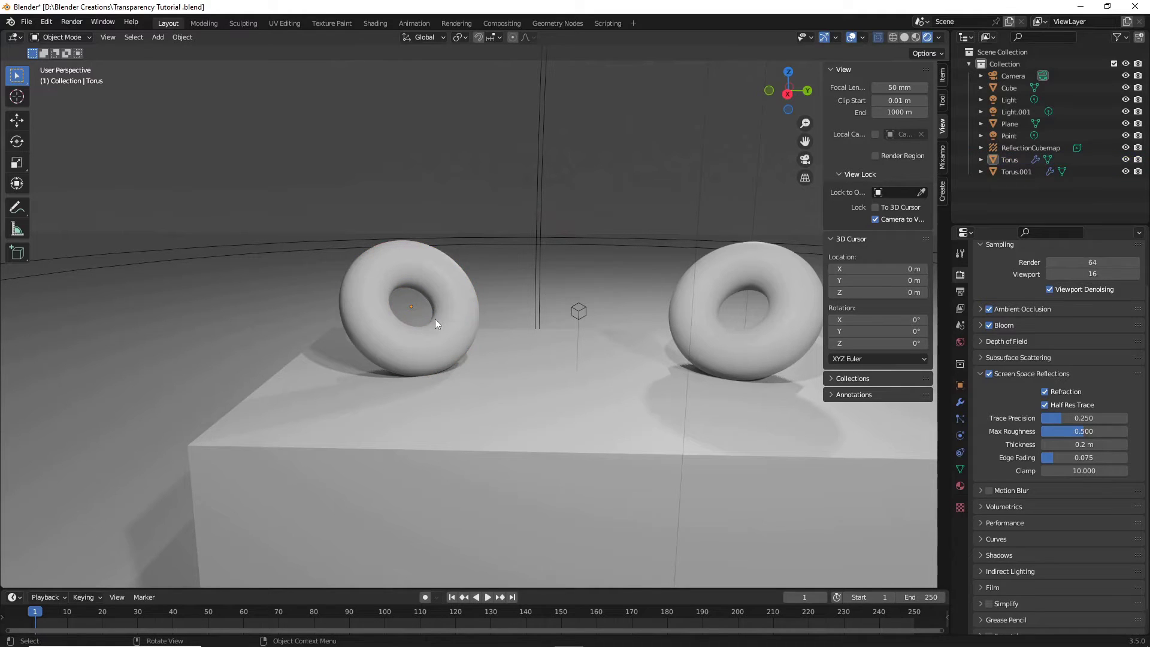
left_click(464, 301)
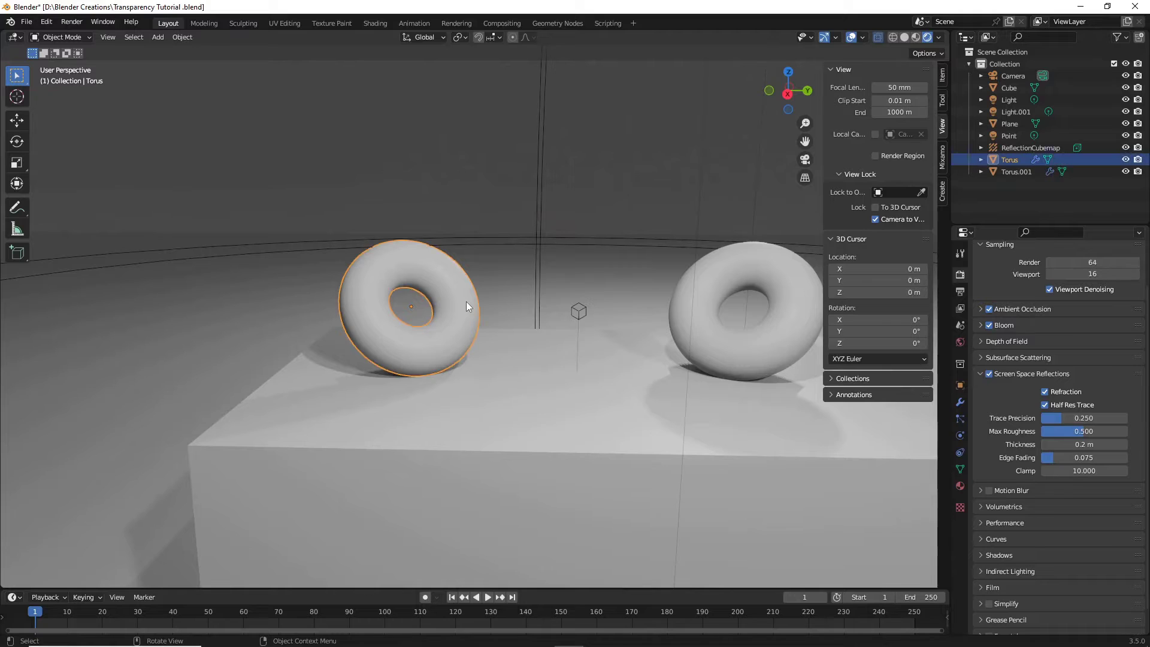
left_click(959, 488)
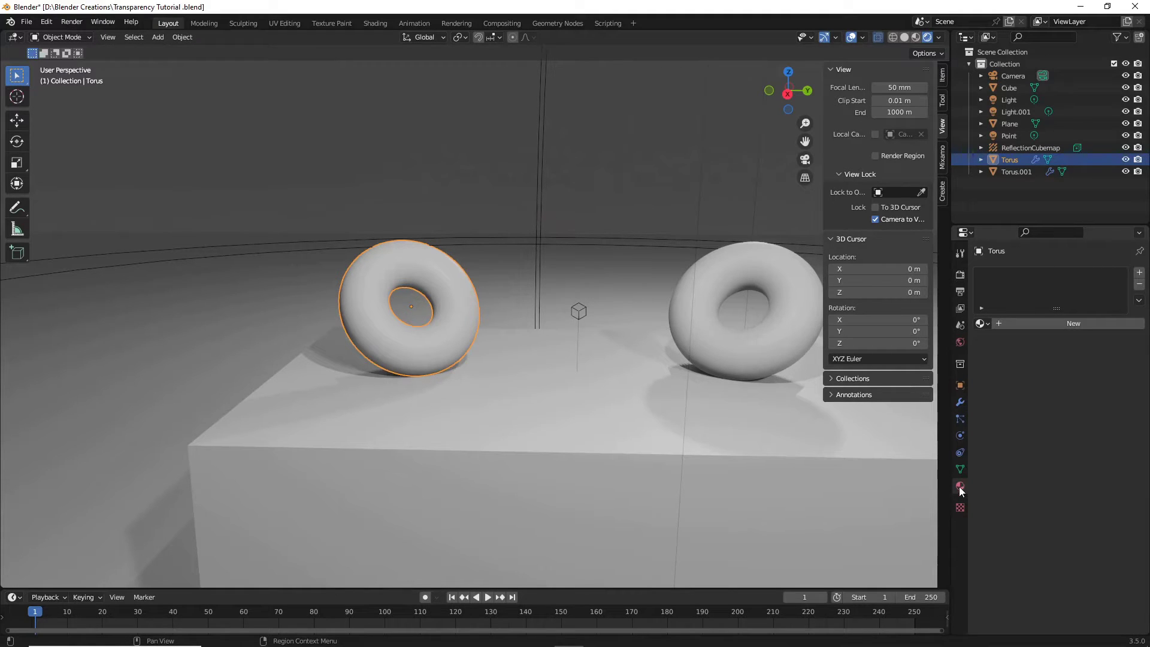
left_click(1003, 325)
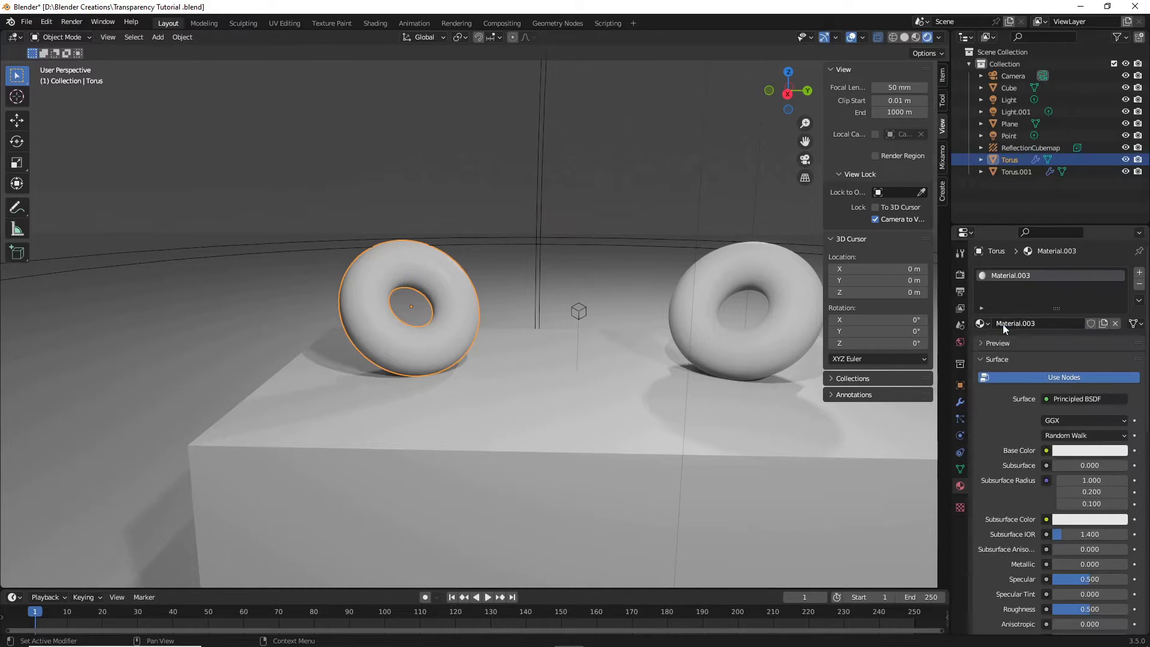
- Set the Transmission of the left torus's material to 1.000
scroll(1016, 455, "down", 5)
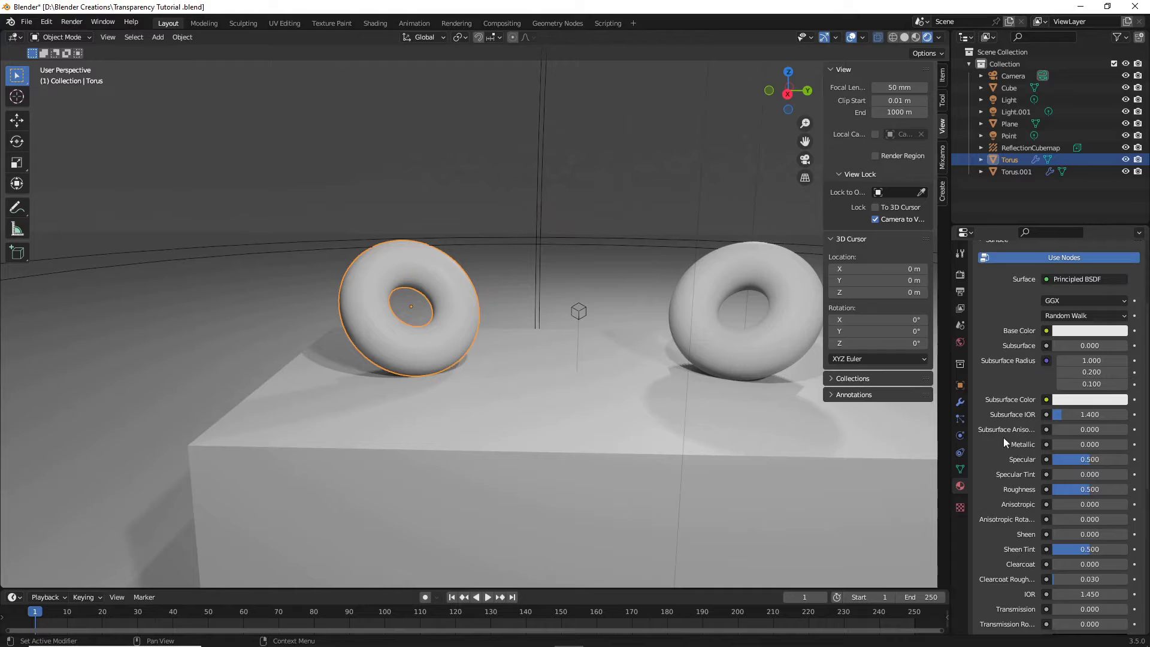
scroll(1005, 443, "down", 9)
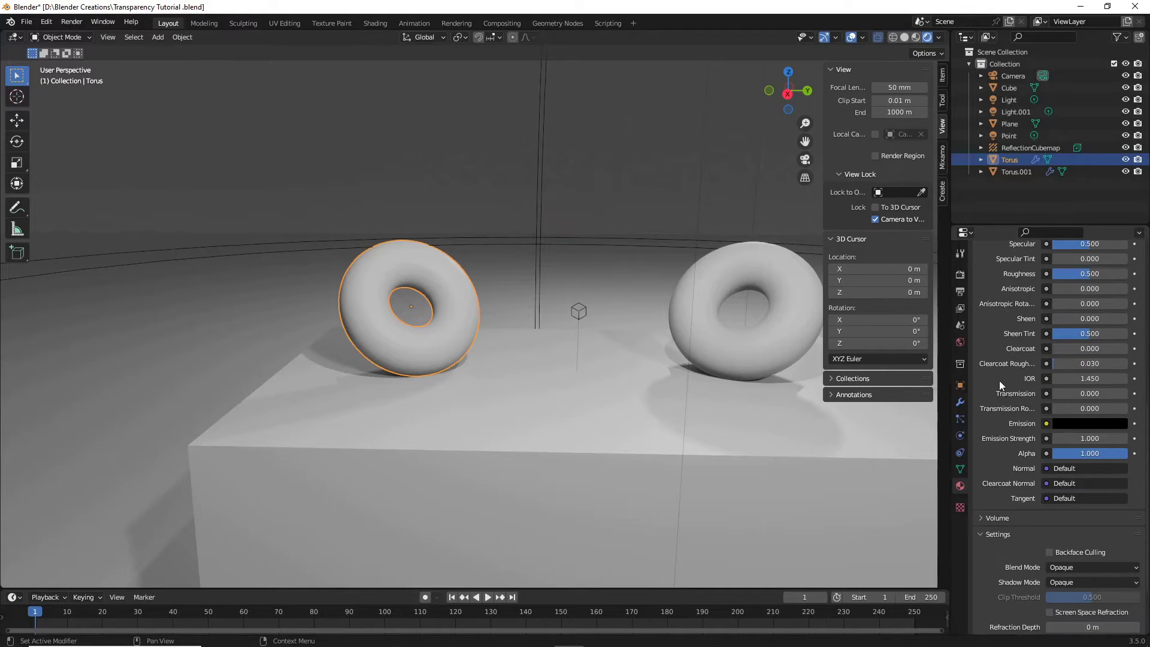
scroll(998, 385, "down", 2)
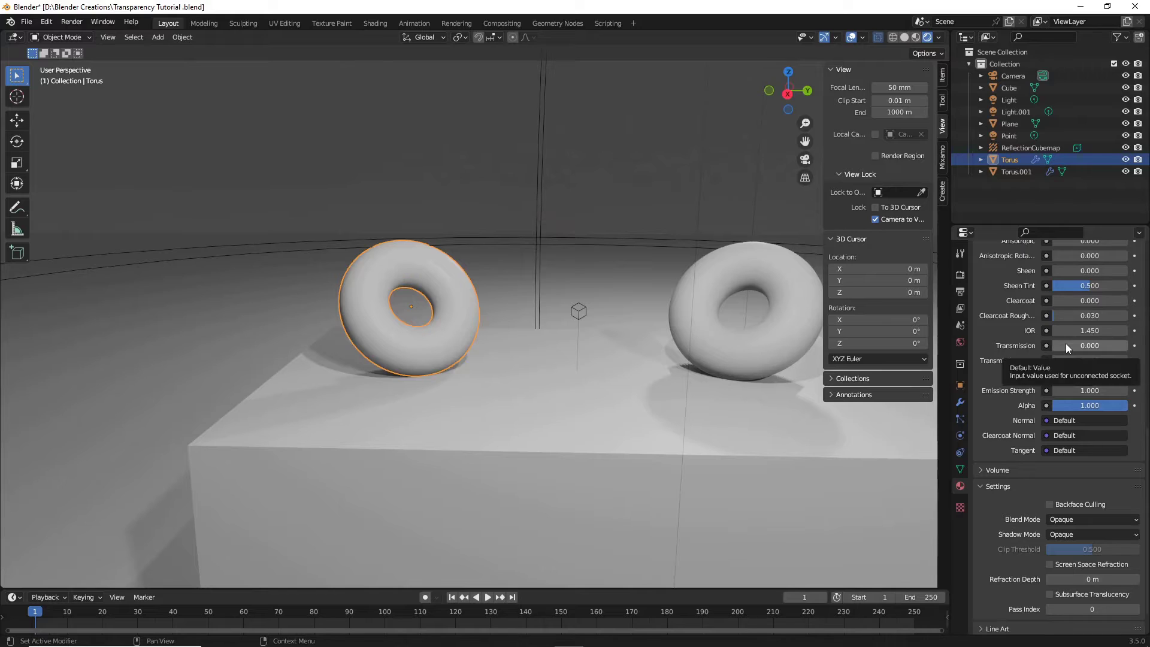
left_click_drag(1066, 345, 1124, 353)
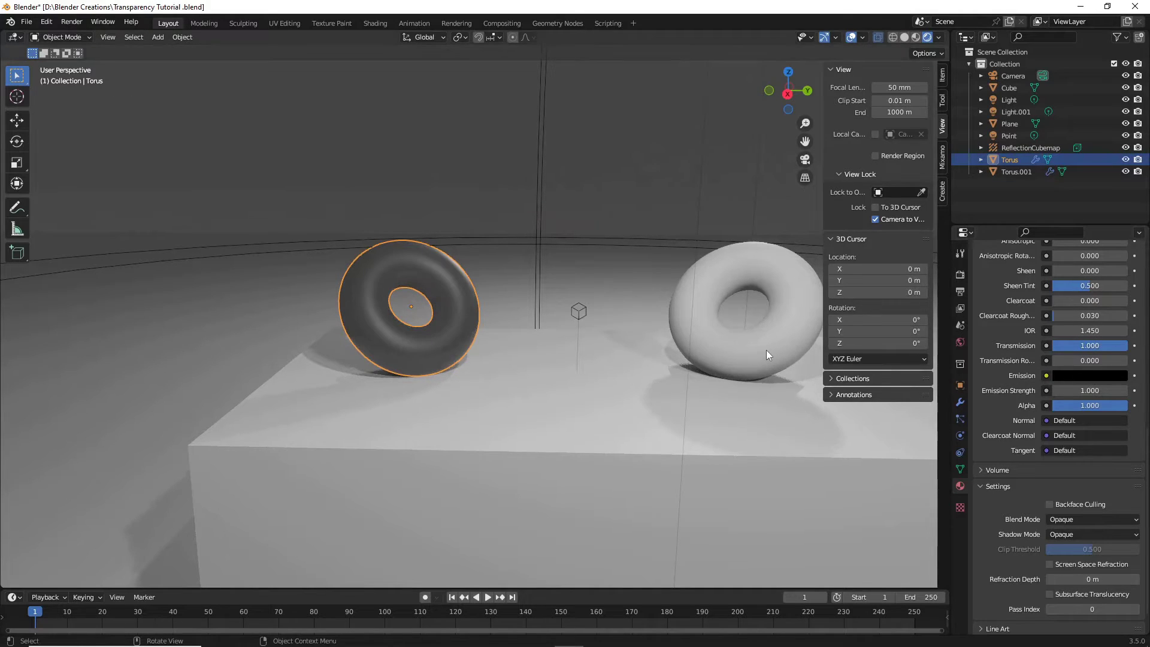
- Lower the Roughness of the left torus's material to make it glossy, and check it from several angles
middle_click_drag(555, 330, 560, 336)
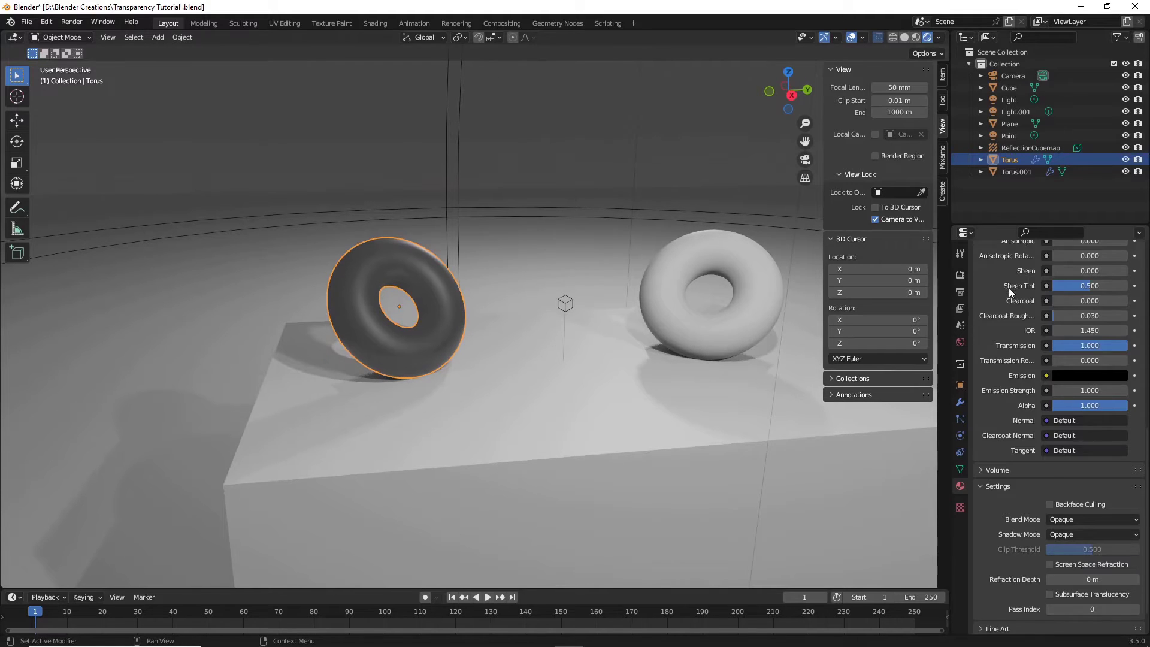
scroll(1009, 288, "up", 5)
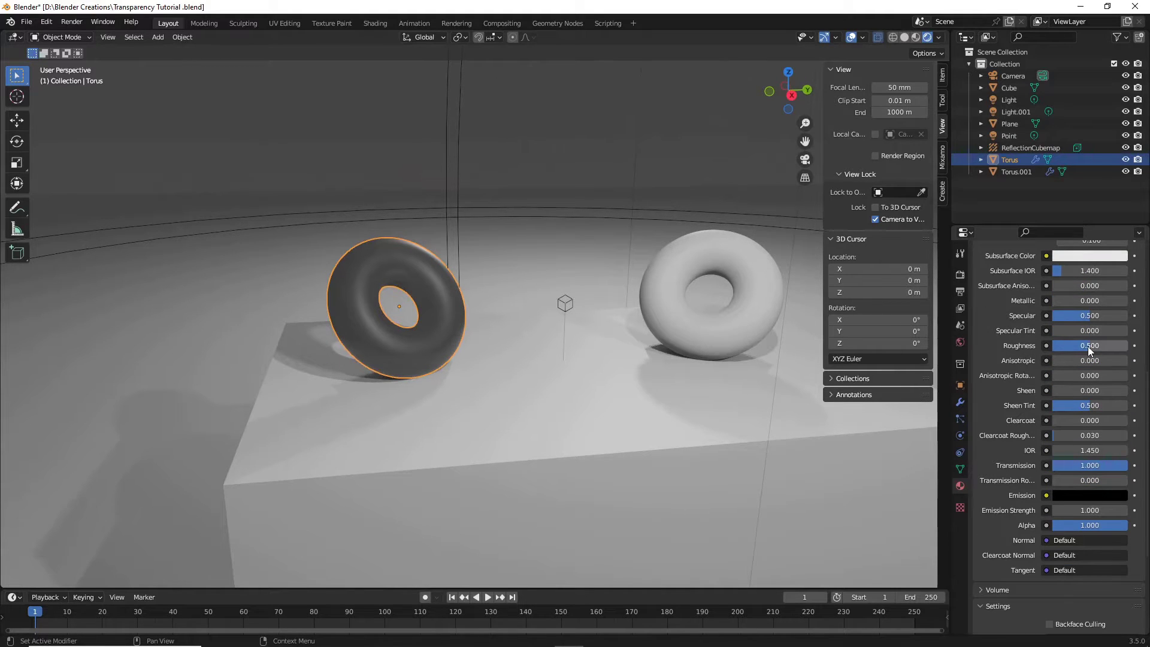
left_click_drag(1089, 346, 1054, 350)
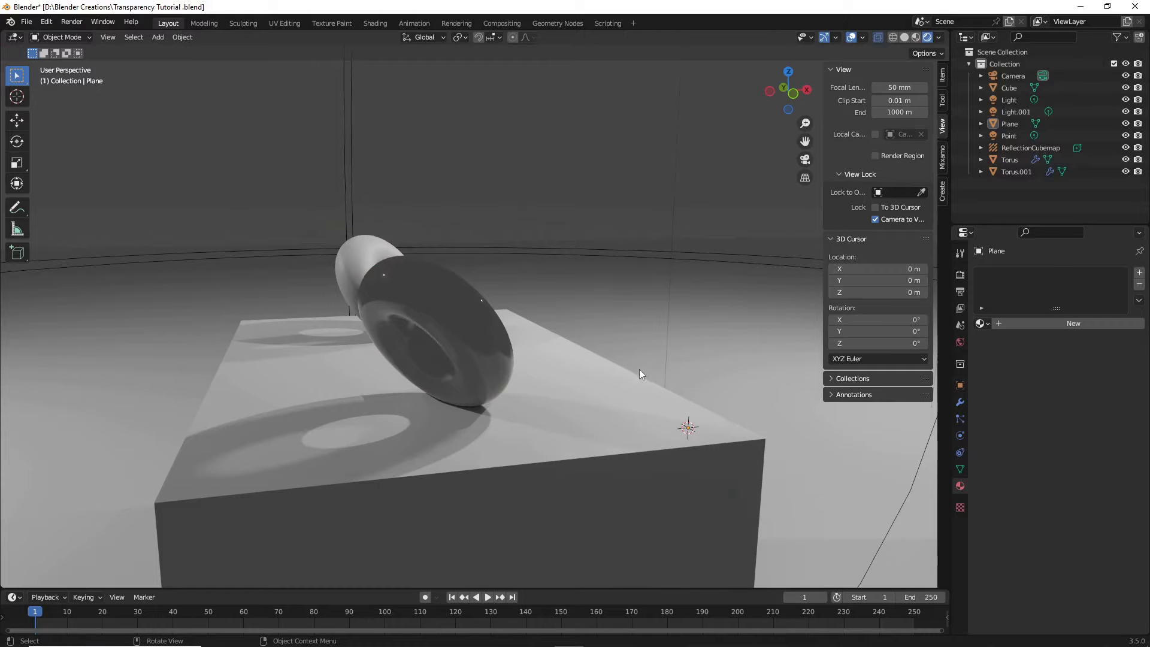
middle_click_drag(513, 354, 420, 404)
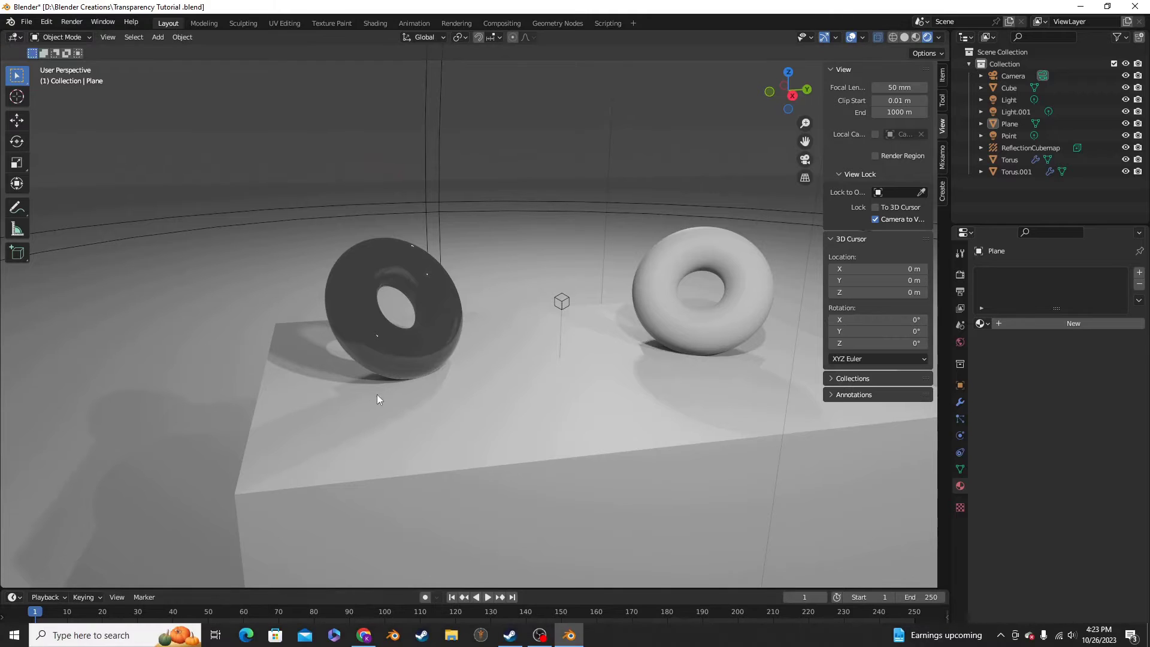
middle_click_drag(351, 326, 614, 329)
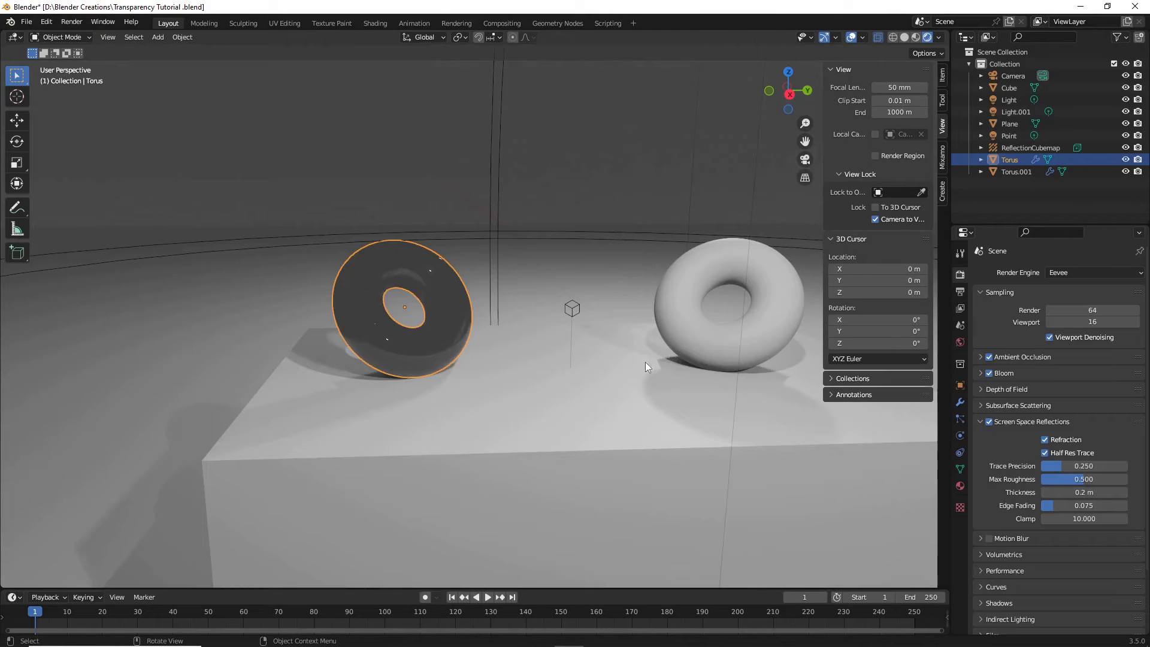
- Enable Screen Space Refraction in the left torus's material settings and check the refraction from several angles
left_click(961, 485)
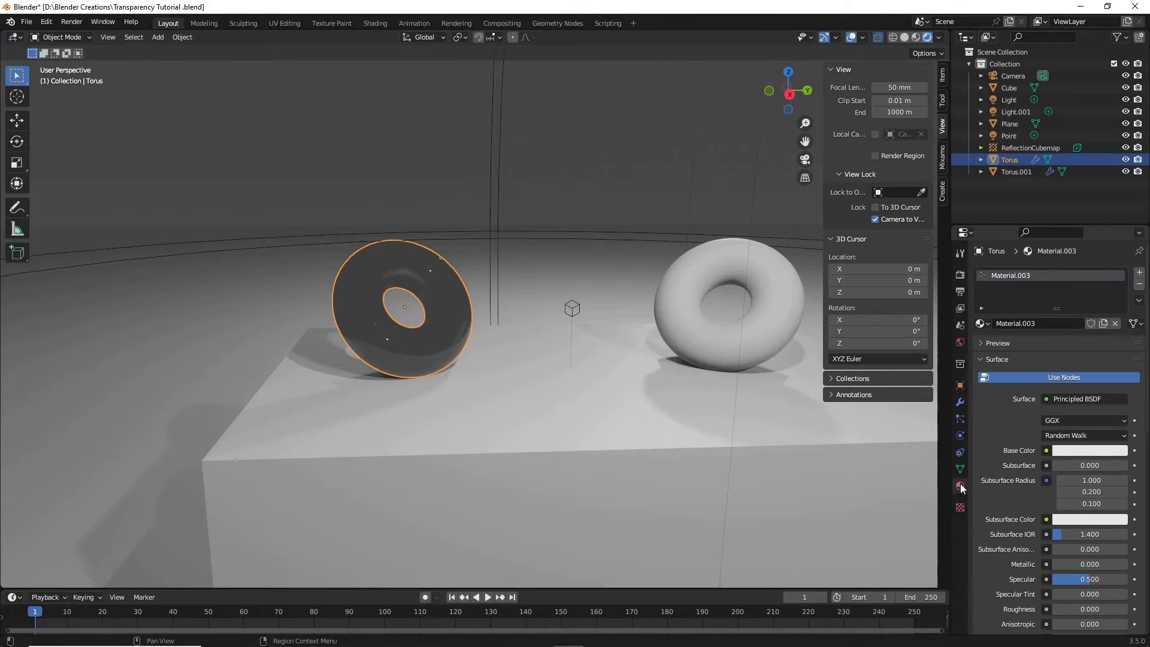
scroll(991, 491, "down", 5)
scroll(990, 491, "down", 10)
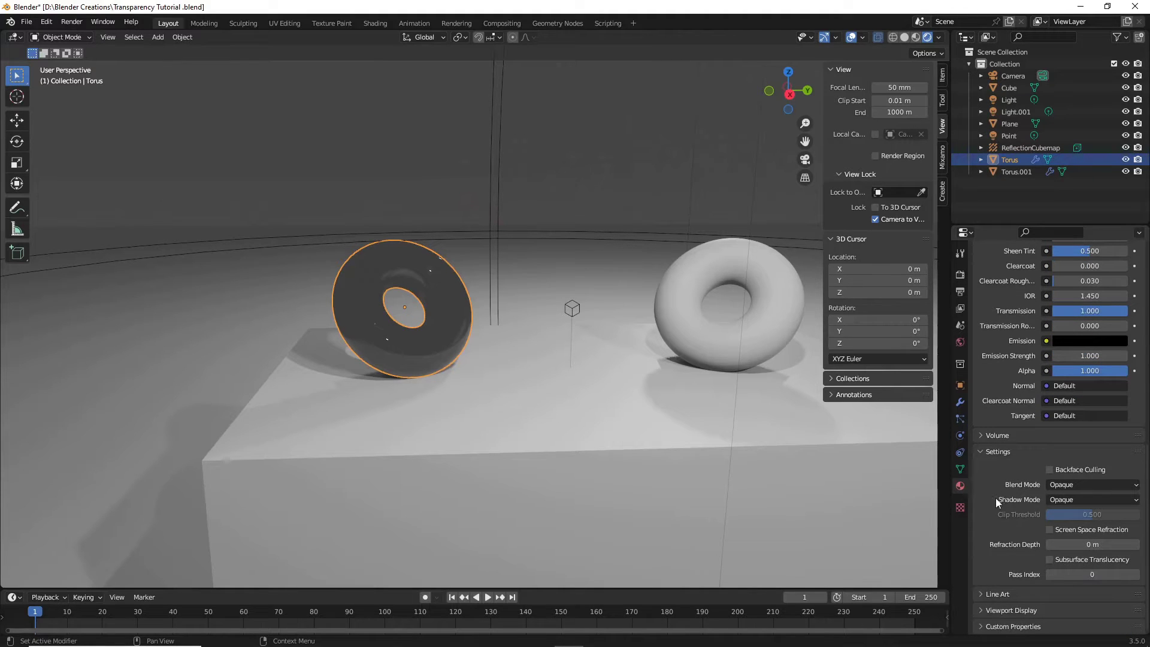
left_click(1052, 530)
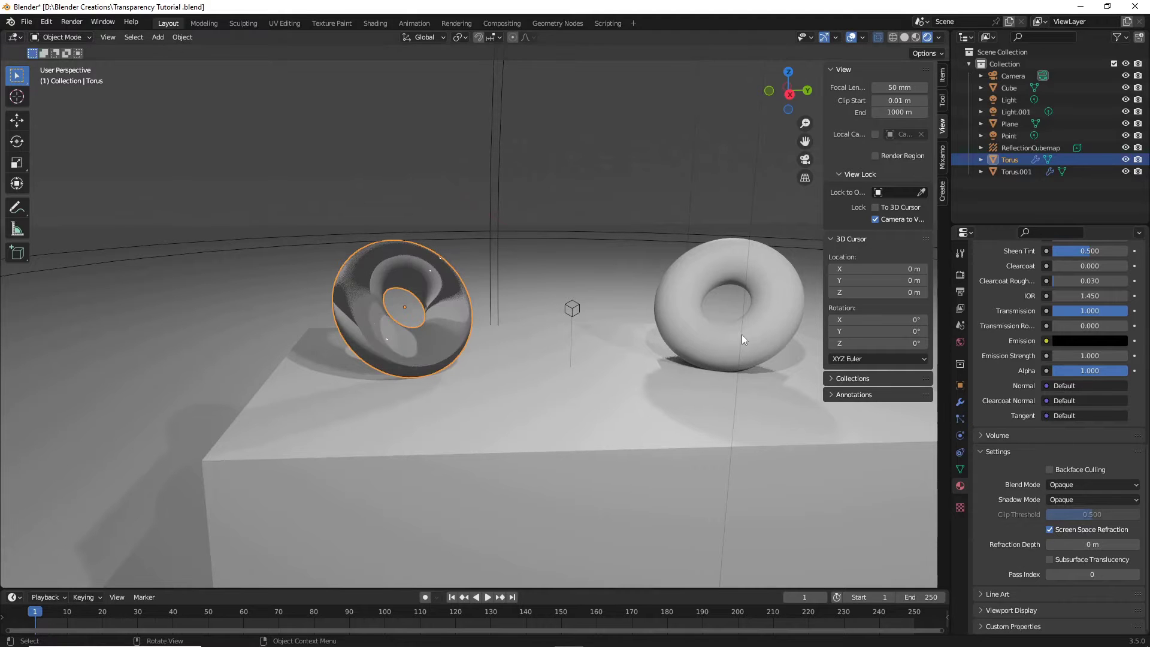
middle_click_drag(741, 334, 628, 324)
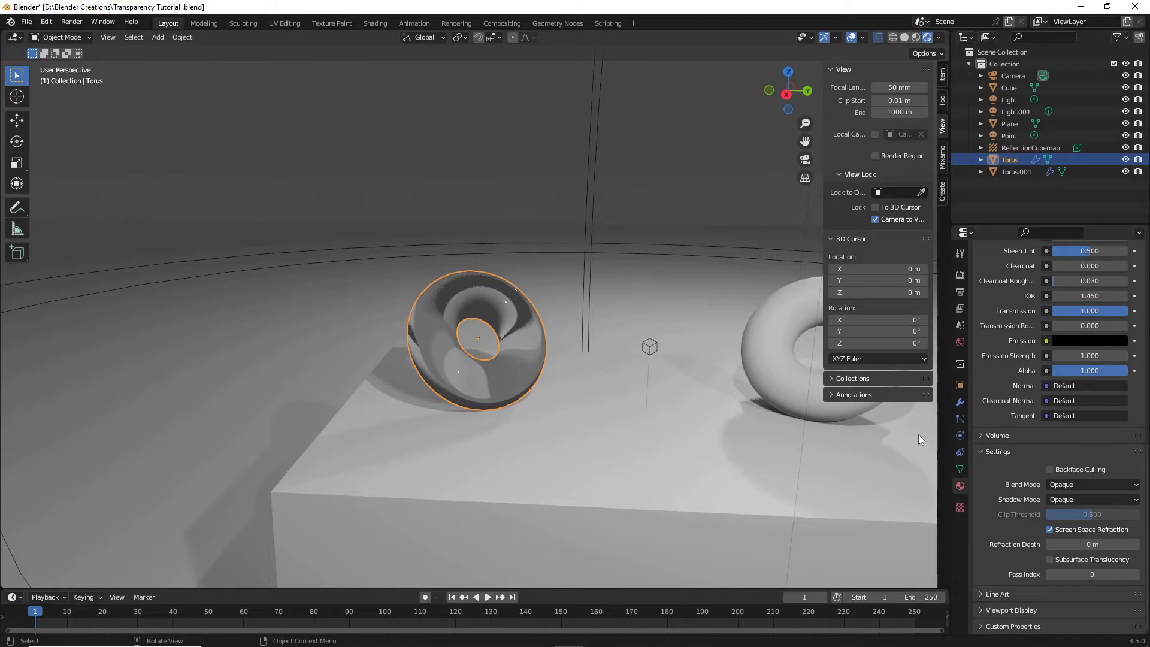
scroll(697, 380, "up", 3)
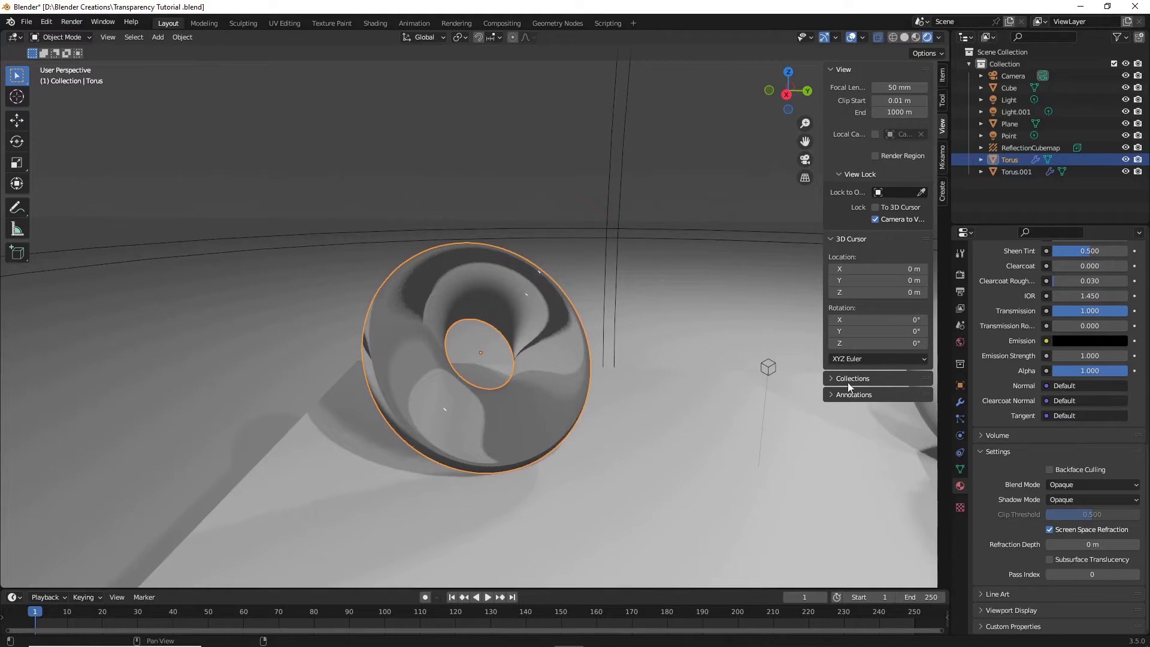
middle_click_drag(750, 328, 899, 366, "shift")
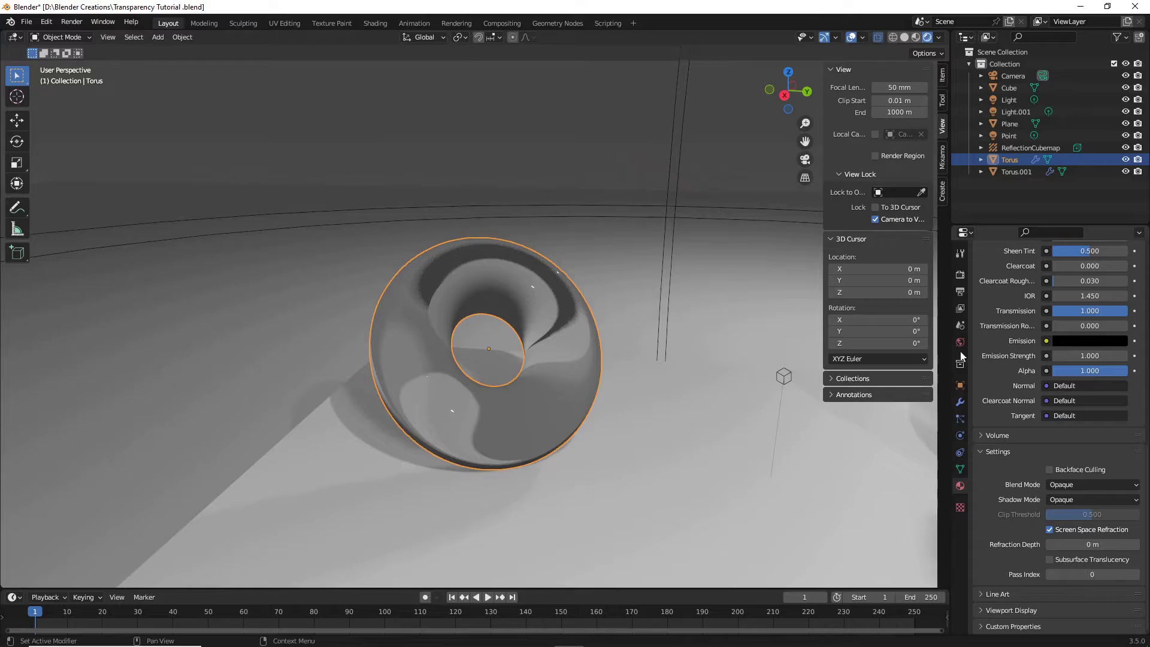
scroll(638, 344, "down", 3)
scroll(636, 343, "up", 2)
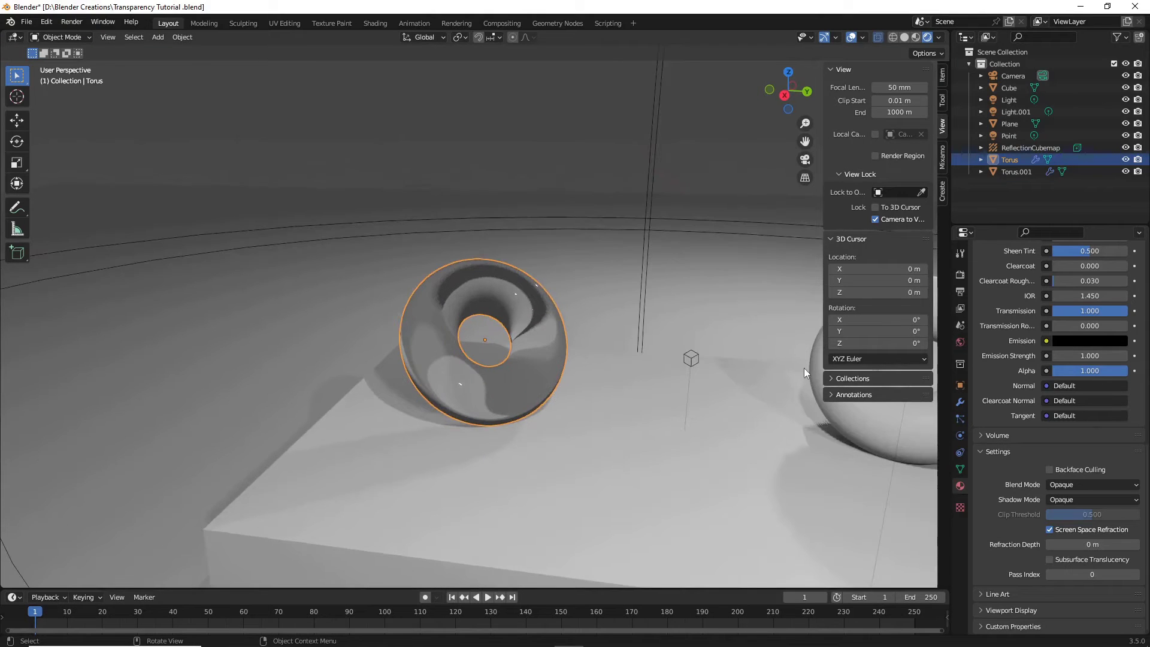
middle_click_drag(680, 355, 478, 437)
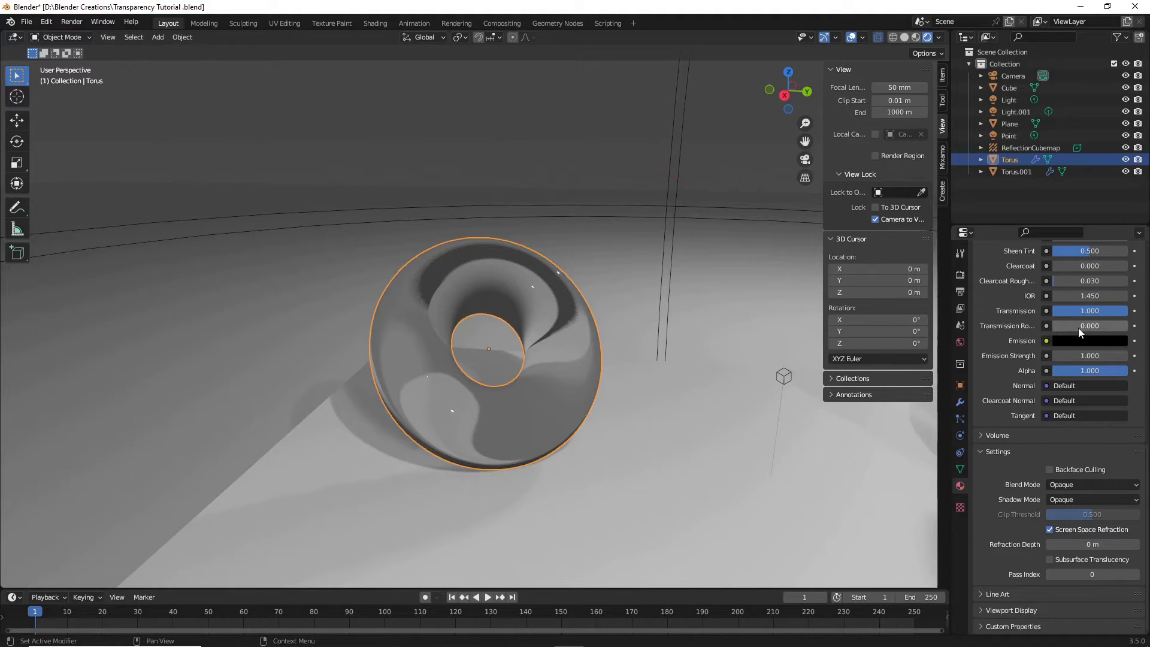
- Brighten the Base Color of the left torus's material to nearly pure white
mouse_move(1078, 328)
left_mouse_down()
mouse_move(1115, 328)
mouse_move(1082, 326)
left_mouse_up()
scroll(1006, 423, "up", 10)
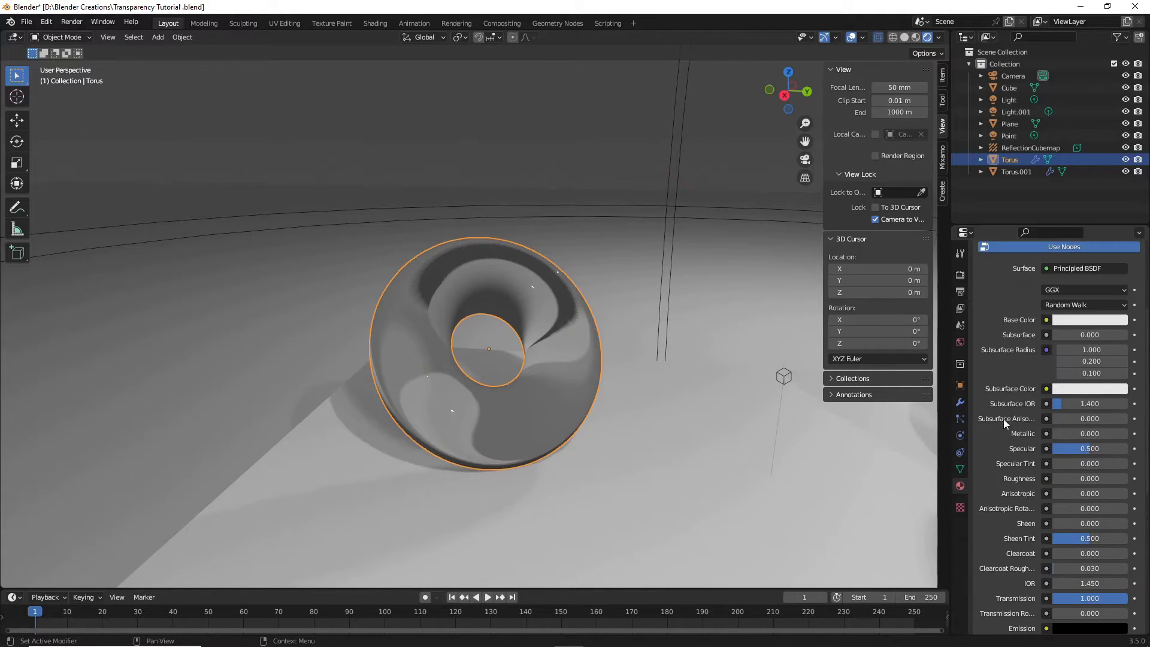
left_click(1069, 323)
left_click_drag(1070, 211, 1051, 164)
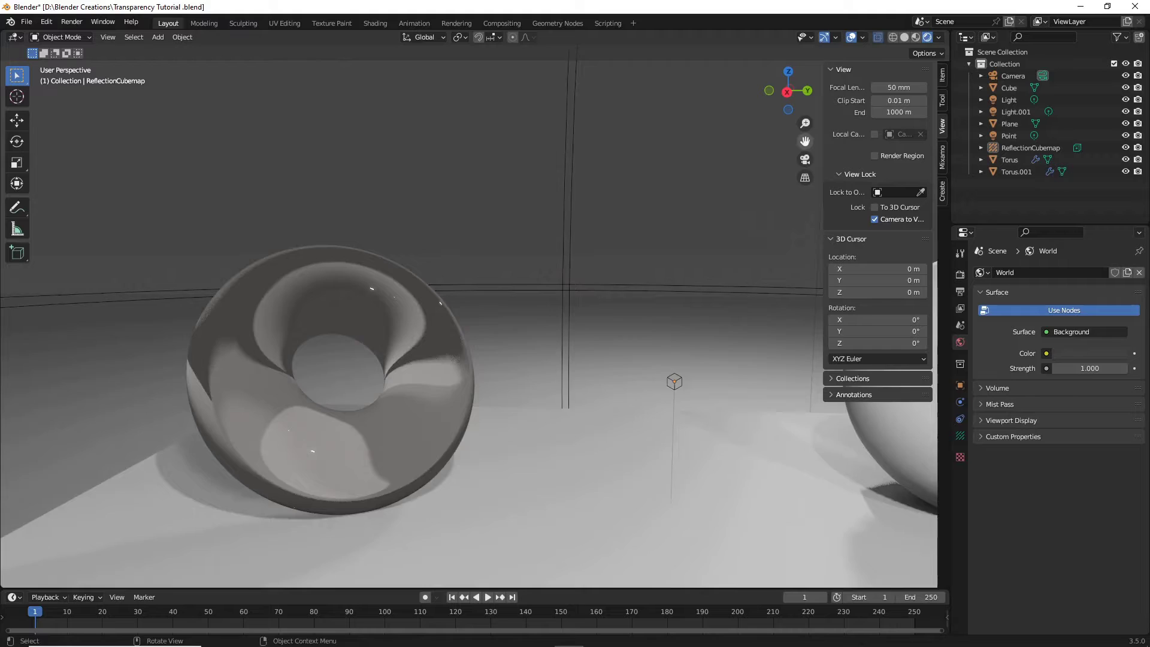
- Inspect the left torus's refraction up close and select the left torus
middle_click_drag(419, 216, 706, 310)
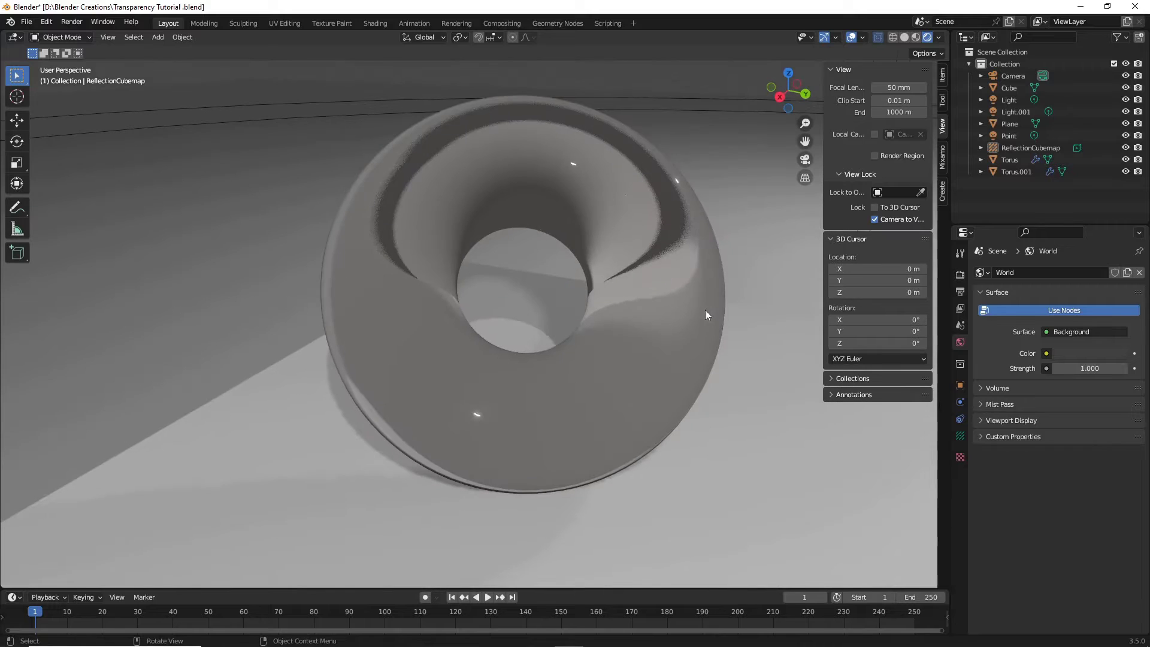
left_click(779, 144)
middle_click_drag(779, 144, 569, 221)
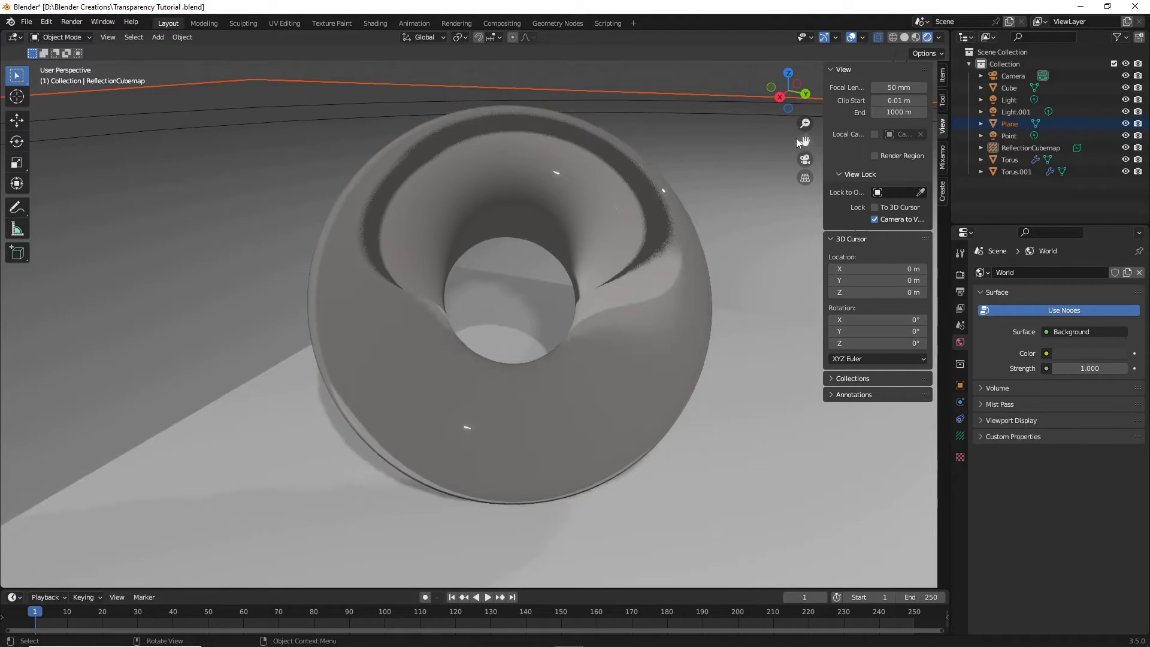
left_click(570, 221)
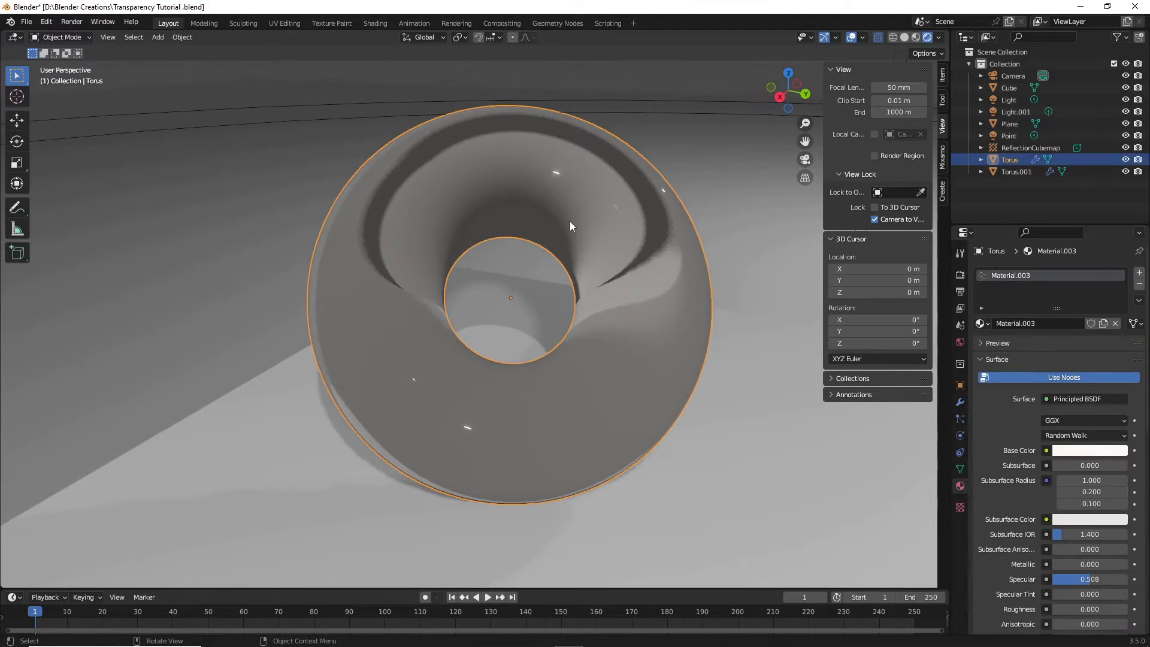
- Switch to the Shading workspace and frame the left torus together with its Principled BSDF node
left_click(376, 23)
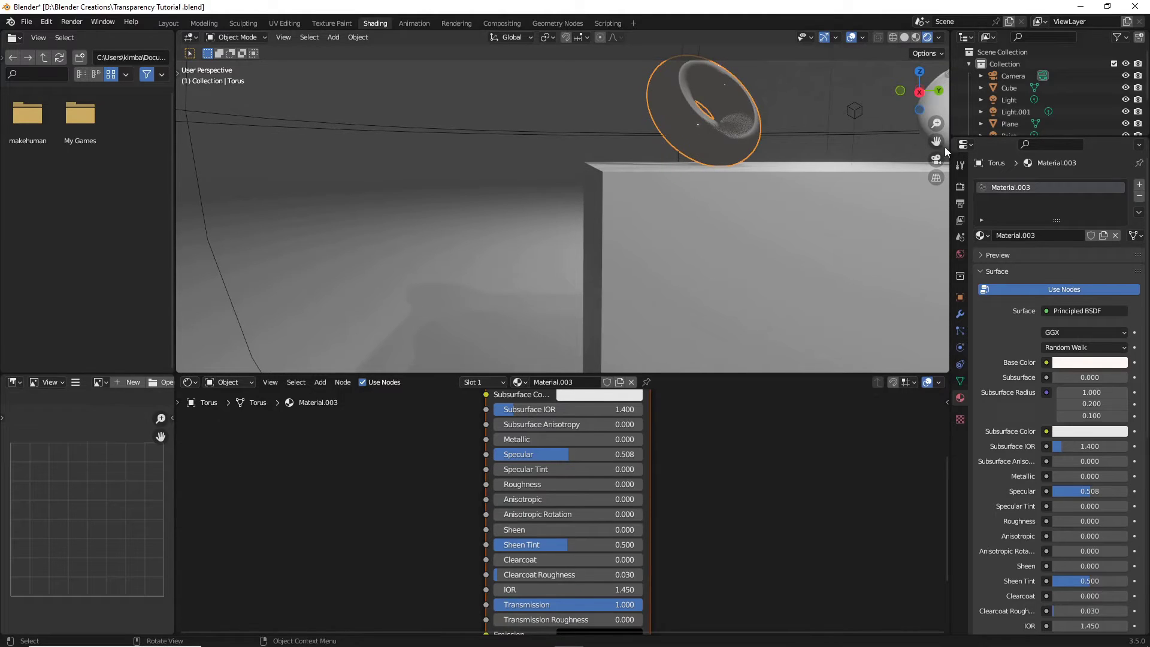
middle_click_drag(946, 147, 871, 131)
scroll(838, 150, "up", 3)
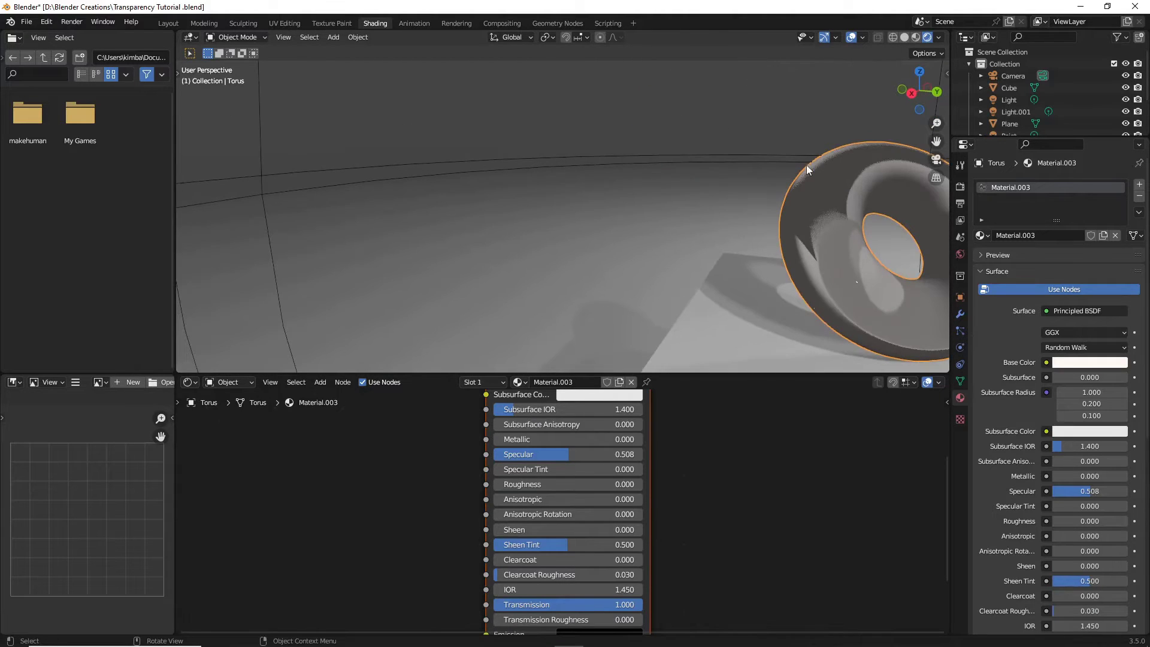
left_click_drag(937, 142, 625, 112)
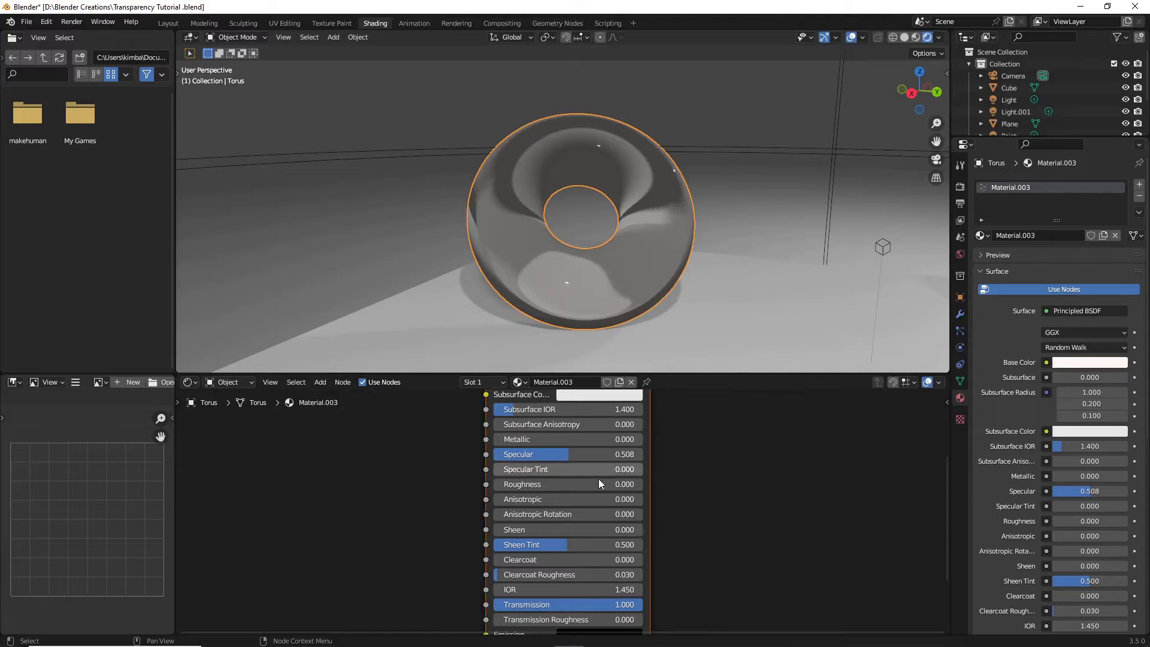
middle_click_drag(694, 469, 681, 539)
scroll(681, 539, "down", 2)
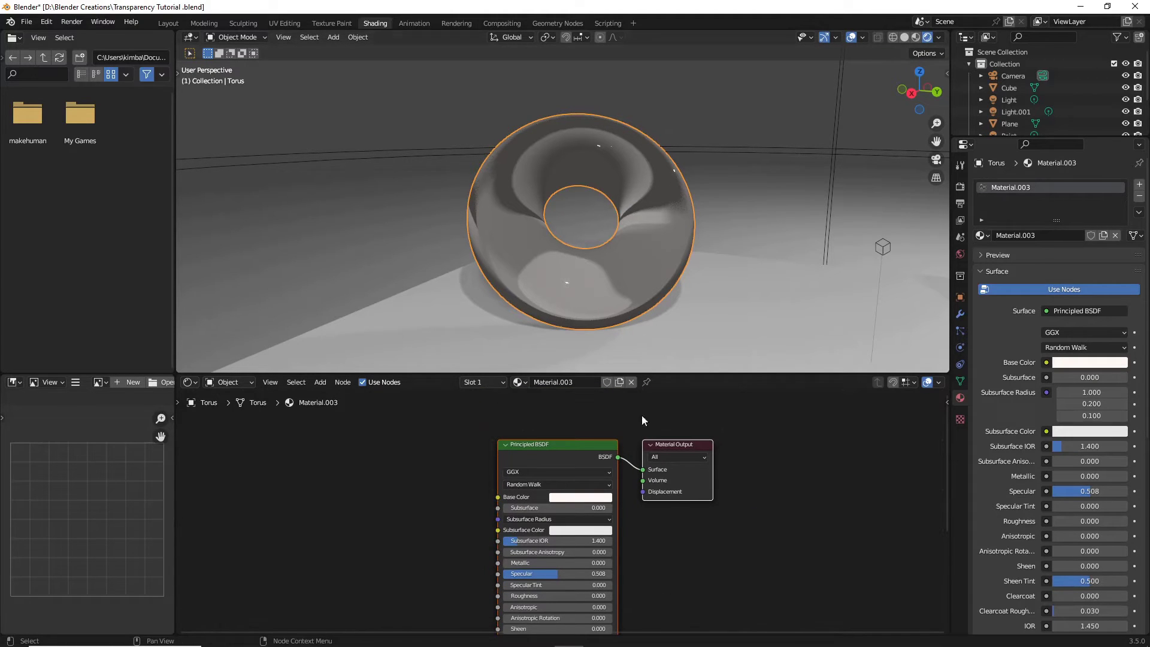
scroll(370, 491, "down", 6, "shift")
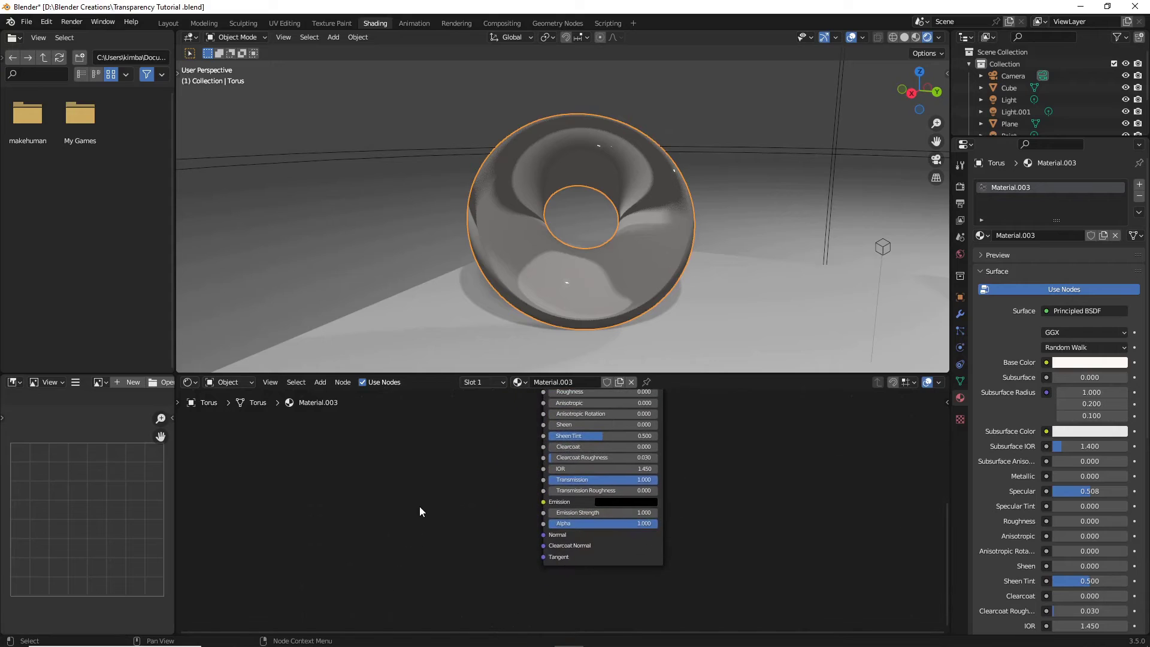
- Add a Noise Texture node before the Principled BSDF in the torus's material
key("shift+a")
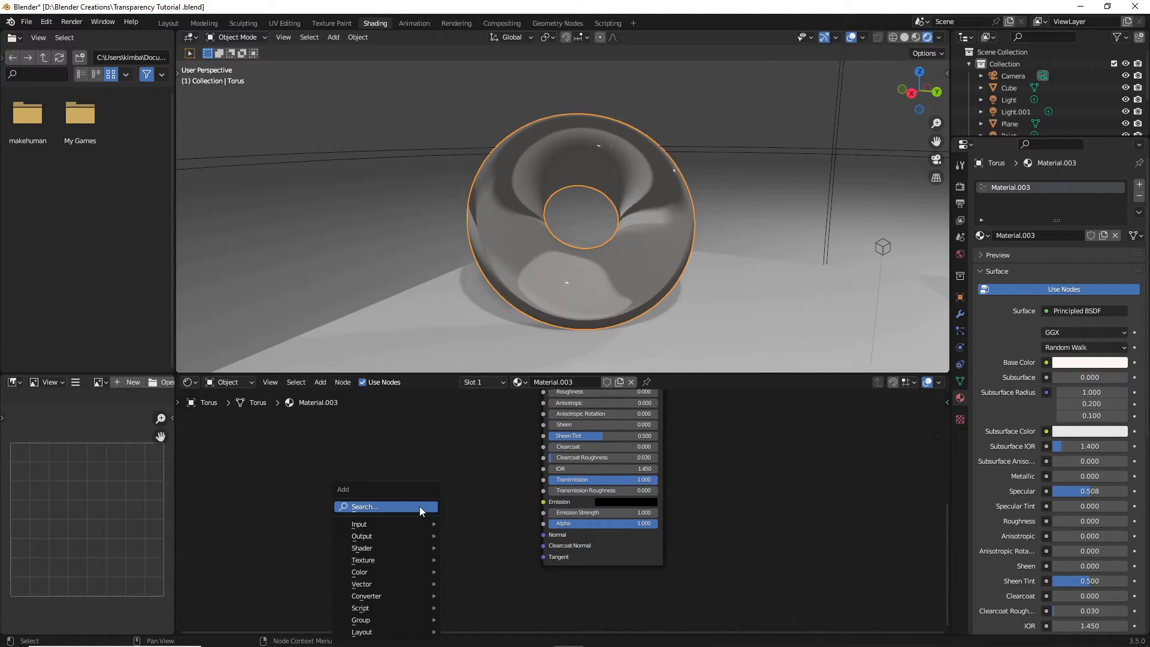
left_click(419, 507)
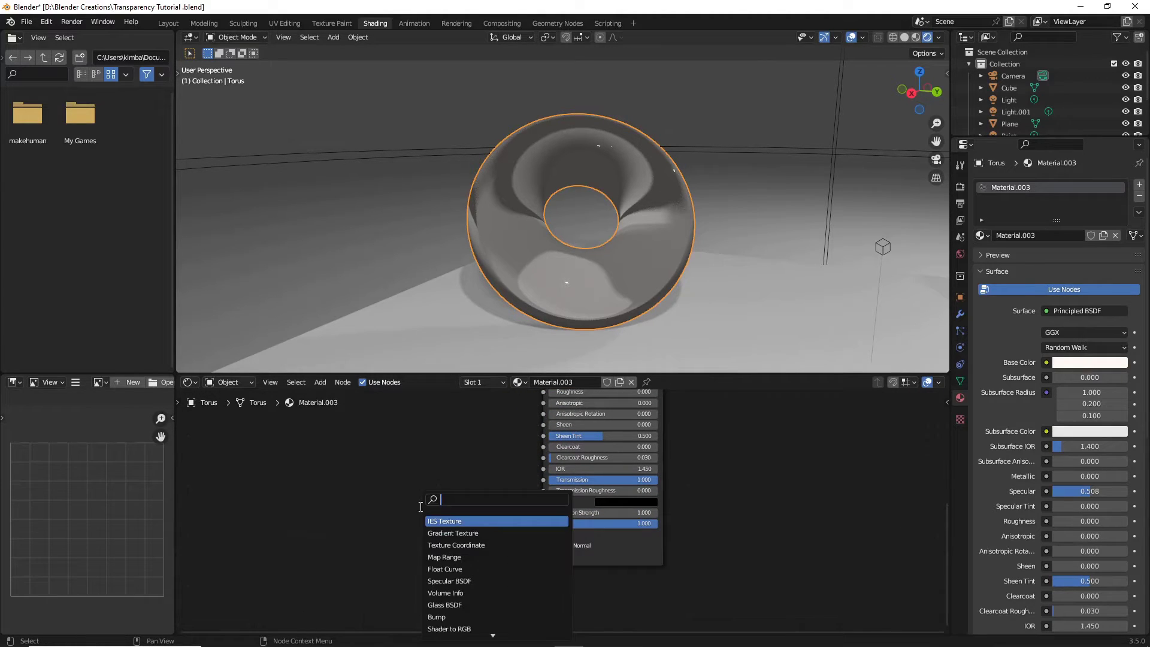
type("noise")
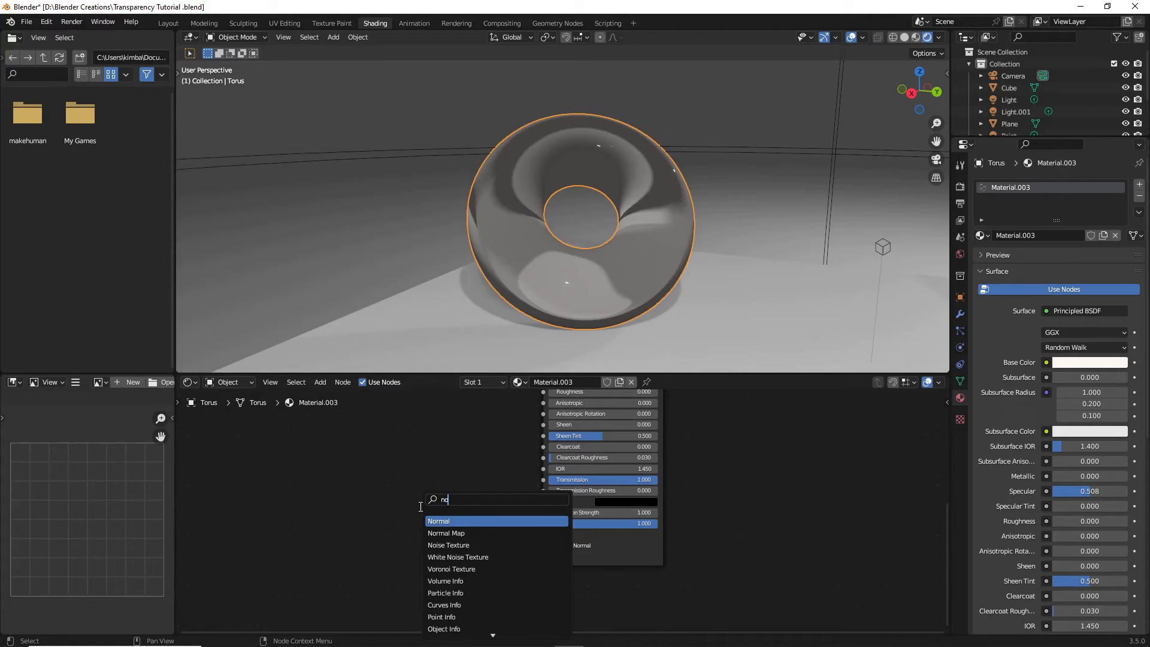
left_click(430, 520)
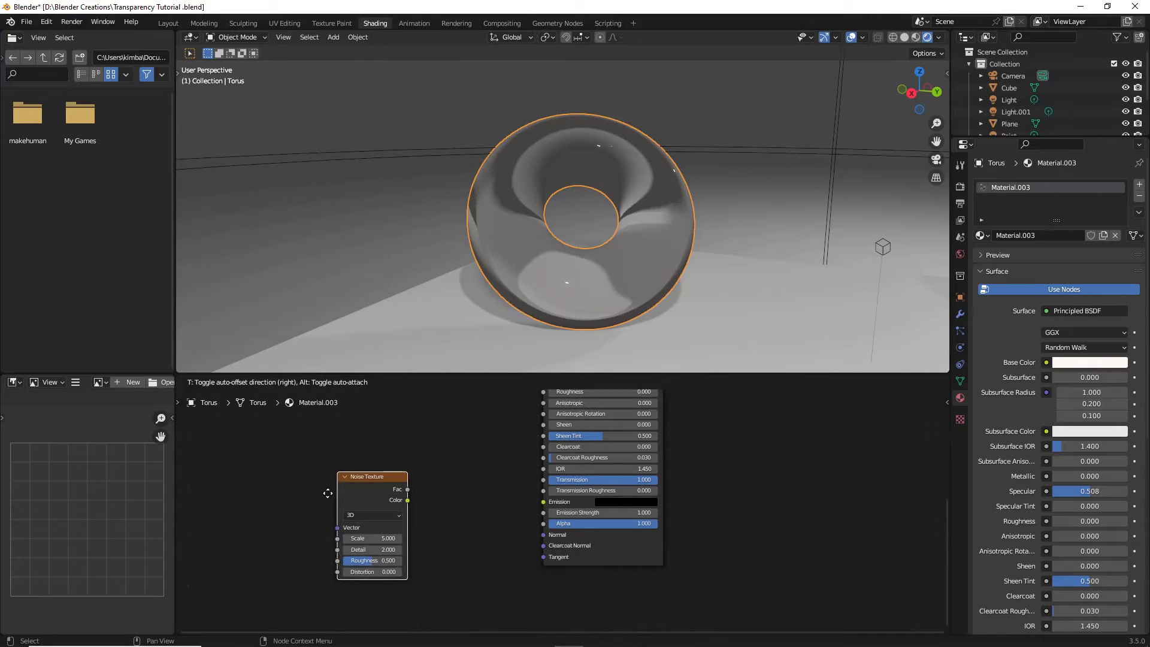
left_click(377, 498)
- Add a Float Curve node and place it between the Noise Texture and the Principled BSDF
key("shift+a")
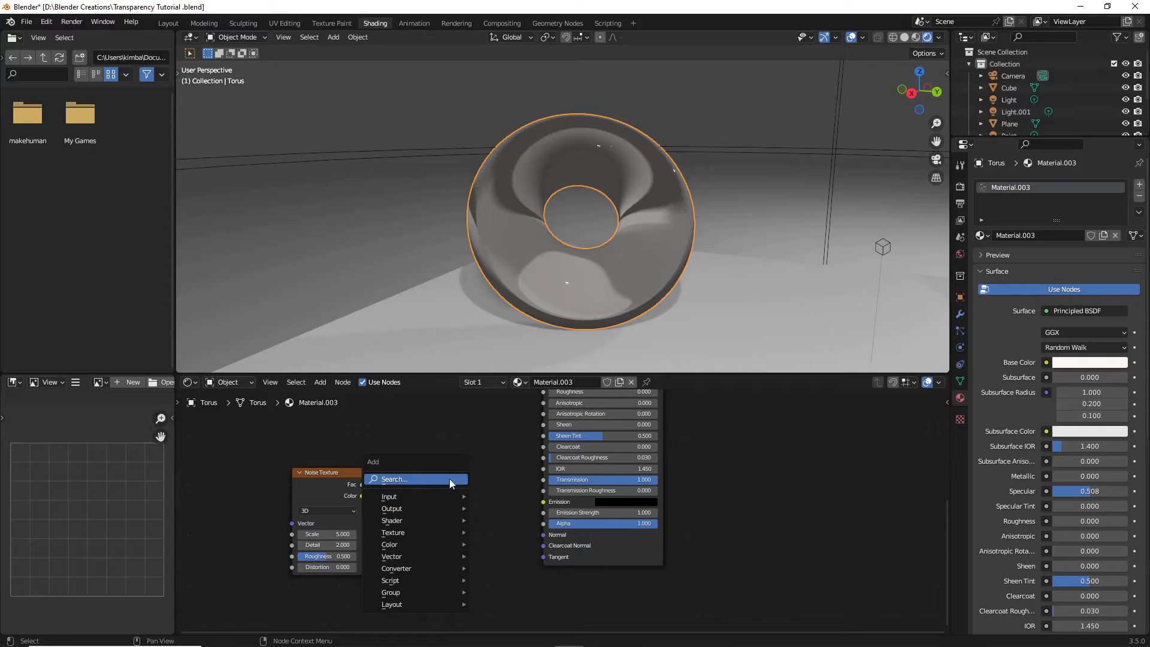
left_click(450, 479)
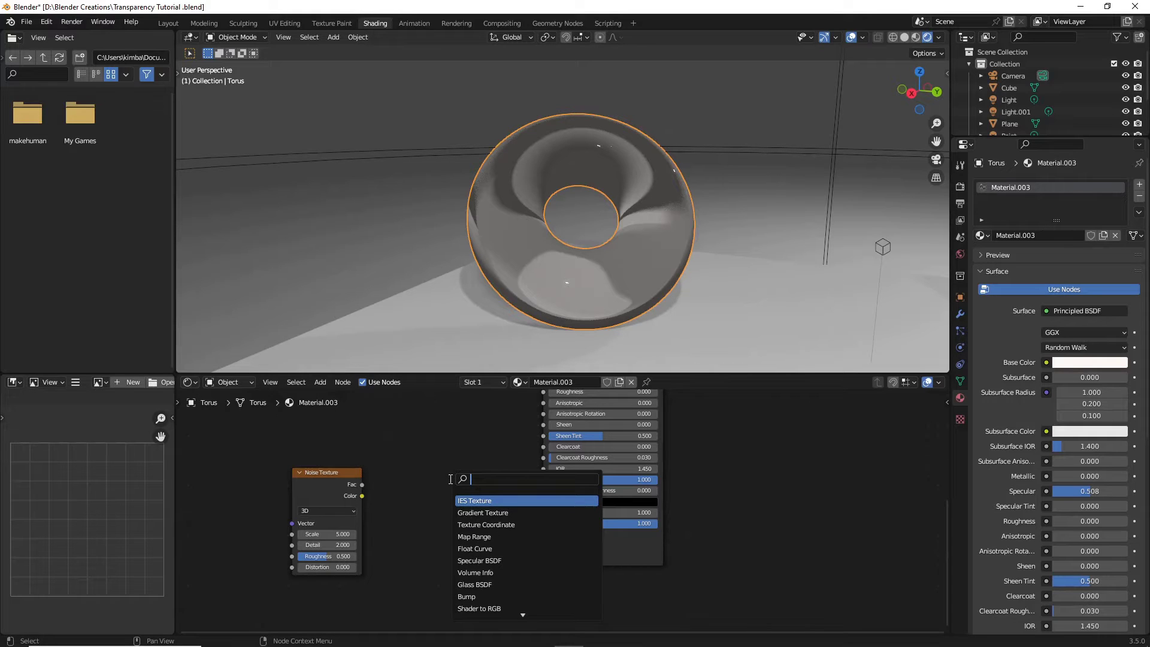
type("float")
key("Return")
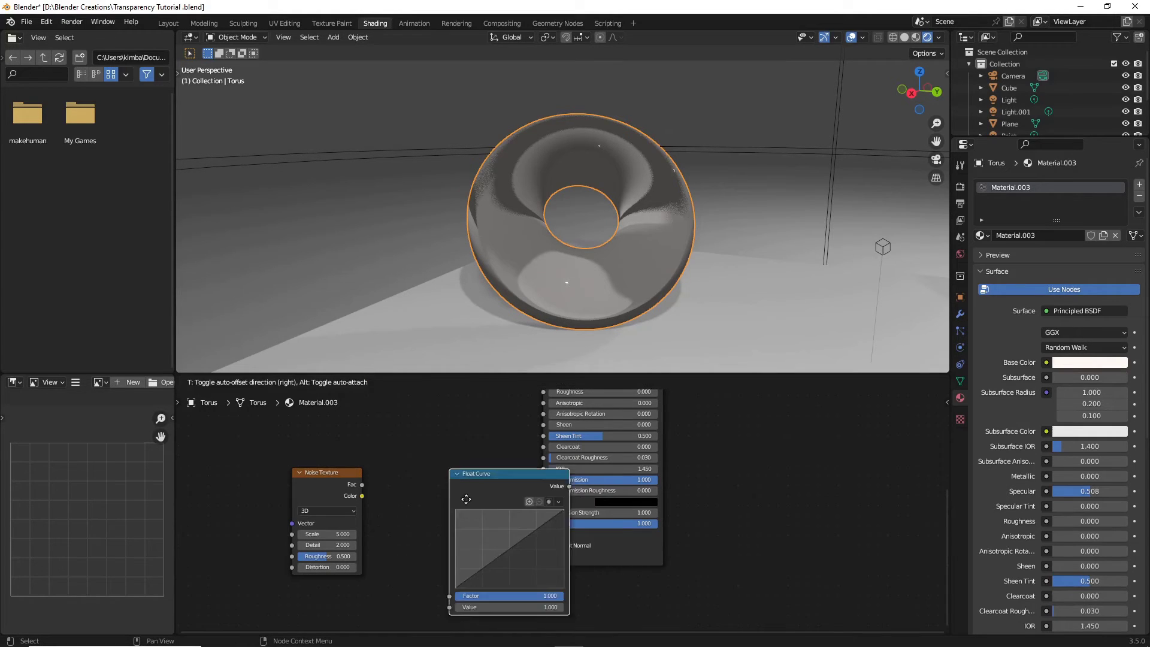
left_click(422, 513)
key("g")
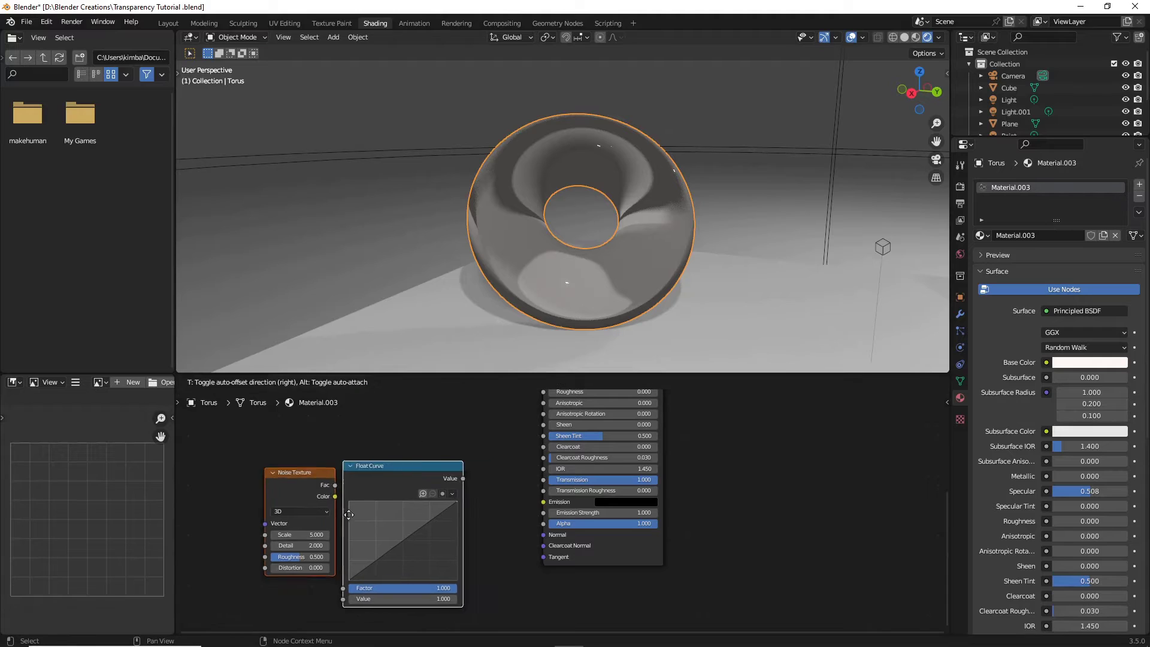
left_click(380, 515)
- Add a Bump node and place it between the Float Curve and the Principled BSDF
key("shift+a")
left_click(387, 429)
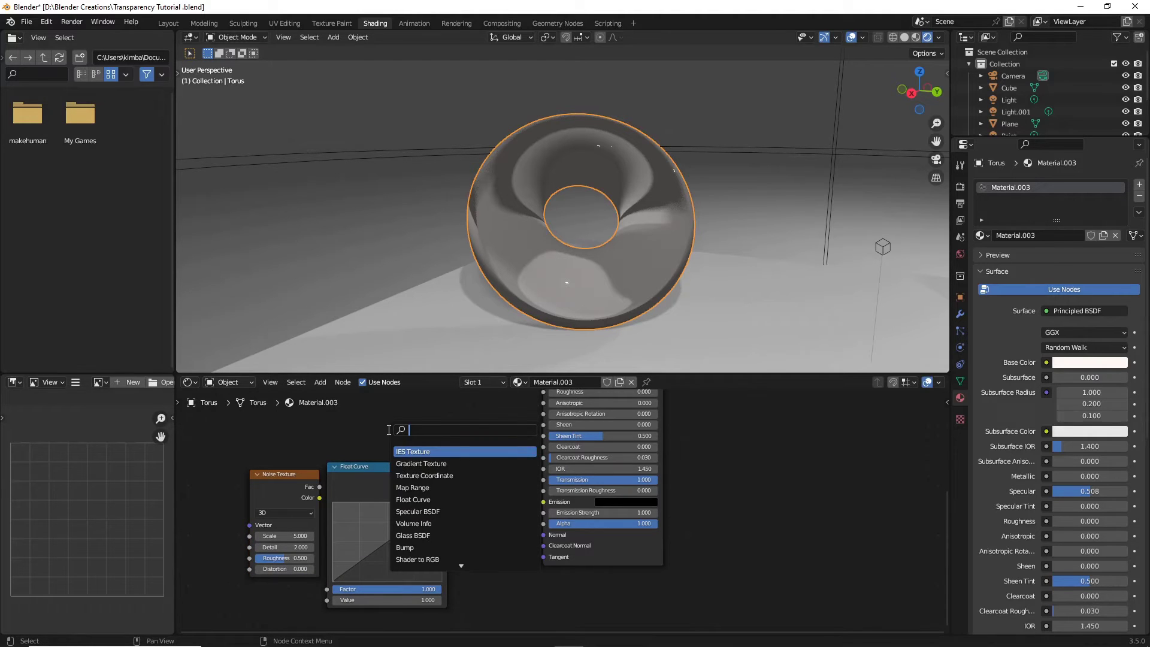
type("bum")
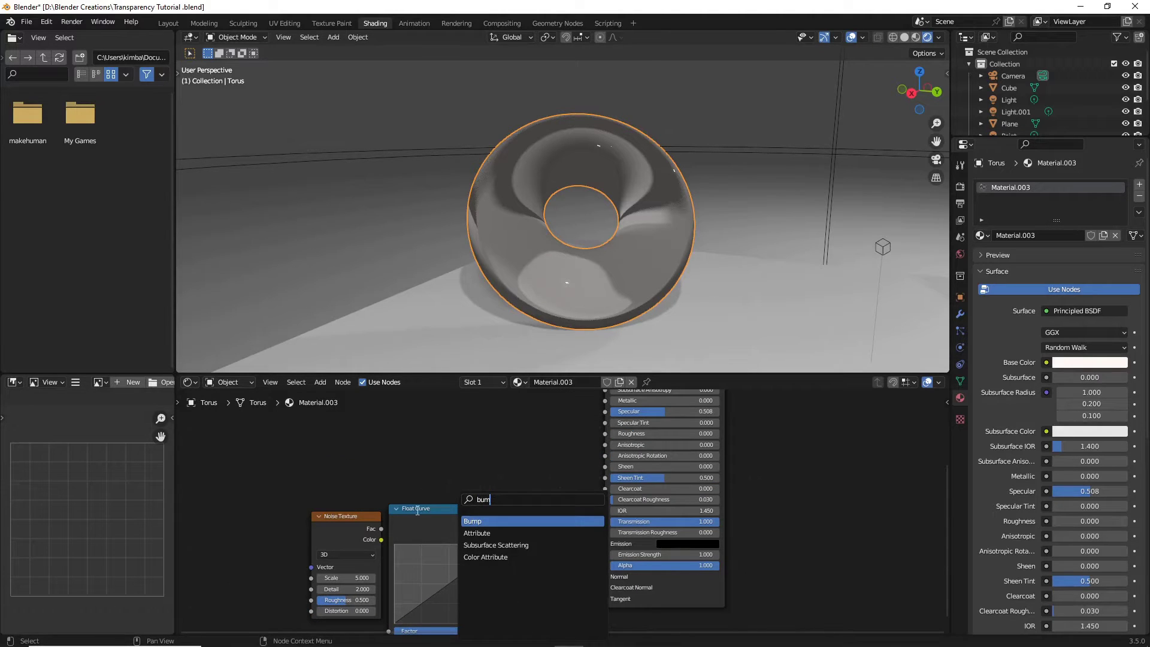
key("Return")
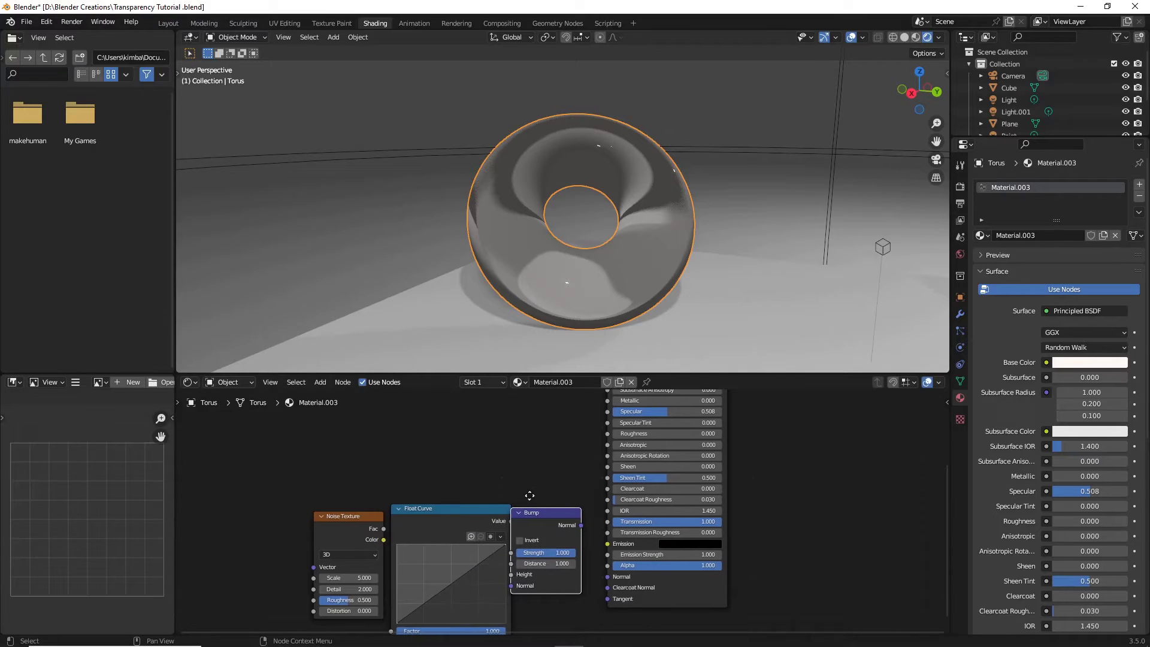
left_click(544, 492)
scroll(550, 478, "up", 1)
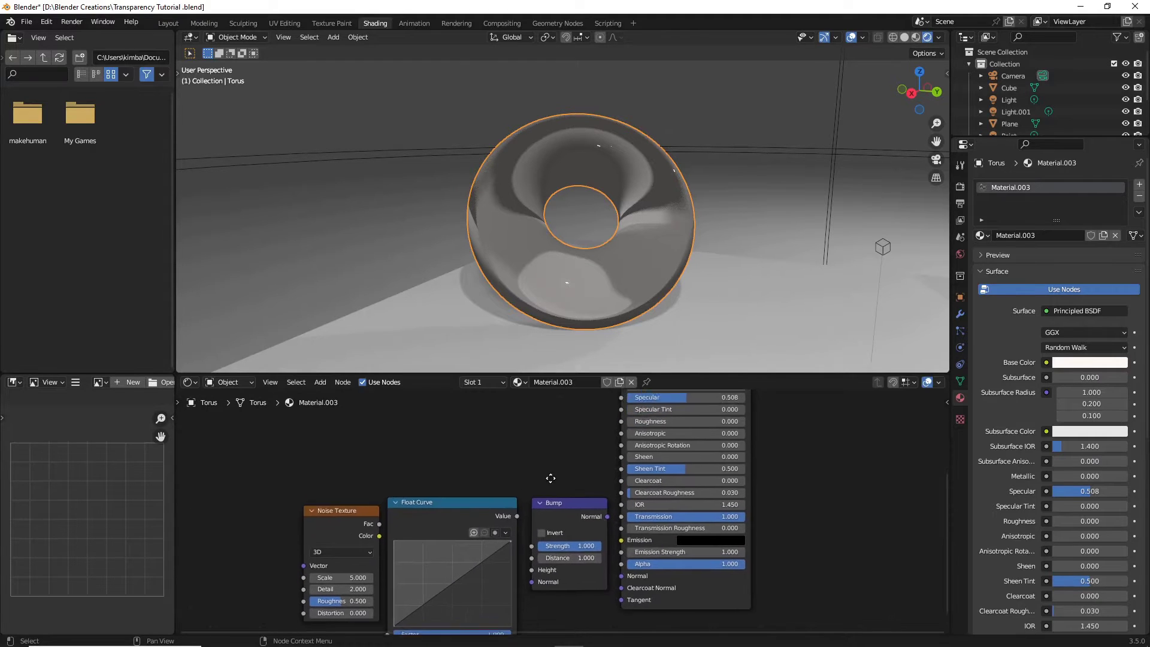
- Link Noise Texture Color to Float Curve Value, Float Curve Value to Bump Height, and Bump Normal to the Principled BSDF's Normal
scroll(550, 478, "up", 2)
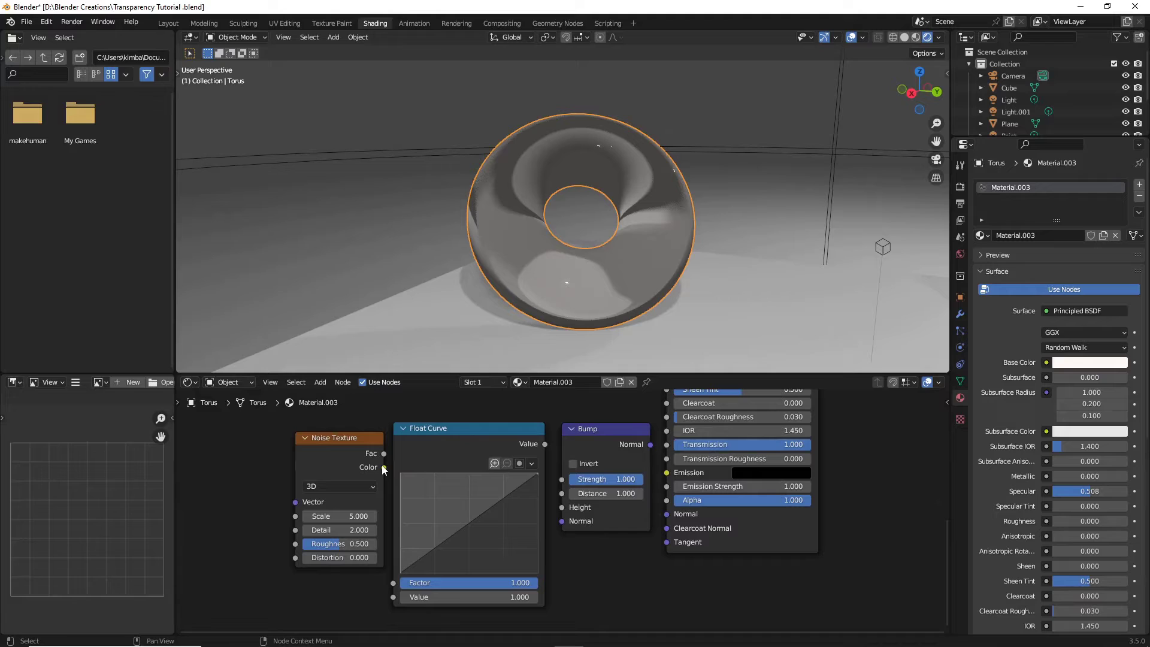
left_click_drag(387, 471, 394, 596)
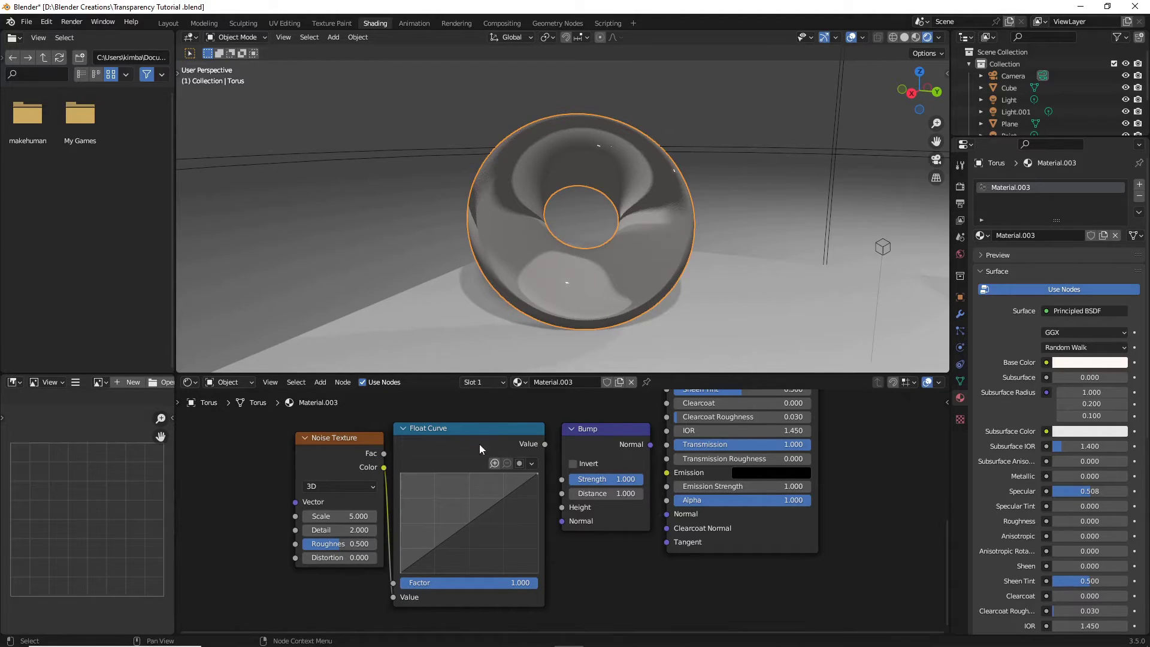
left_click_drag(544, 444, 546, 450)
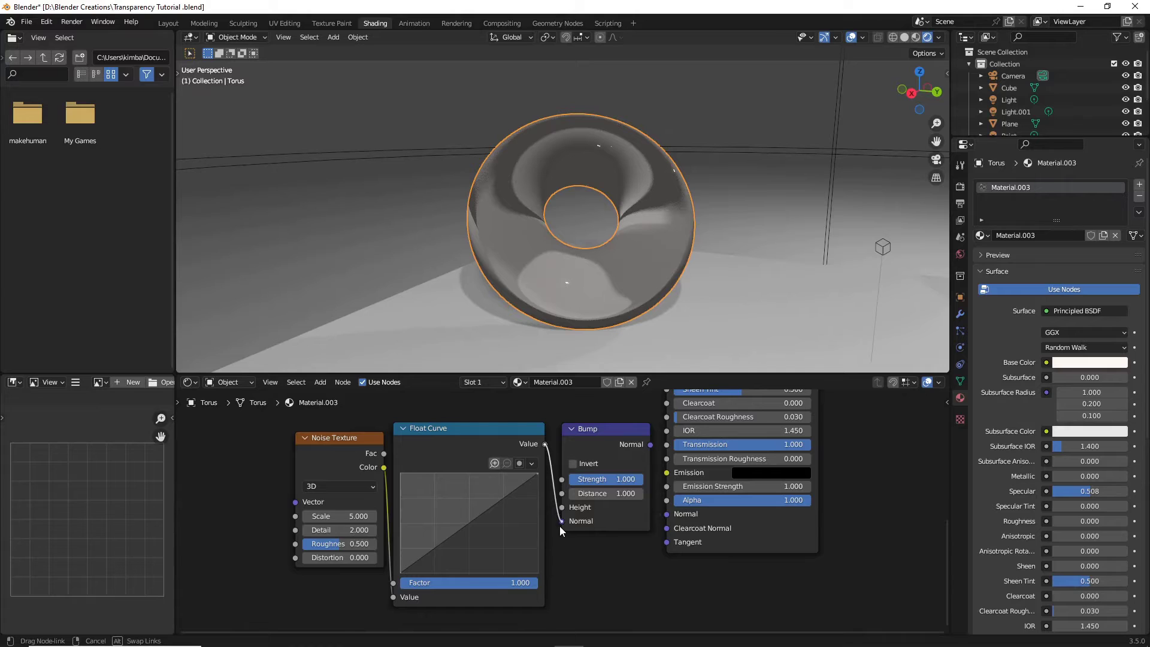
left_click_drag(560, 526, 560, 517)
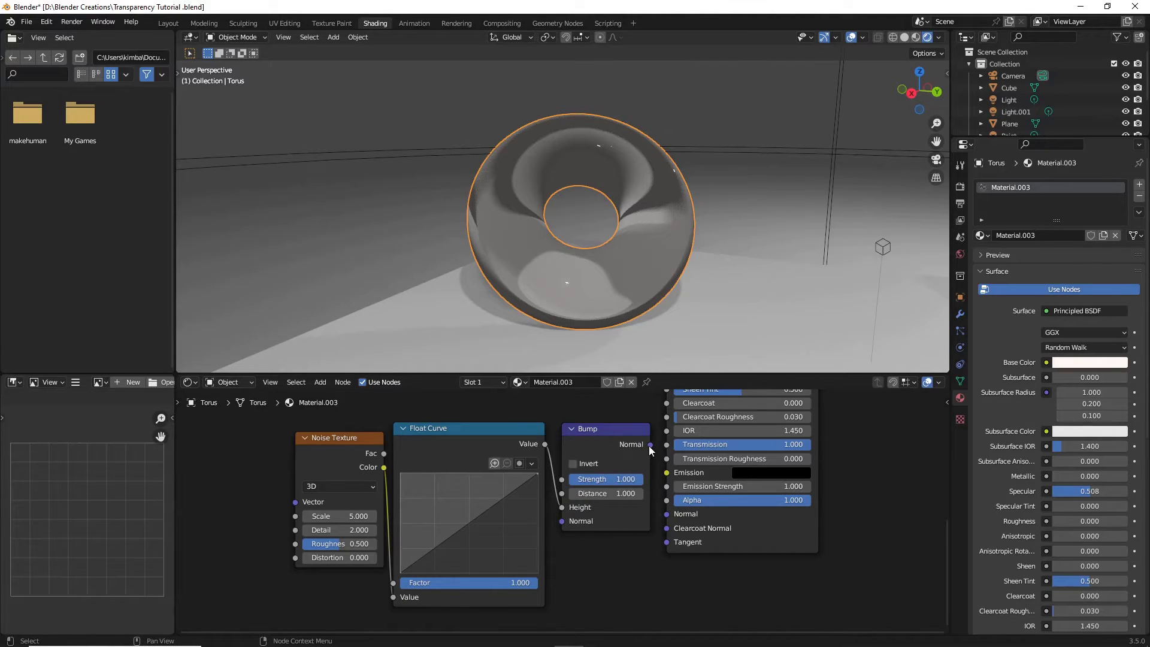
left_click_drag(650, 446, 667, 516)
scroll(618, 263, "up", 3)
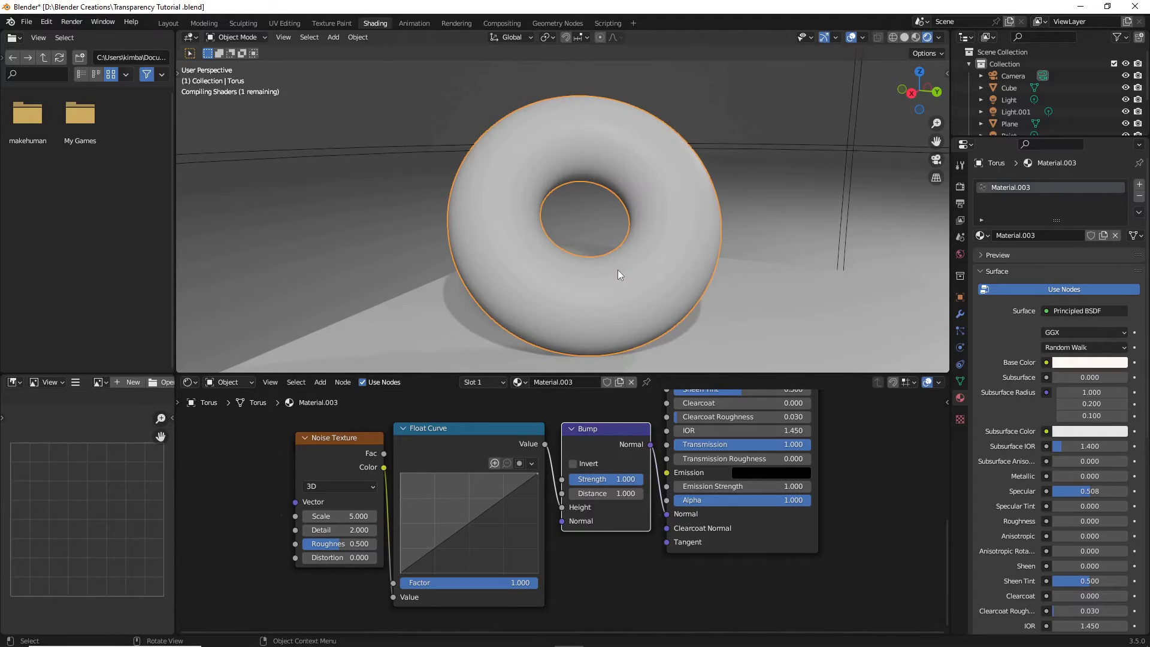
- Move the Noise Texture and Float Curve nodes farther from the Bump node to space out the node chain
scroll(621, 279, "down", 3)
middle_click_drag(624, 282, 702, 206)
scroll(743, 264, "up", 4)
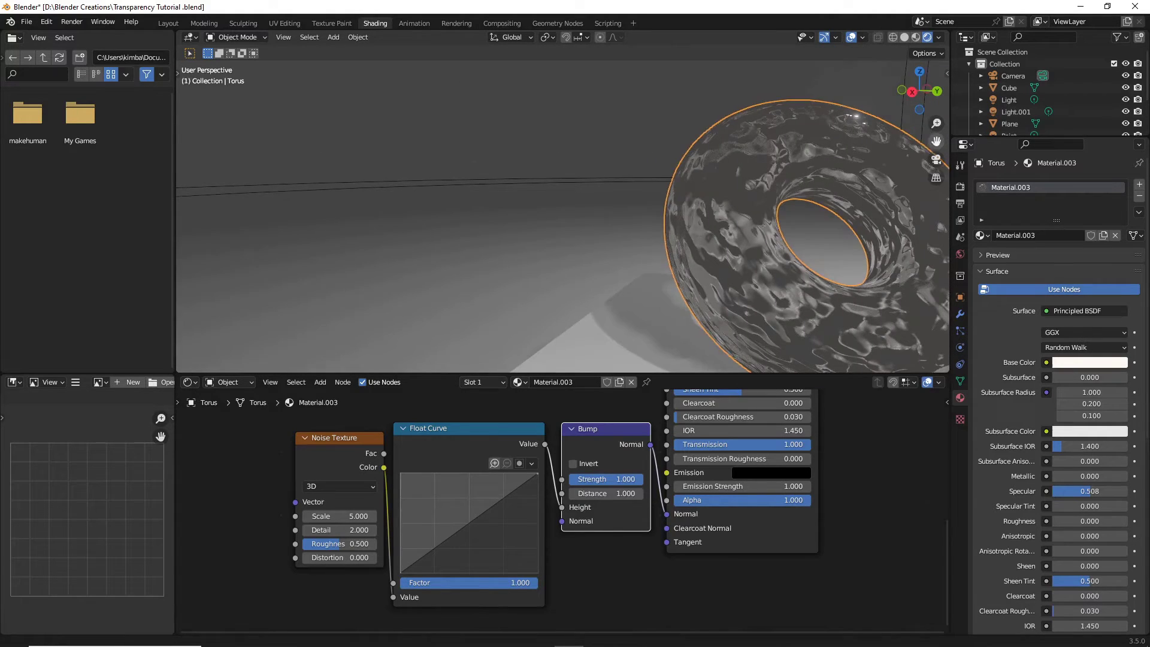
left_click_drag(936, 142, 473, 180)
scroll(774, 211, "down", 2)
middle_click_drag(784, 221, 664, 275)
left_click_drag(336, 444, 251, 438)
left_click_drag(497, 444, 467, 445)
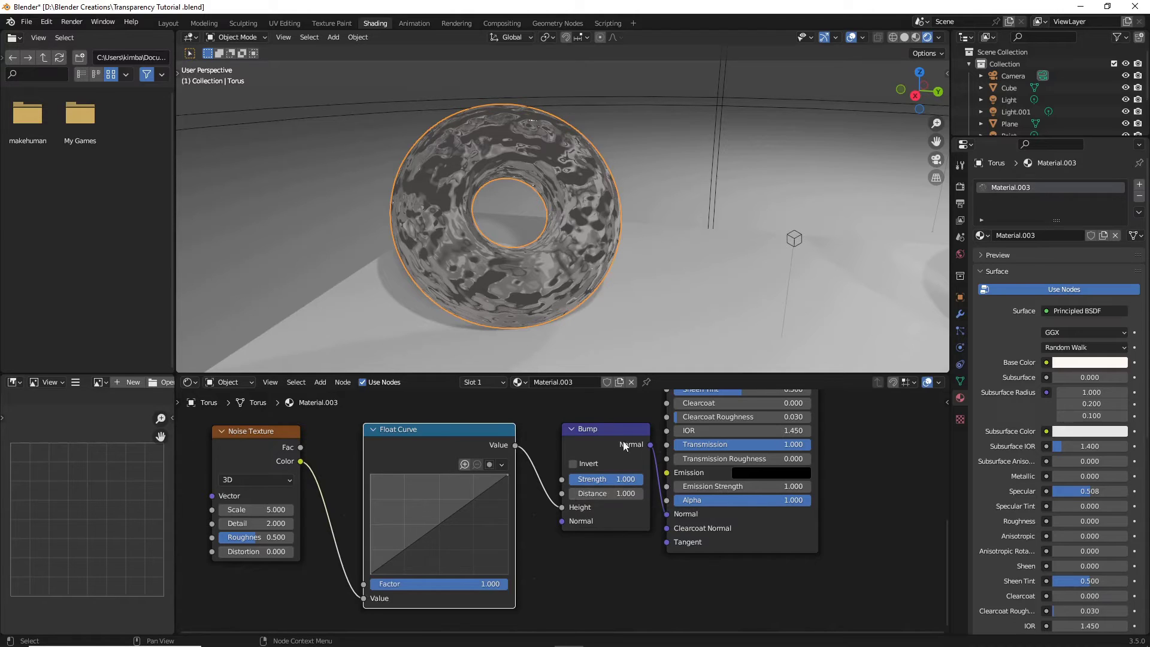
- Set the Bump node's Distance to 0.1 and check the torus surface
left_click(612, 493)
type(".1")
key("Return")
scroll(469, 329, "up", 4)
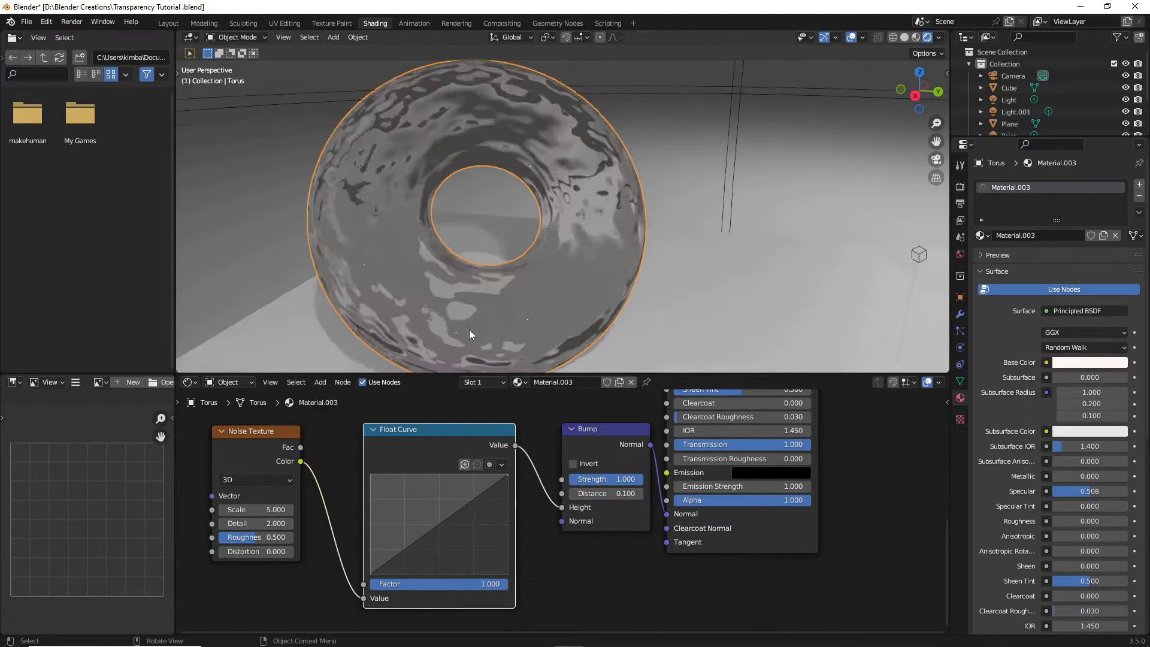
mouse_move(469, 328)
middle_mouse_down()
mouse_move(593, 290)
mouse_move(526, 305)
mouse_move(475, 336)
mouse_move(516, 323)
middle_mouse_up()
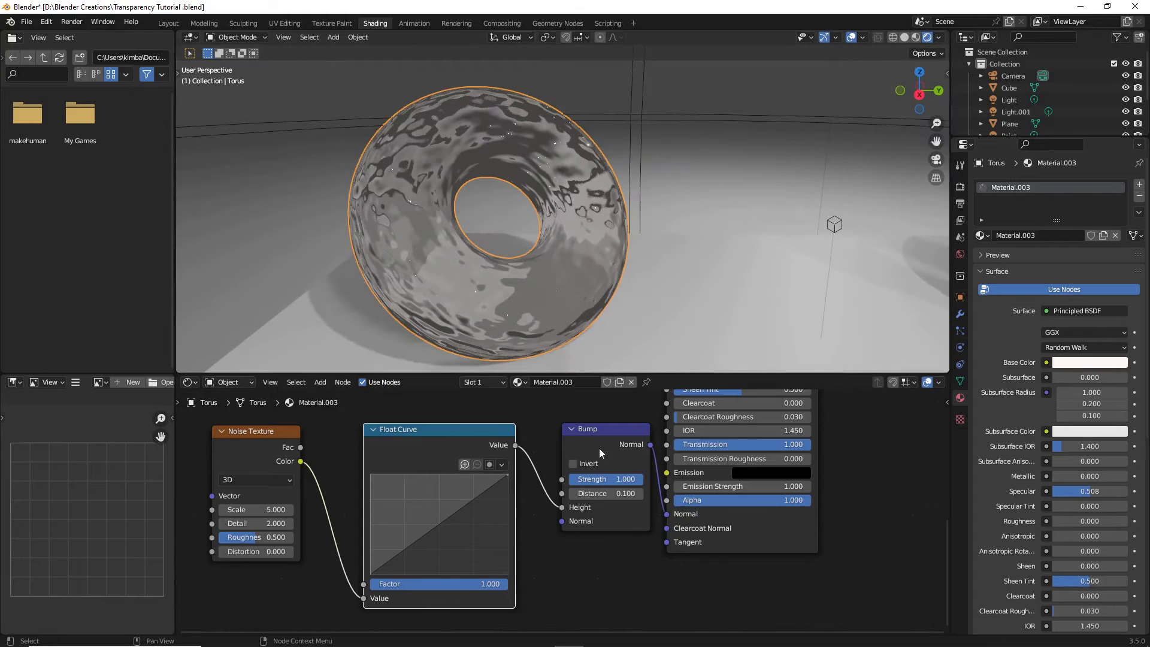
- Lower the Bump node's Distance to 0.05 and inspect the torus from another angle
left_click(603, 494)
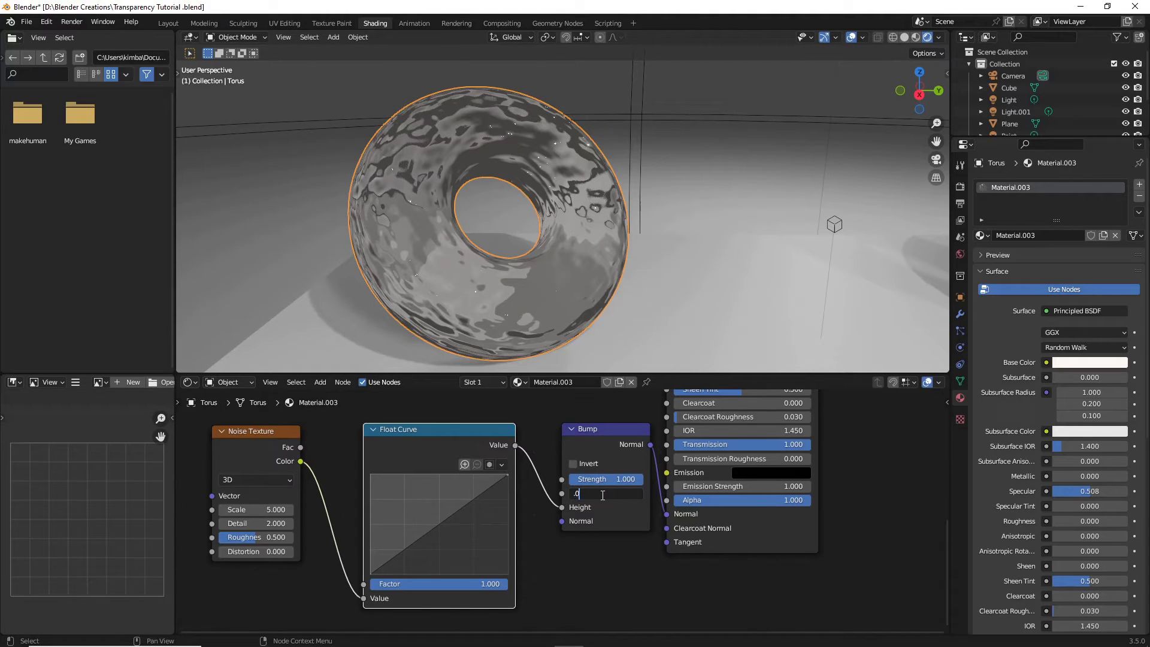
type(".05")
key("Return")
mouse_move(593, 327)
middle_mouse_down()
mouse_move(590, 316)
mouse_move(657, 295)
mouse_move(562, 308)
mouse_move(677, 311)
mouse_move(858, 268)
mouse_move(764, 275)
mouse_move(681, 254)
middle_mouse_up()
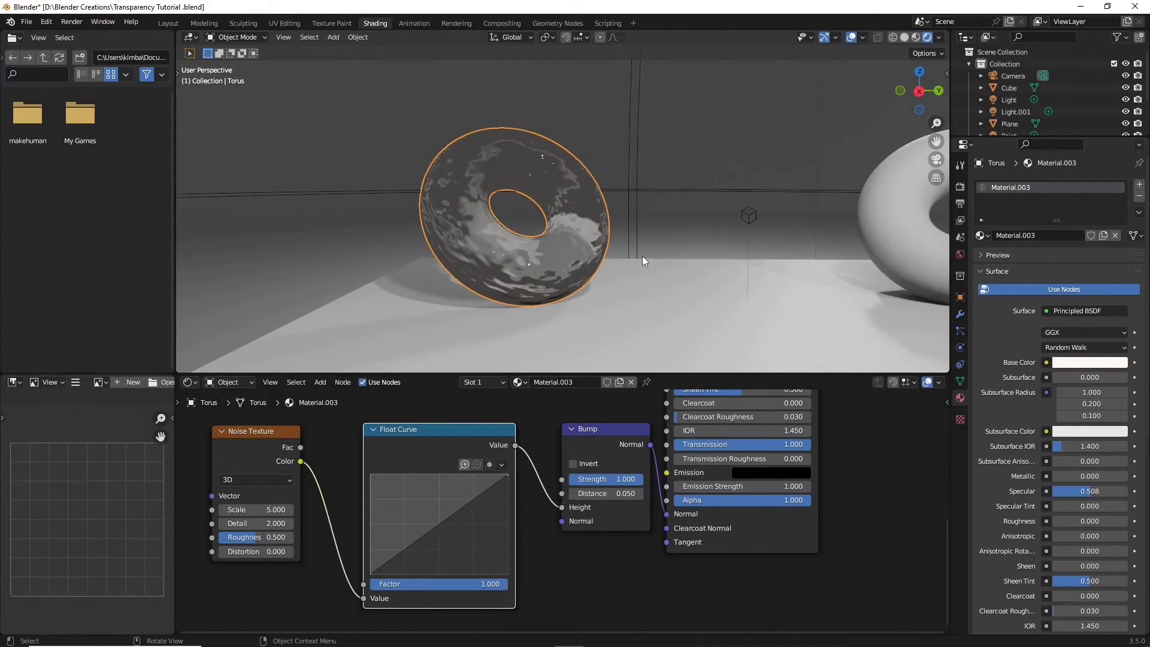
scroll(585, 308, "down", 4)
scroll(586, 293, "up", 4)
- Add a Monkey mesh and move it above the pedestal next to the transparent torus
middle_click_drag(630, 284, 598, 105)
left_click(598, 106)
scroll(598, 106, "down", 5)
middle_click_drag(604, 207, 645, 225)
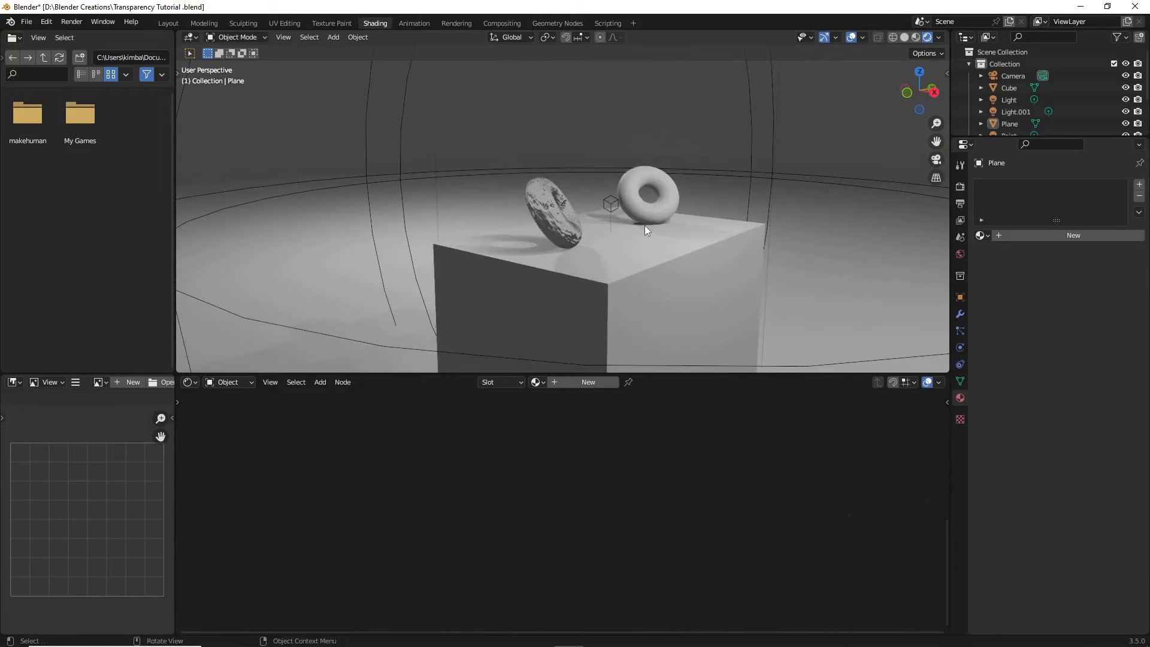
key("shift+a")
mouse_move(702, 431)
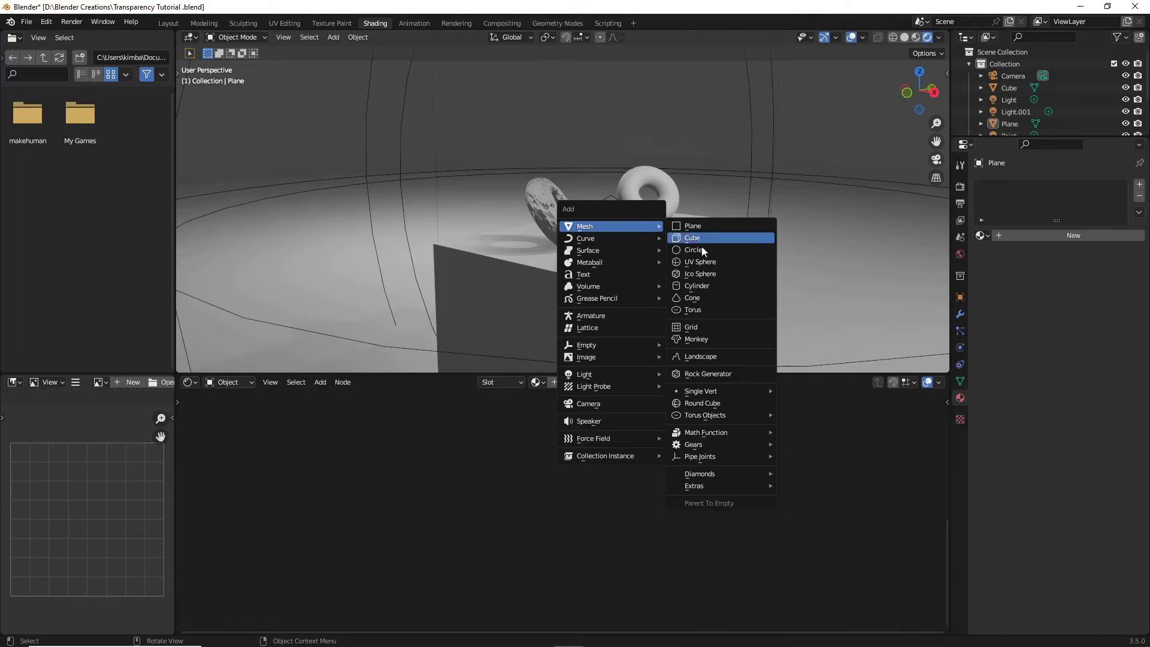
left_click(702, 340)
scroll(702, 342, "down", 4)
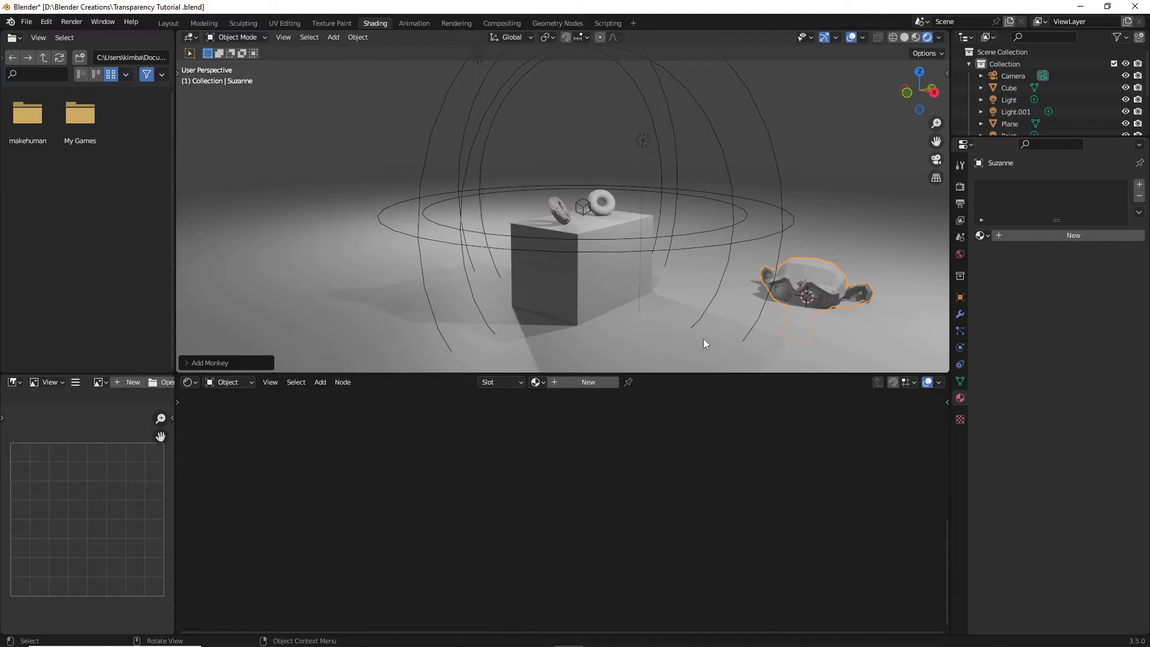
key("g")
left_click(541, 240)
- Shade the monkey smooth and add a Subdivision Surface modifier to it
right_click(520, 139)
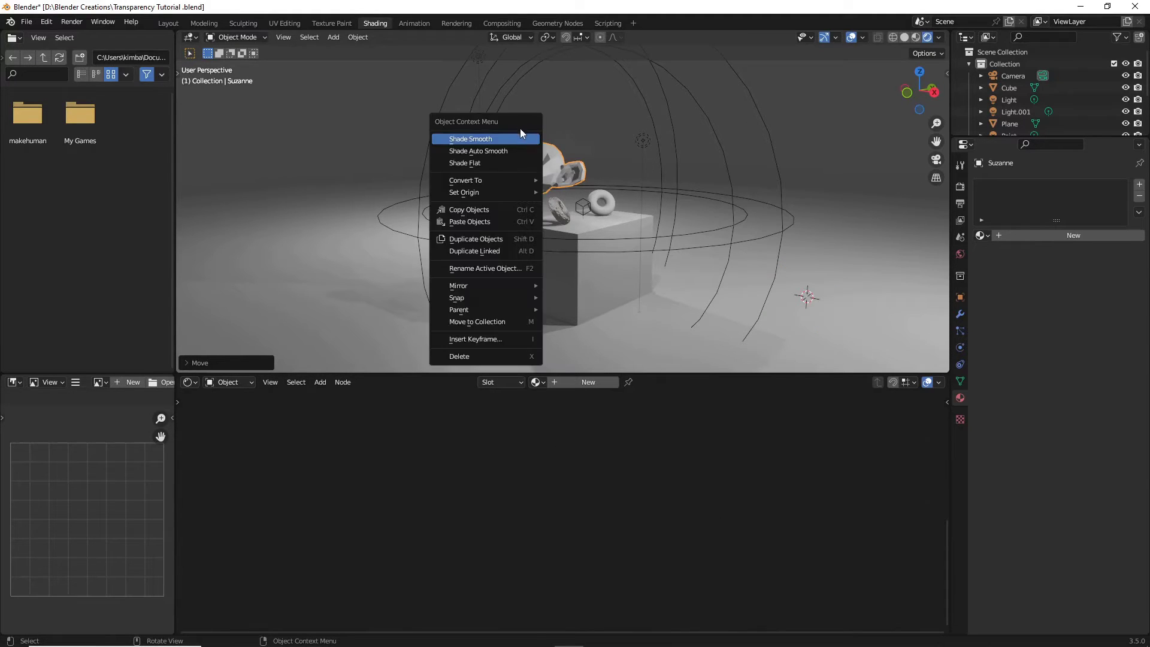
right_click(545, 161)
left_click(545, 166)
left_click(961, 314)
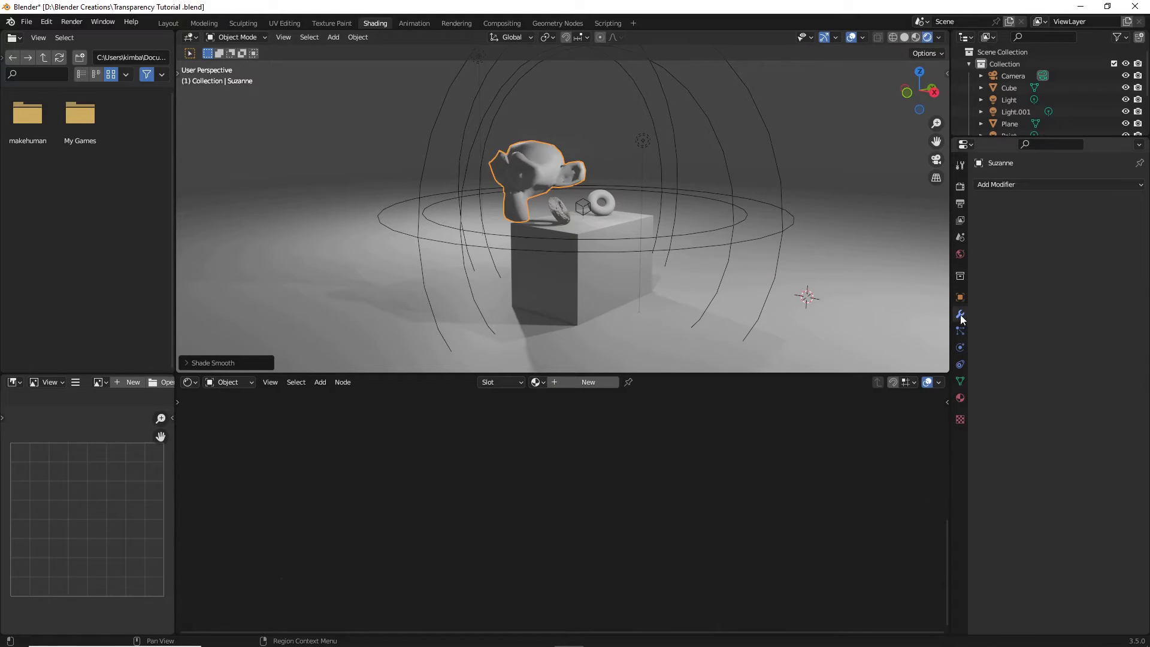
left_click(986, 184)
left_click(938, 401)
- Scale the monkey down to about a third and place it on the pedestal beside the transparent torus
scroll(712, 221, "up", 3)
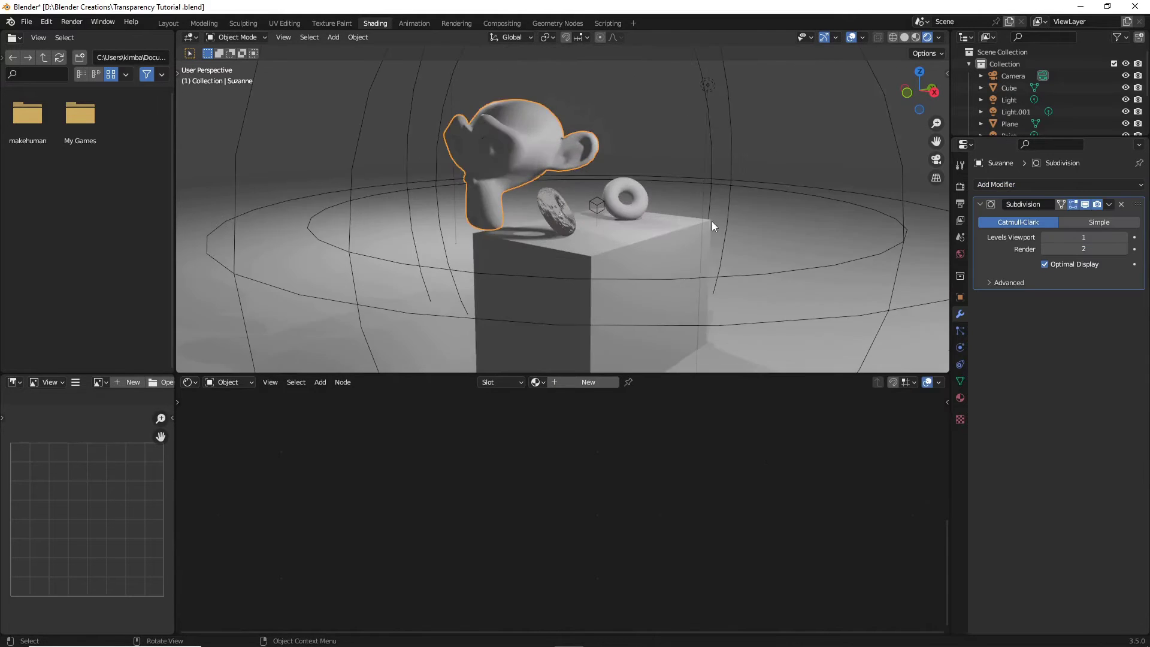
middle_click_drag(712, 221, 787, 264)
key("g")
left_click(650, 258)
key("s")
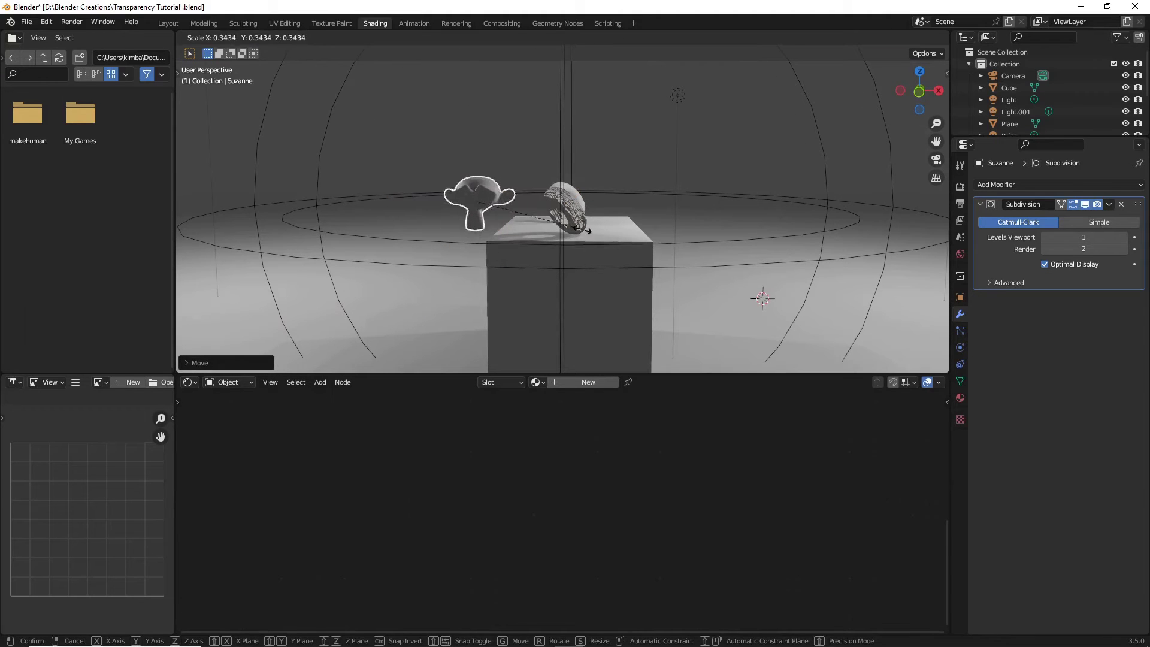
left_click(582, 231)
key("g")
left_click(576, 240)
middle_click_drag(575, 240, 598, 302)
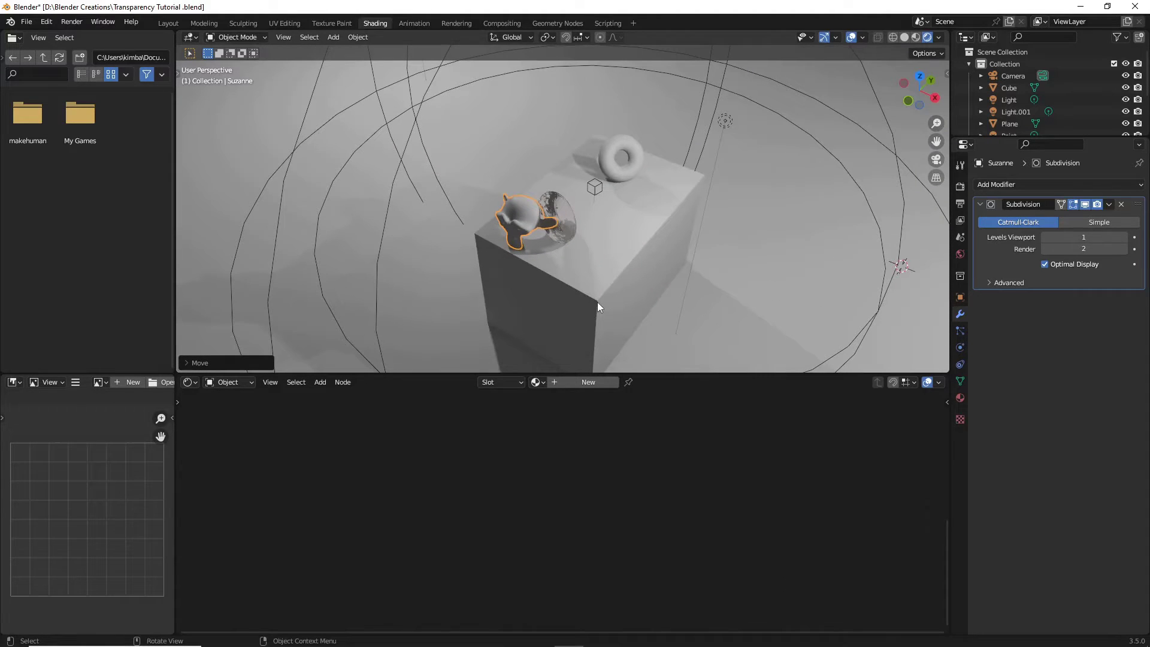
- Rotate the monkey to face sideways, partly behind the transparent torus
key("r")
left_click(692, 174)
middle_click_drag(692, 173, 530, 144)
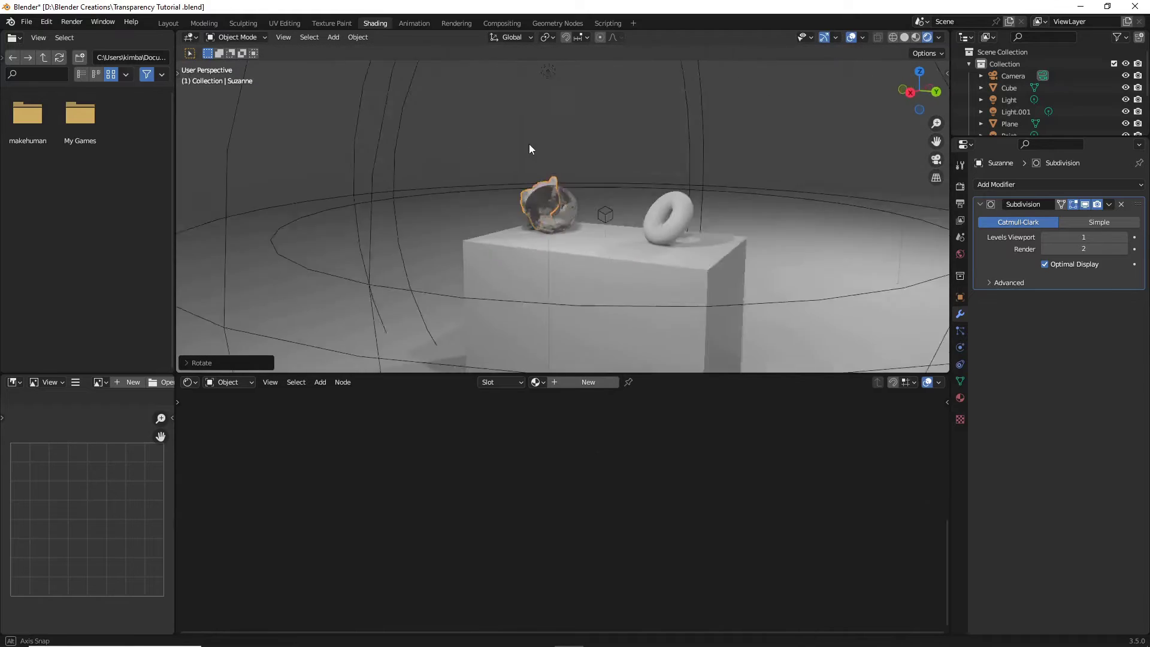
scroll(529, 144, "up", 6)
- Create a new material for the monkey and set its Base Color to bright magenta
left_click(961, 398)
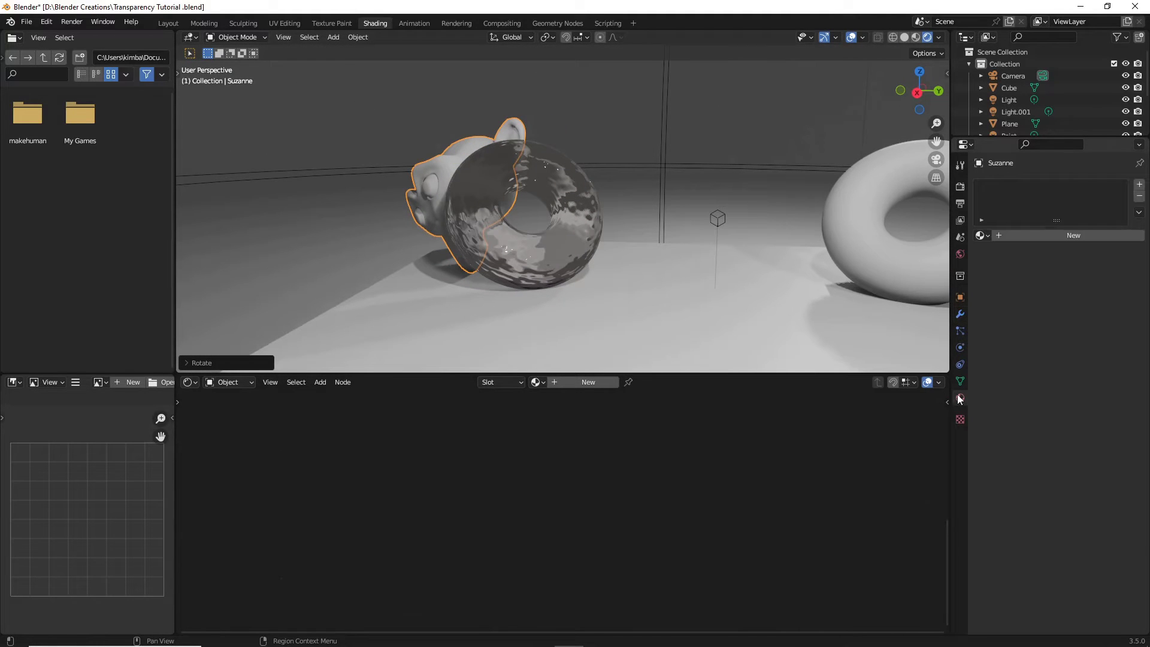
left_click(1001, 231)
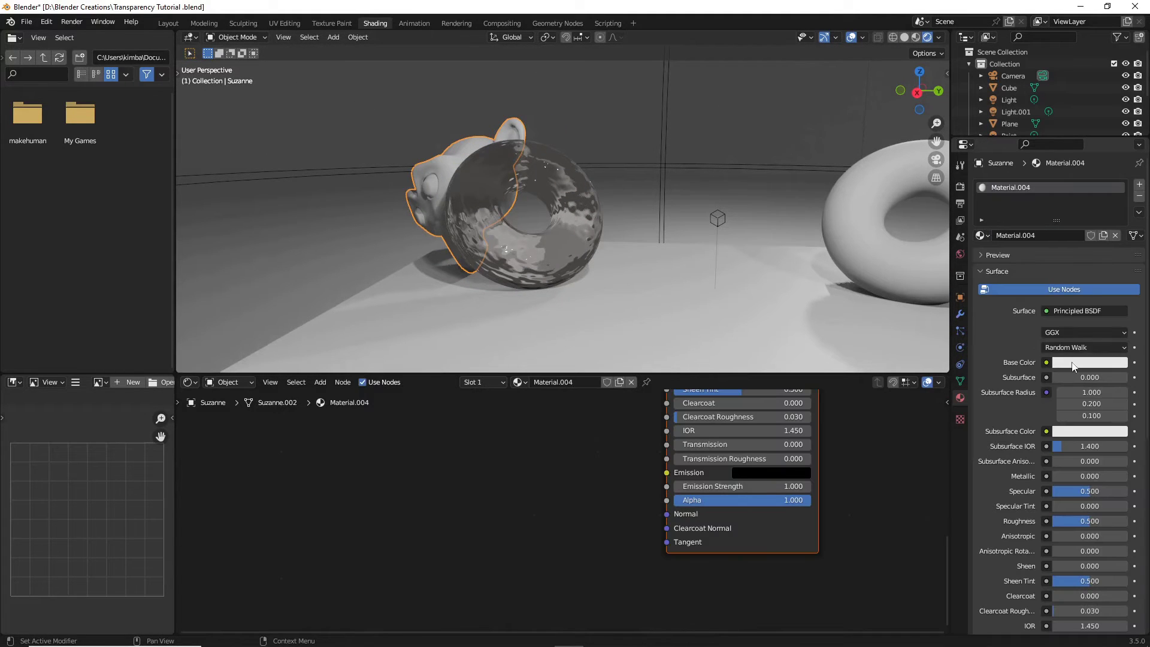
left_click(1073, 363)
left_click(1092, 247)
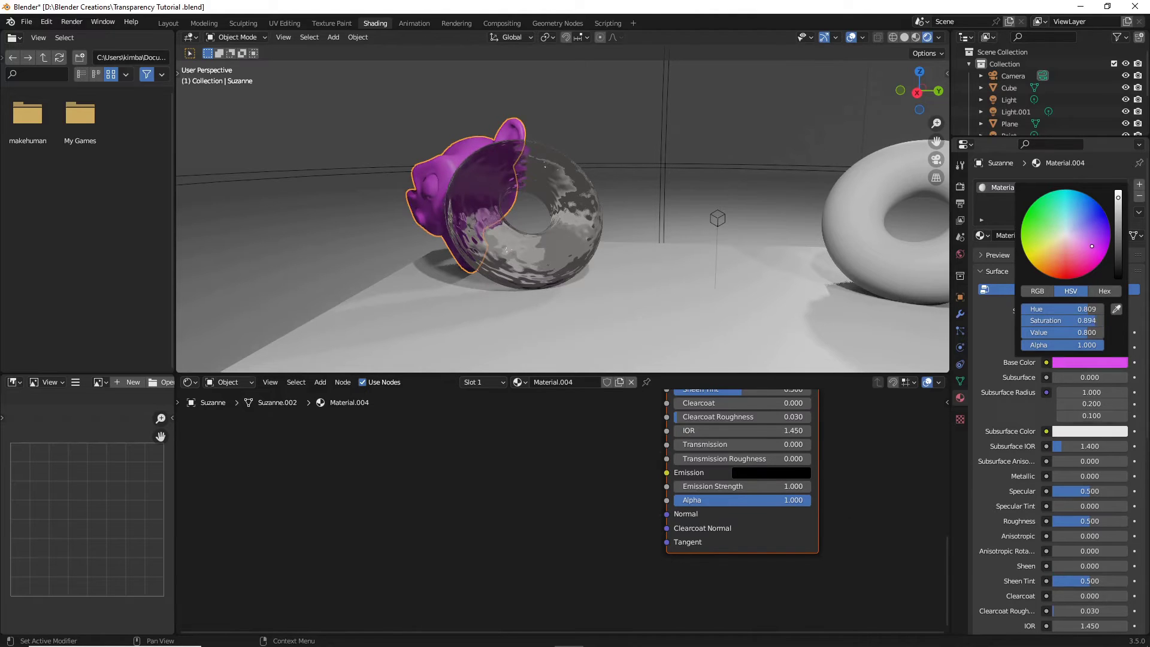
mouse_move(1092, 246)
left_mouse_down()
mouse_move(1082, 246)
mouse_move(1102, 259)
left_mouse_up()
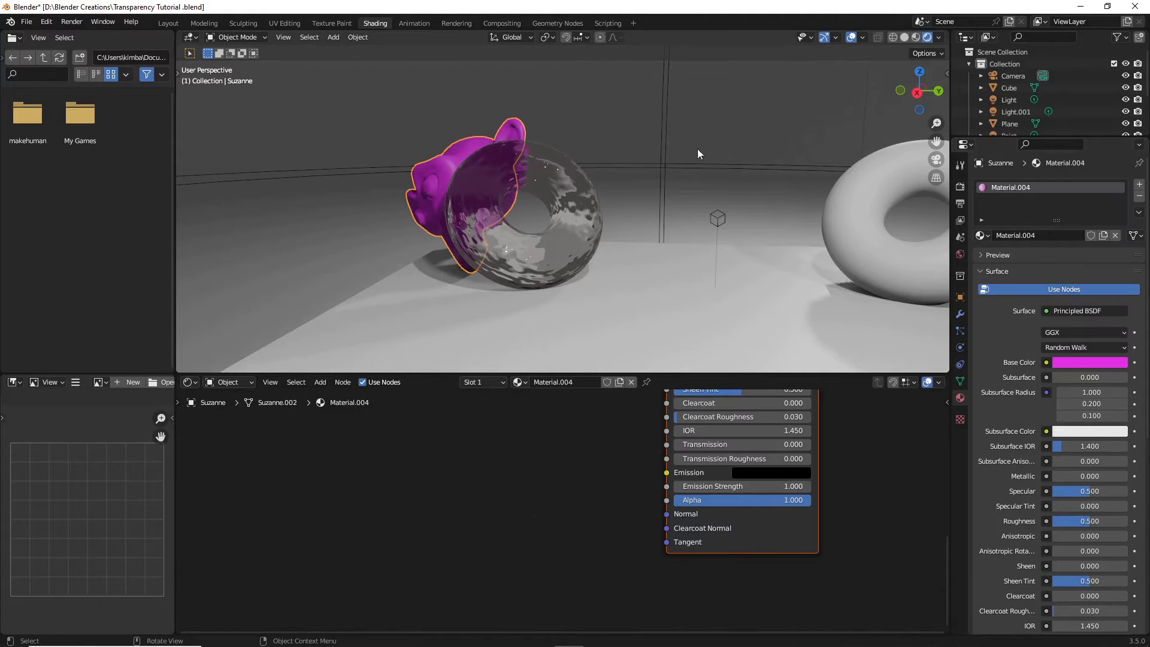
- Select the transparent torus and set its Bump node's Distance to 0.002
scroll(588, 166, "up", 3)
middle_click_drag(332, 159, 671, 182)
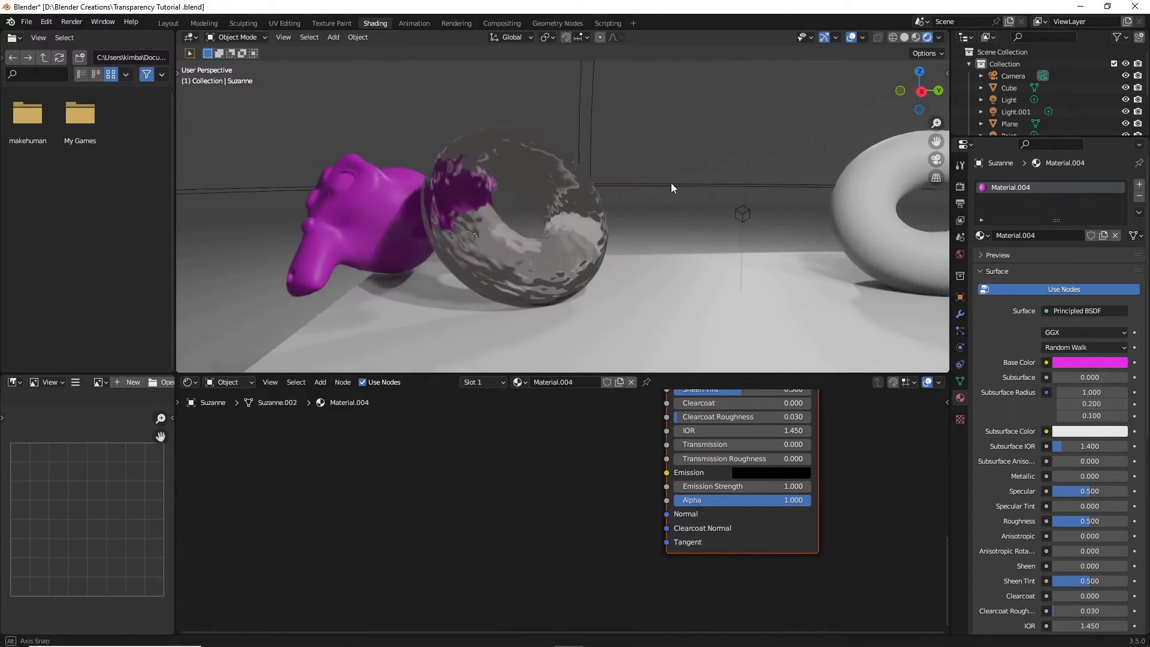
scroll(578, 311, "up", 4)
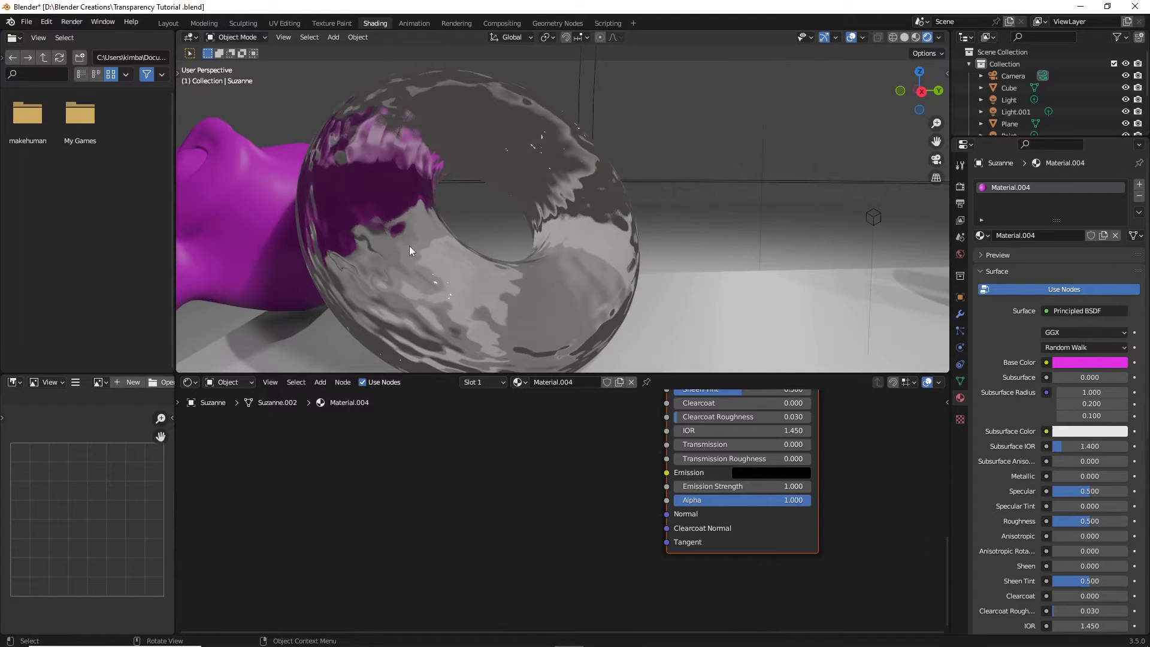
left_click(561, 305)
double_click(625, 498)
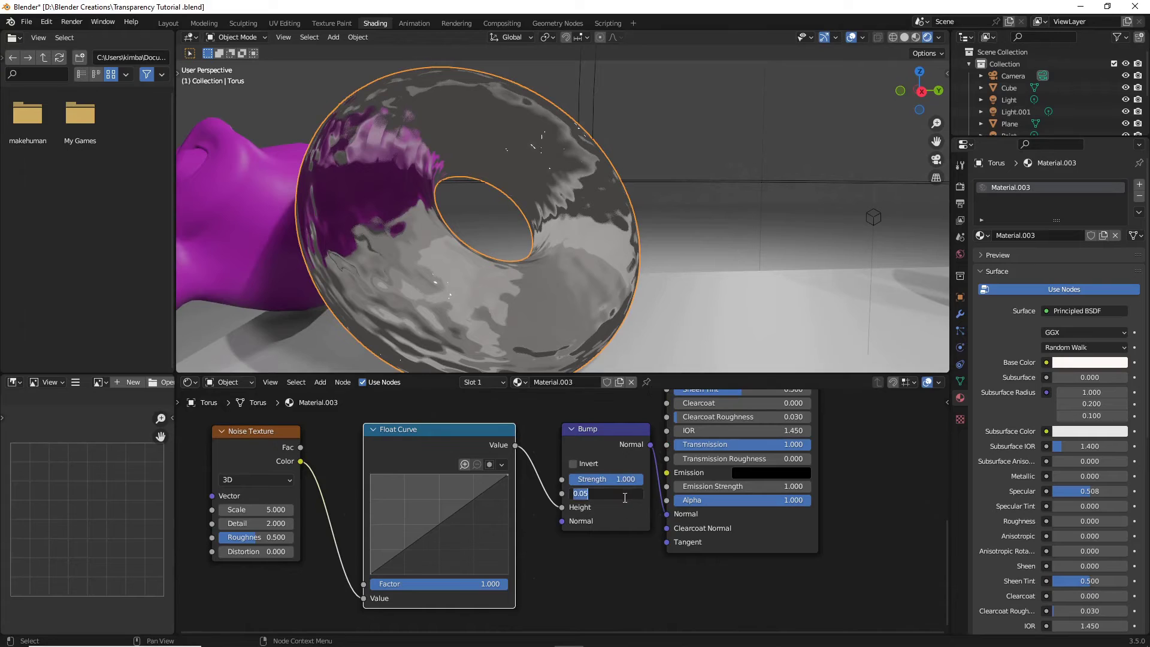
type(".002")
key("Return")
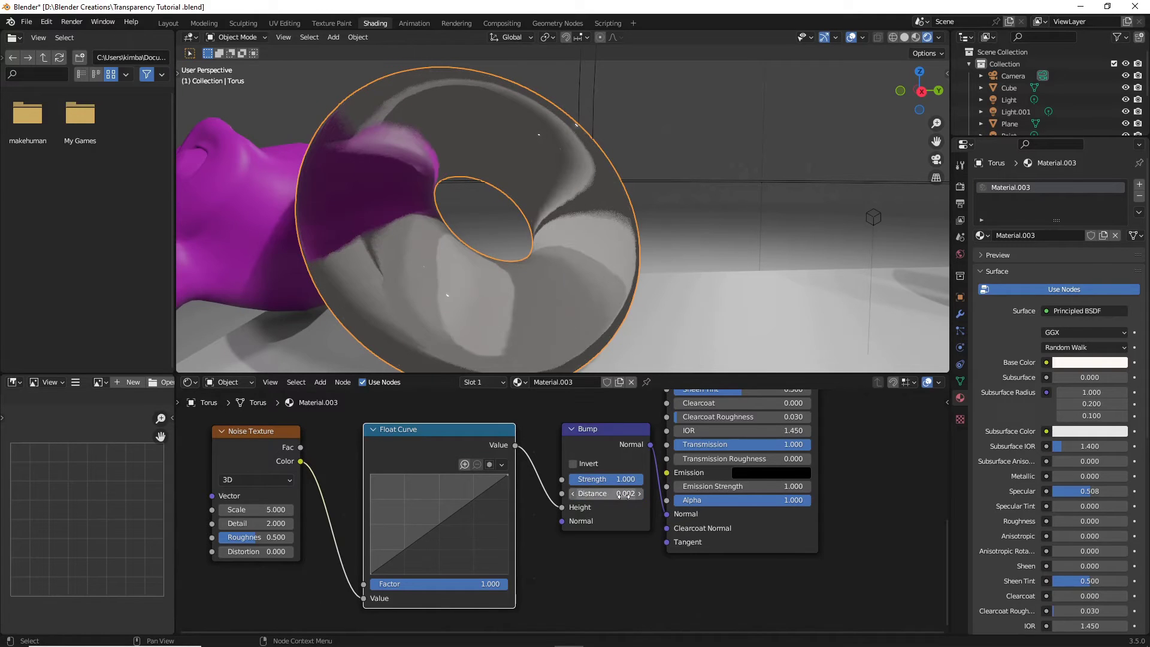
- Set the Bump node's Distance to 0.02 and inspect how the monkey refracts through the torus
scroll(625, 494, "up", 1, "ctrl")
double_click(620, 494)
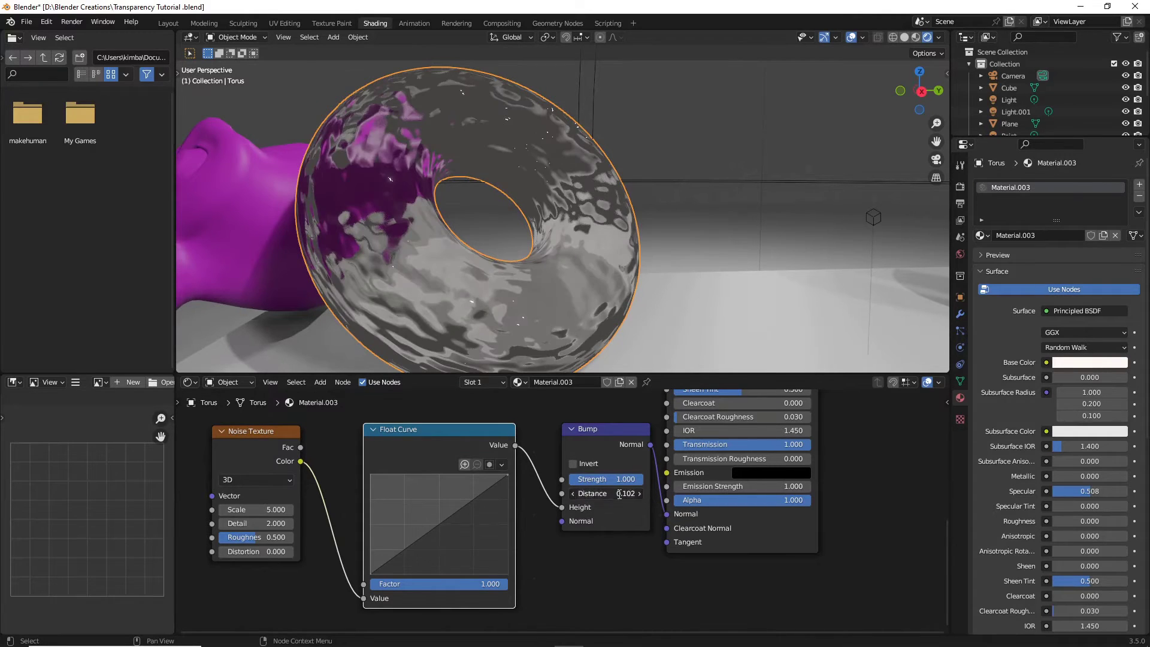
type(".02")
key("Return")
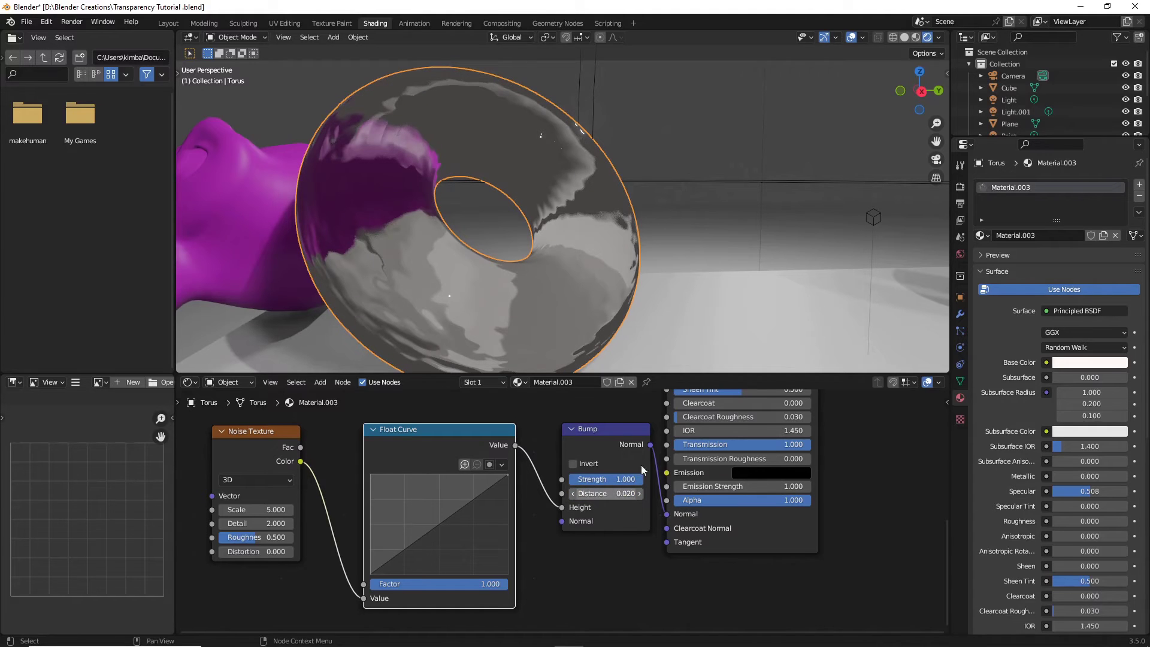
middle_click_drag(731, 106, 547, 218)
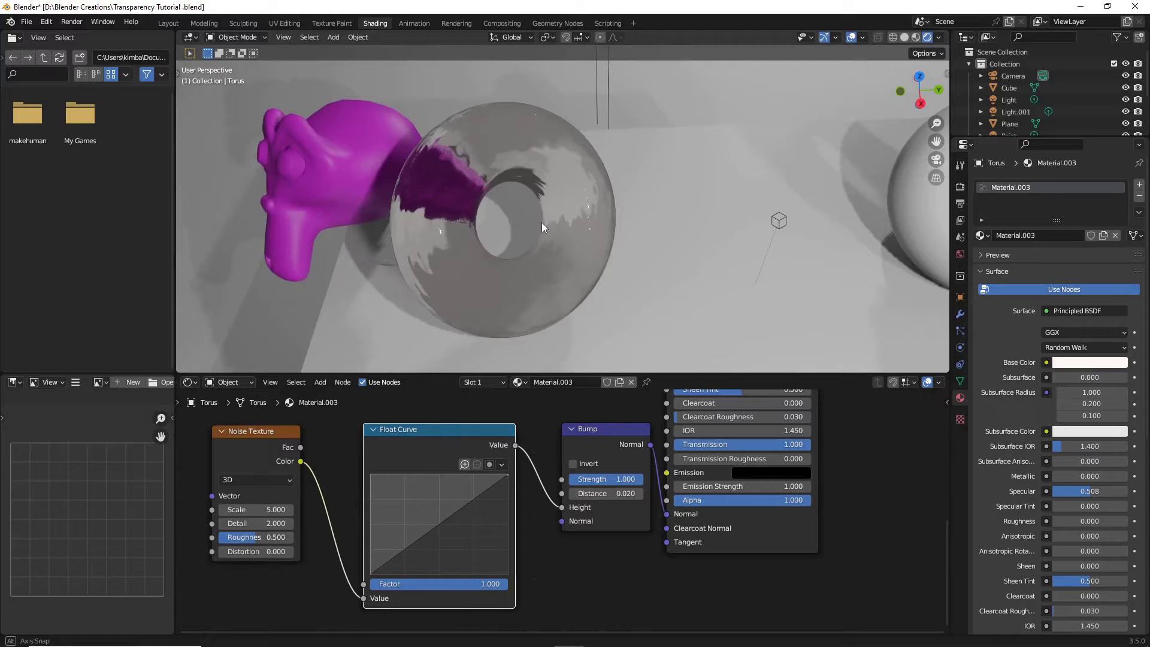
middle_click_drag(606, 270, 559, 239)
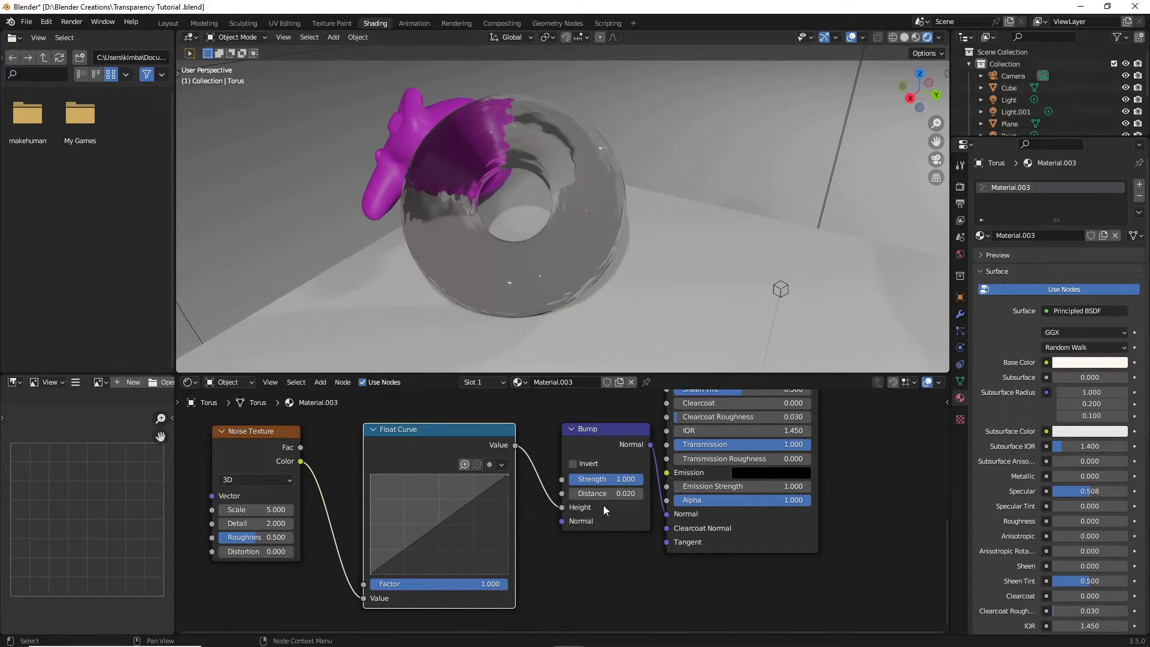
- Add a point to the Float Curve at about 0.48, 0.57 to bow the curve slightly upward
middle_click_drag(552, 341, 537, 298)
middle_click_drag(334, 507, 527, 477)
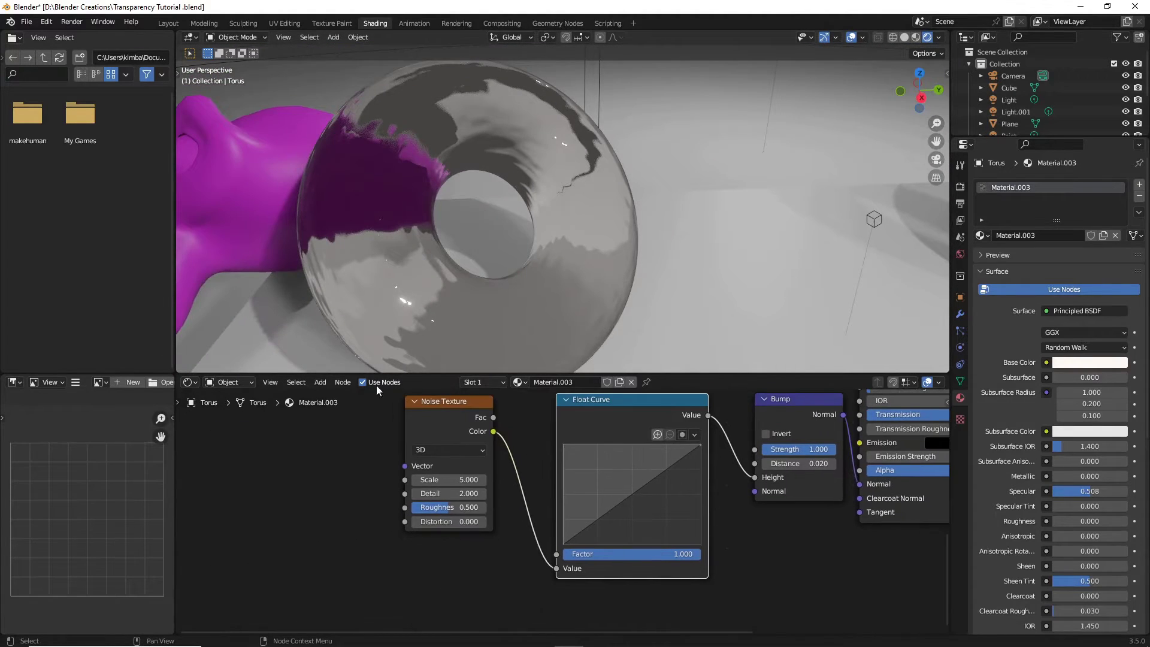
mouse_move(638, 488)
left_mouse_down()
mouse_move(606, 452)
mouse_move(651, 497)
mouse_move(618, 479)
mouse_move(631, 488)
left_mouse_up()
- Try a Noise Texture Scale of 360 on the torus, check the surface, and undo the change
left_click_drag(449, 480, 923, 480)
middle_click_drag(419, 240, 454, 195)
scroll(405, 222, "down", 3)
scroll(488, 274, "up", 2)
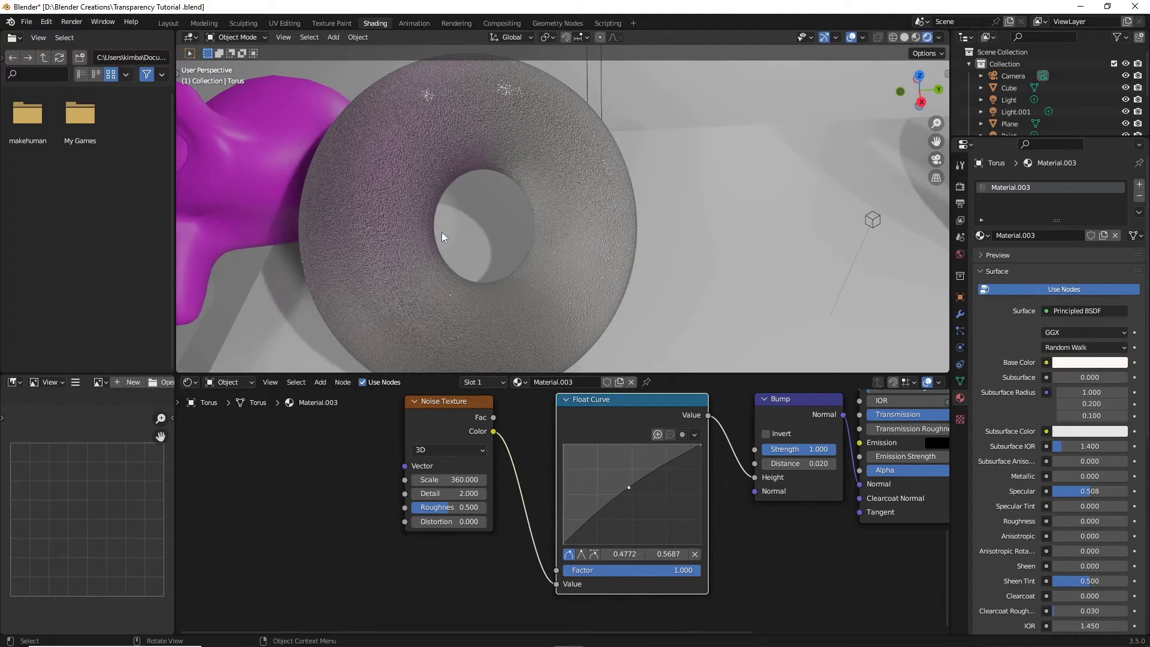
key("ctrl+z")
- Select the opaque second torus and create a new material for it
middle_click_drag(434, 243, 629, 216)
left_click(621, 131)
scroll(629, 216, "down", 3)
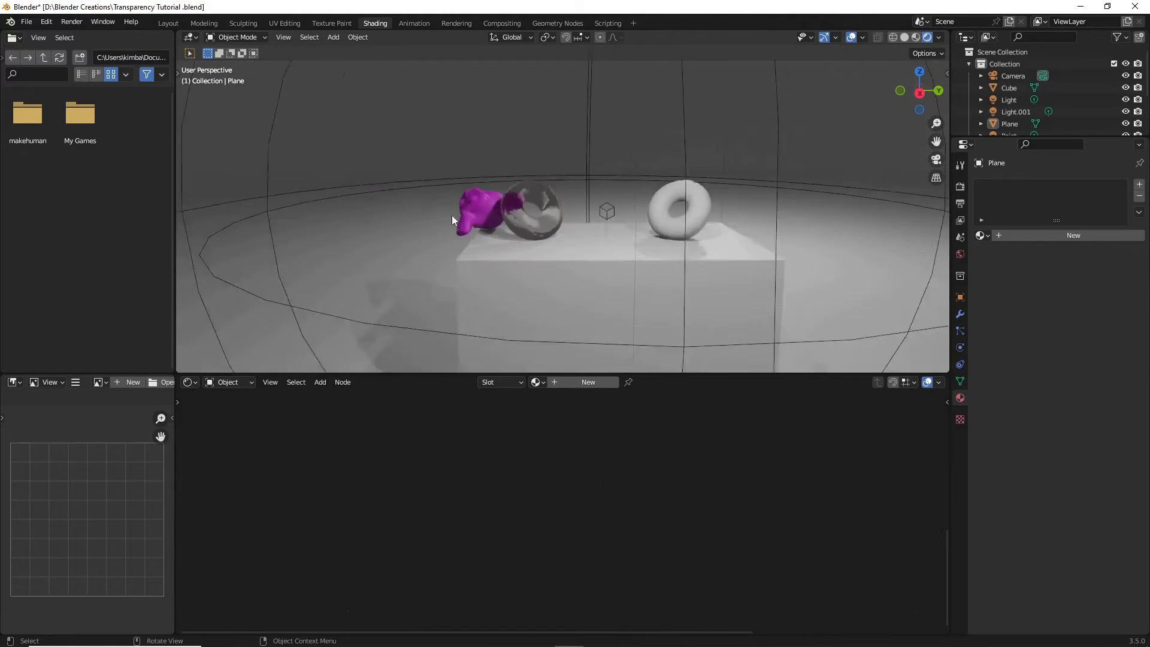
scroll(634, 224, "up", 2)
left_click_drag(932, 144, 482, 213)
scroll(482, 213, "up", 2)
left_click(599, 258)
middle_click_drag(599, 258, 559, 383)
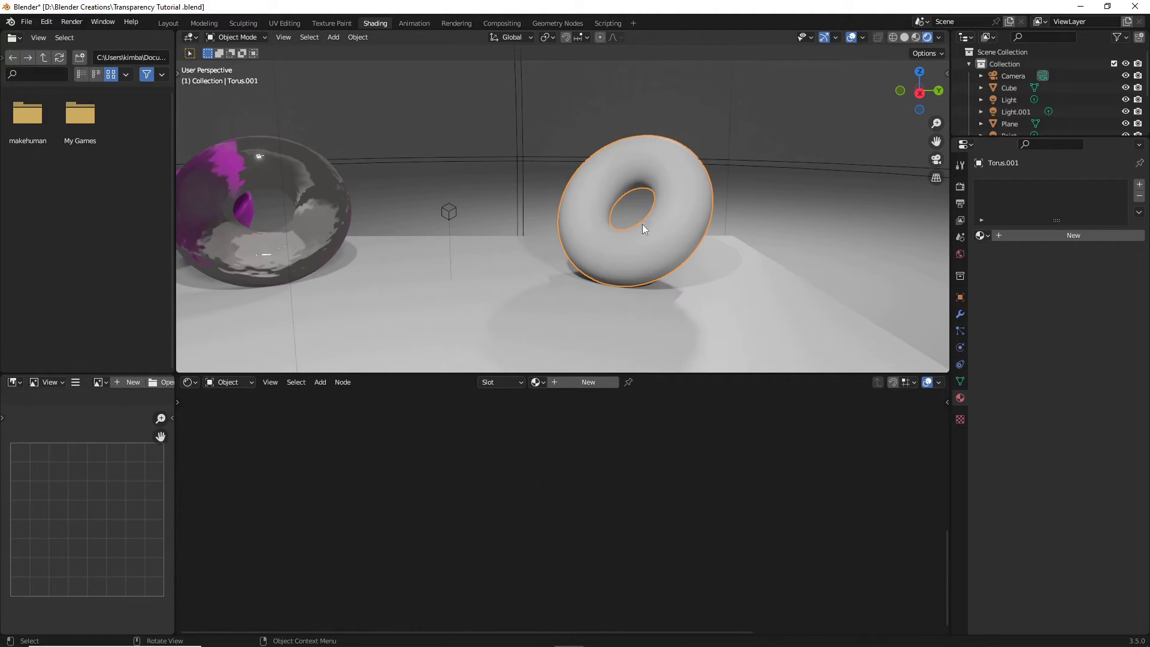
left_click(555, 385)
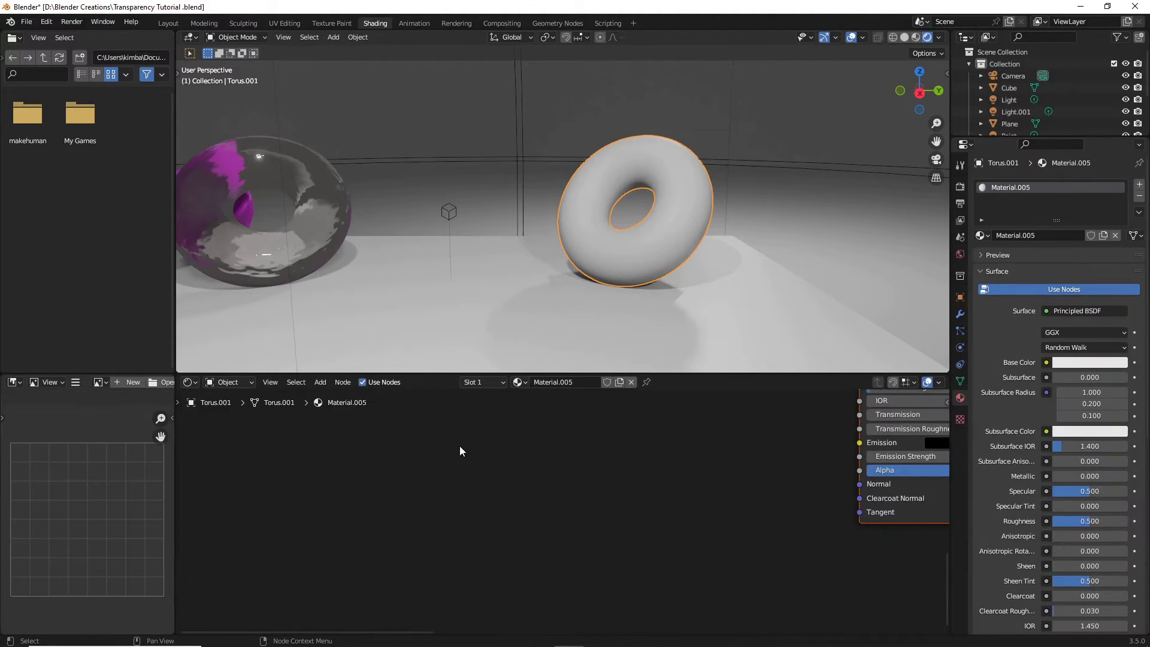
scroll(624, 484, "down", 5)
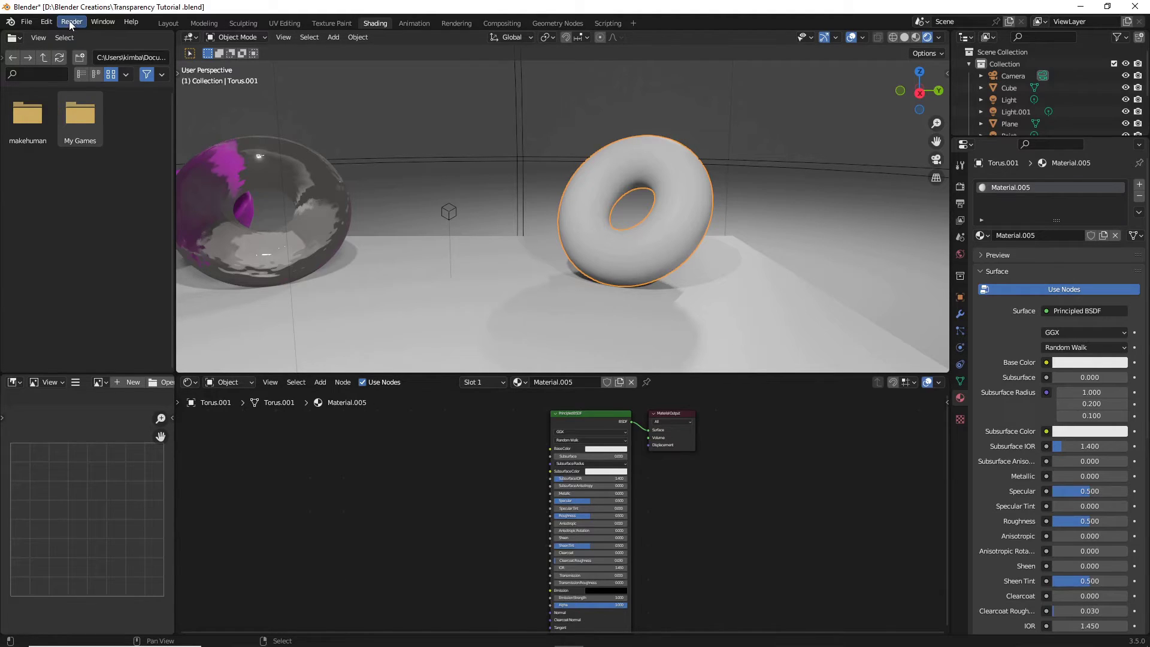
- Search the add-ons in the preferences for "nod" to check whether Node Wrangler is enabled
left_click(46, 21)
left_click(88, 188)
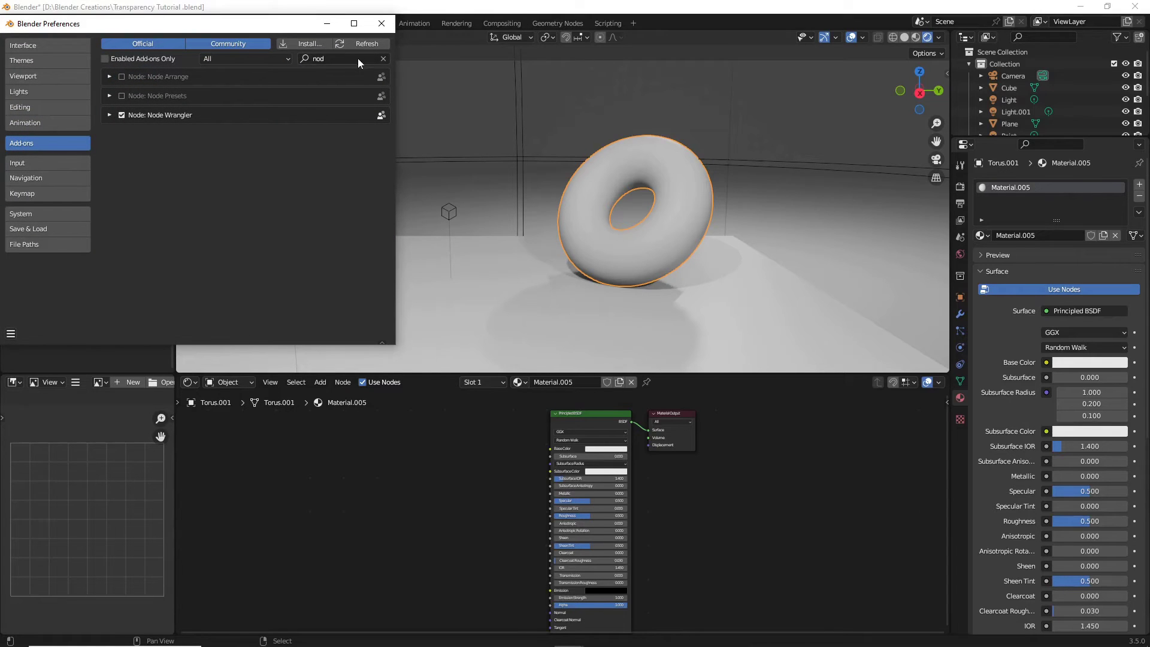
type("nod")
left_click(382, 24)
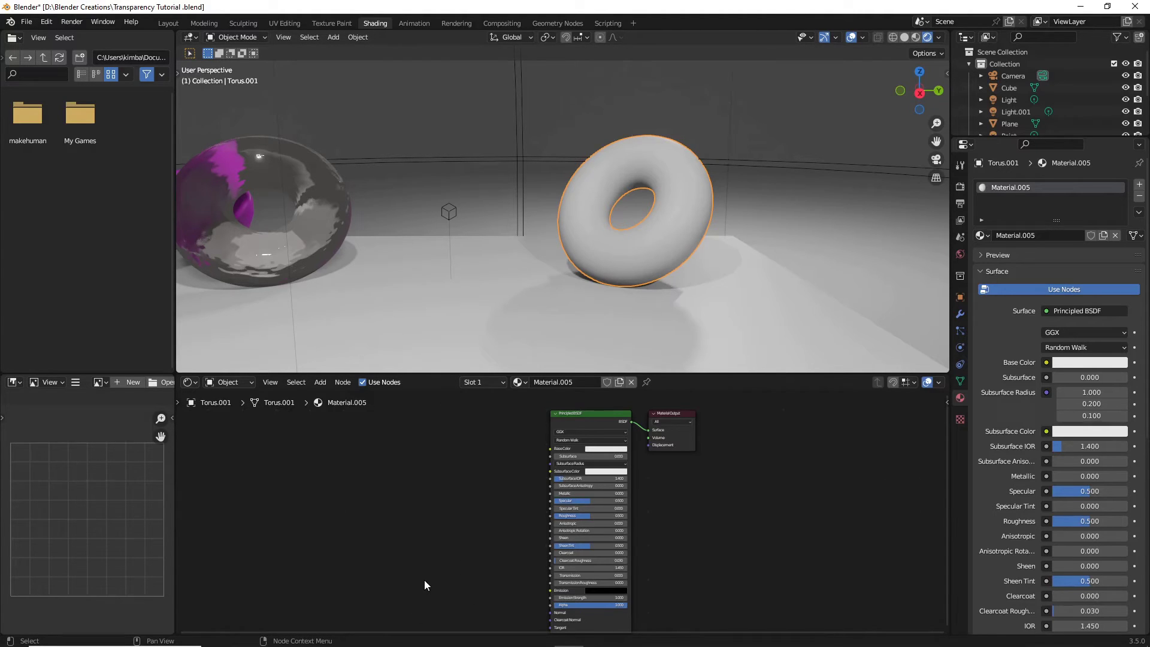
- Switch to the ambientCG site in the browser and look through its full asset list for a tile texture
key("alt+Tab")
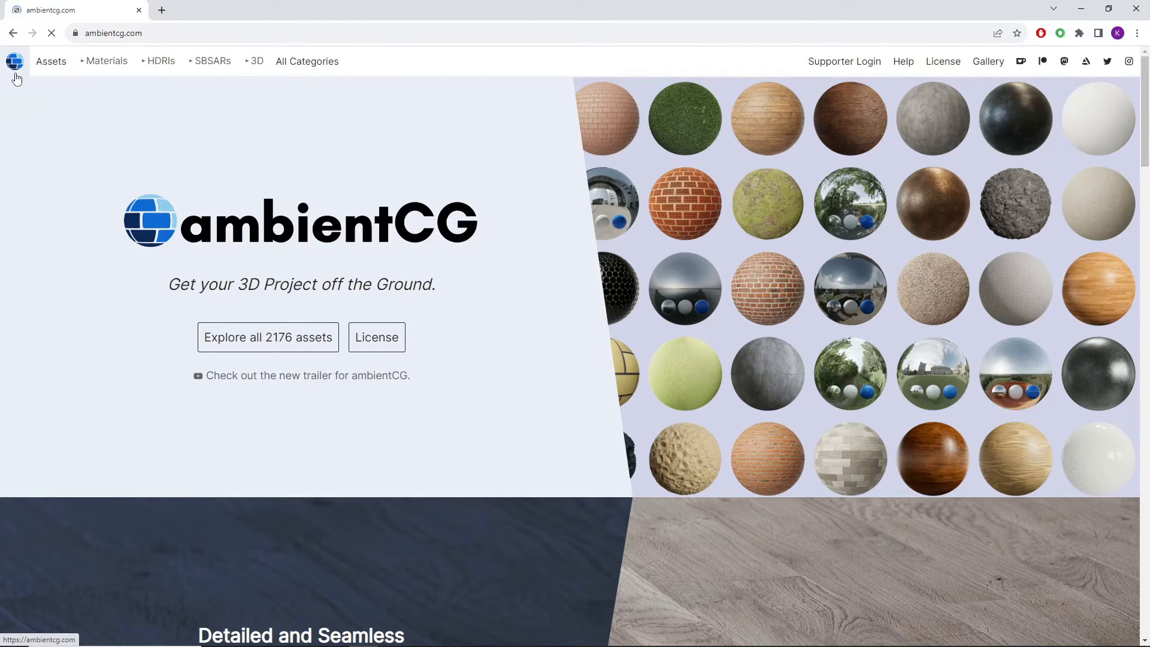
left_click(257, 340)
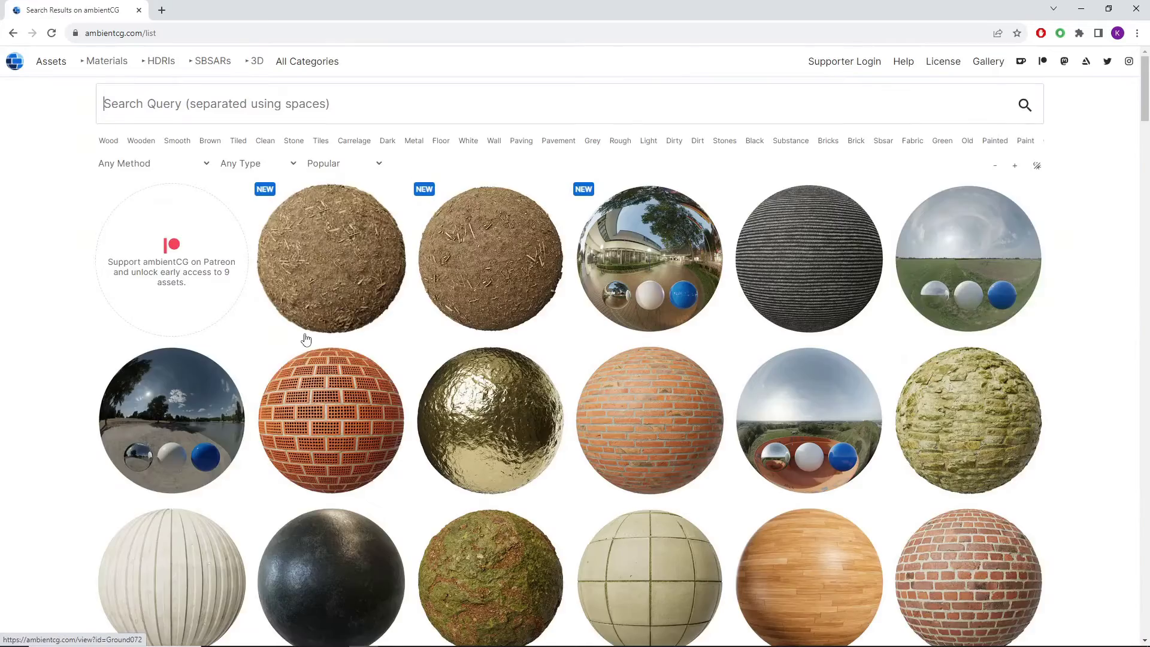
scroll(367, 337, "down", 6)
scroll(367, 334, "down", 4)
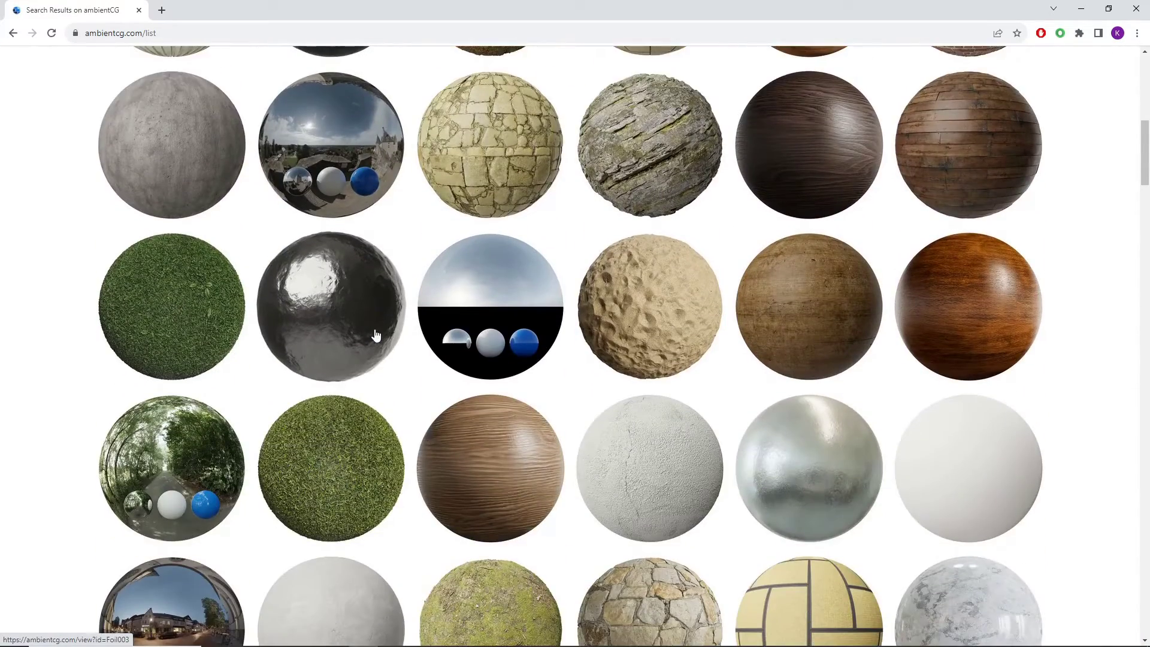
scroll(400, 338, "down", 3)
scroll(411, 329, "down", 5)
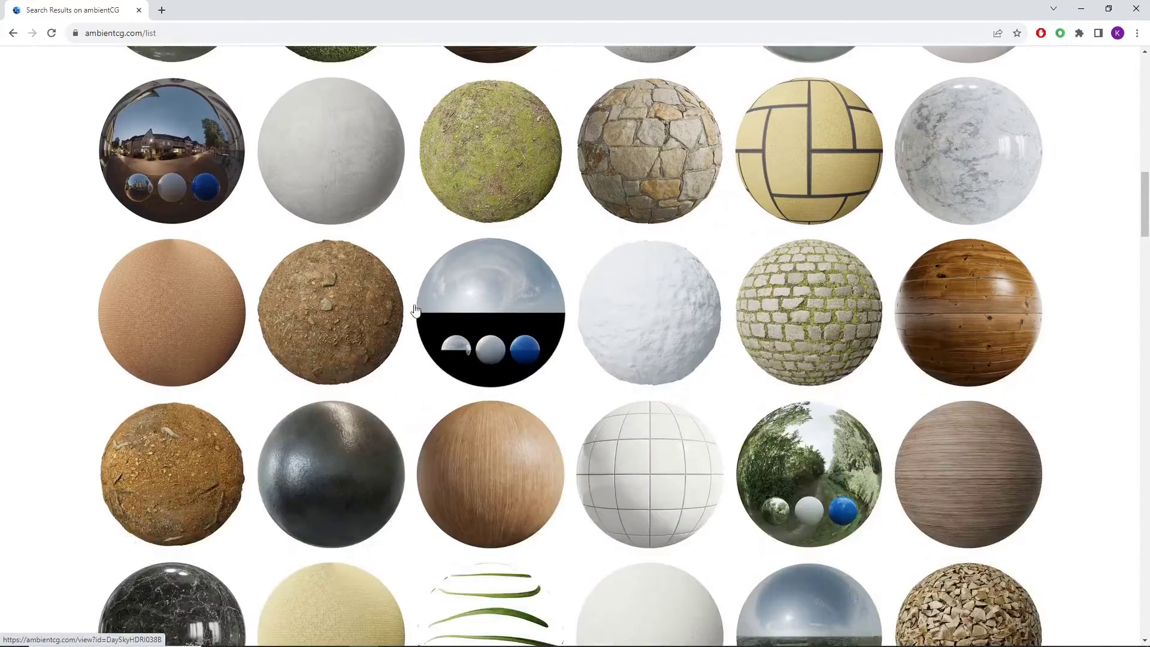
scroll(468, 324, "down", 5)
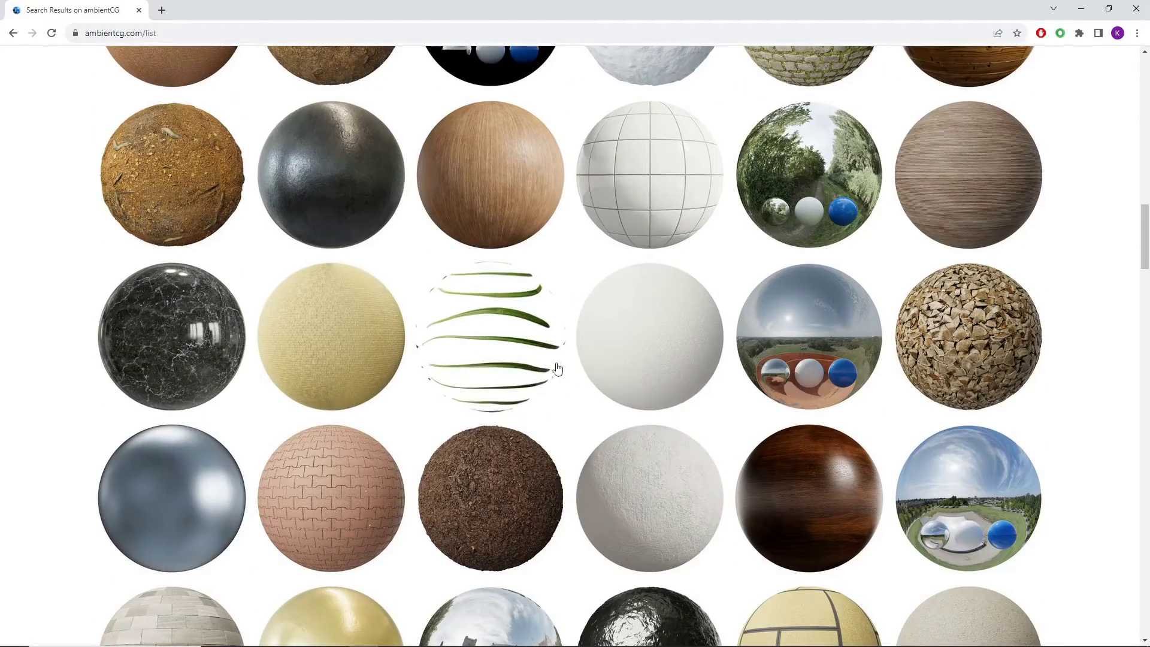
scroll(575, 350, "down", 3)
scroll(574, 347, "down", 5)
scroll(574, 347, "down", 3)
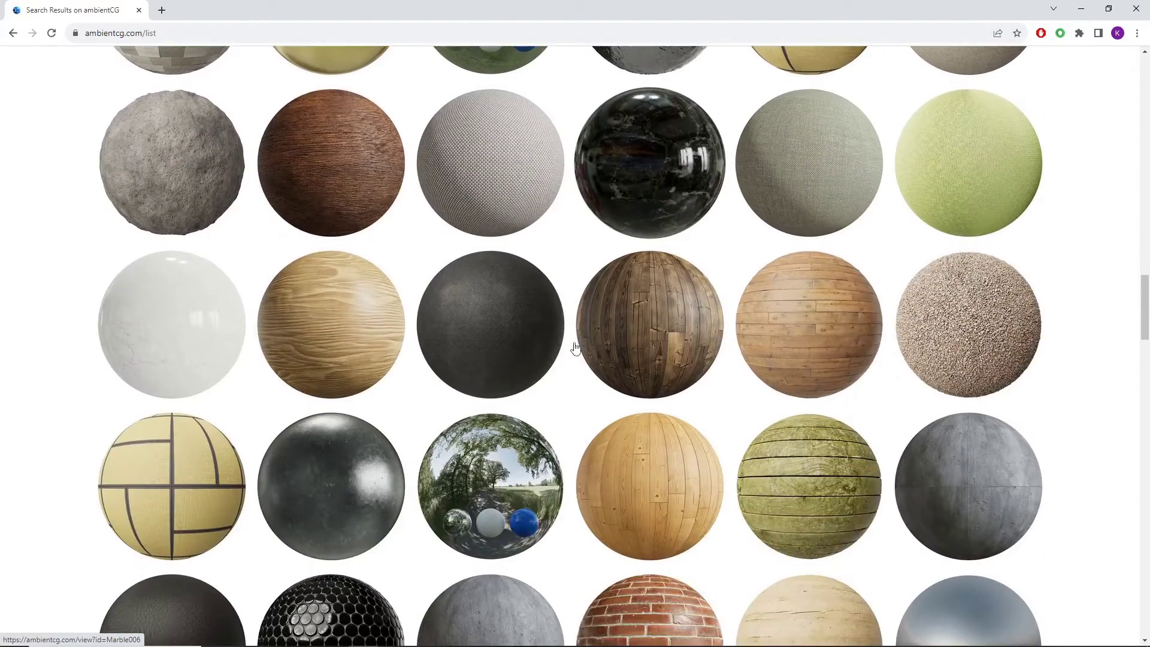
scroll(570, 347, "down", 5)
scroll(570, 346, "down", 4)
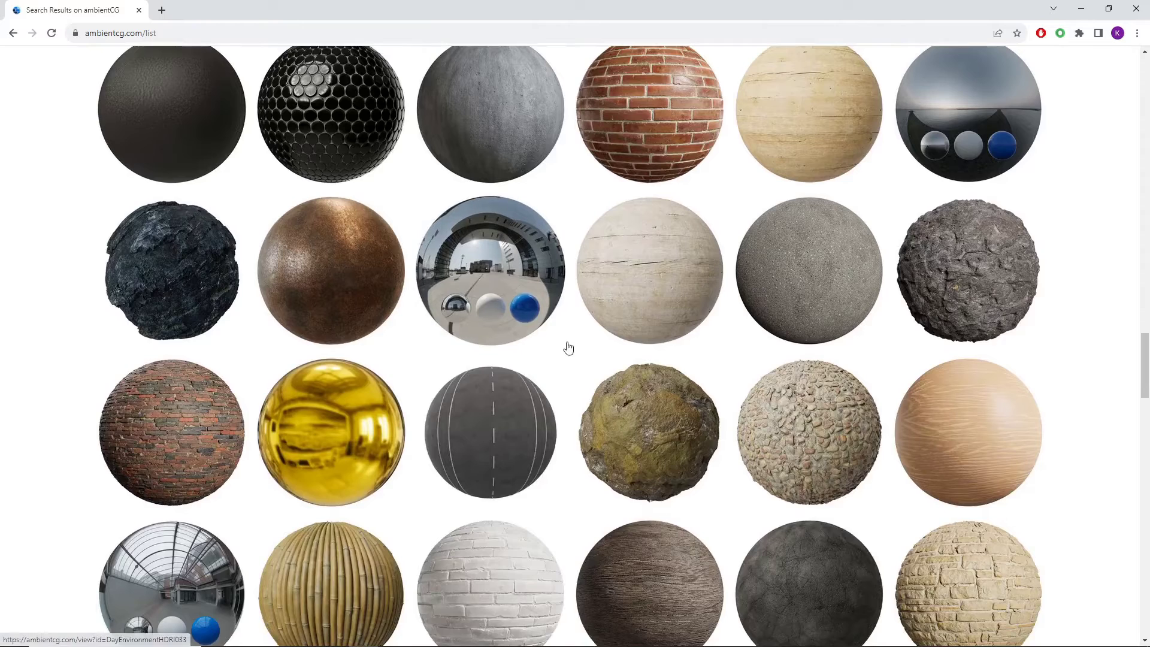
scroll(565, 347, "up", 4)
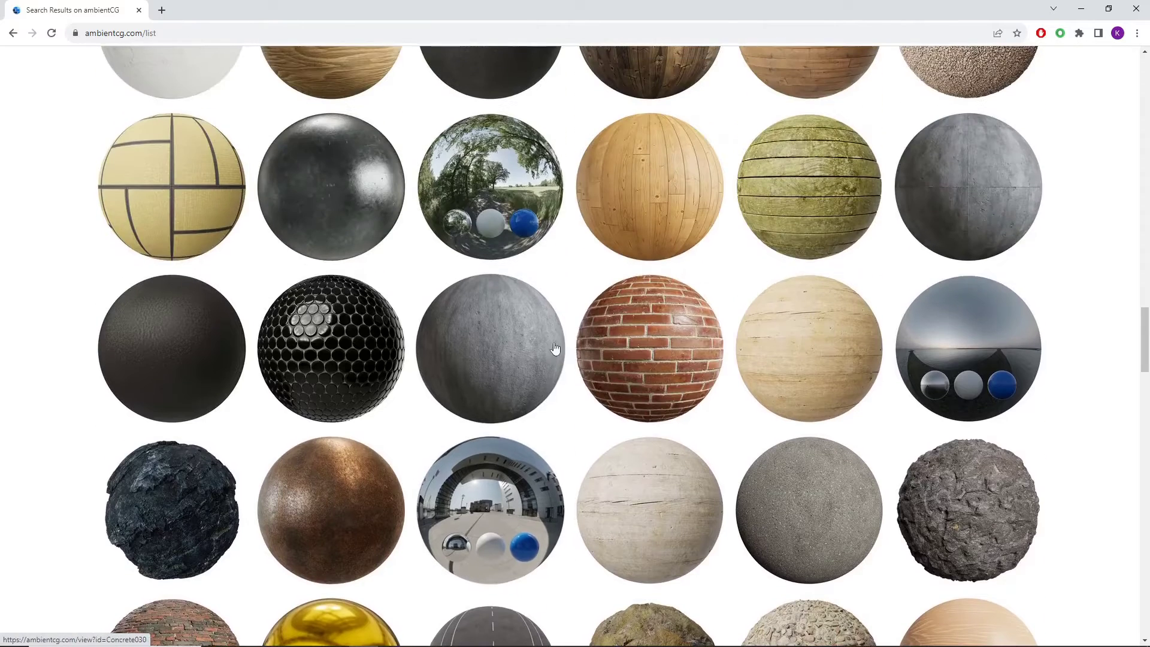
- Open the glossy black Tiles 129 B material and download its 2K-JPG.zip texture set
left_click(372, 367)
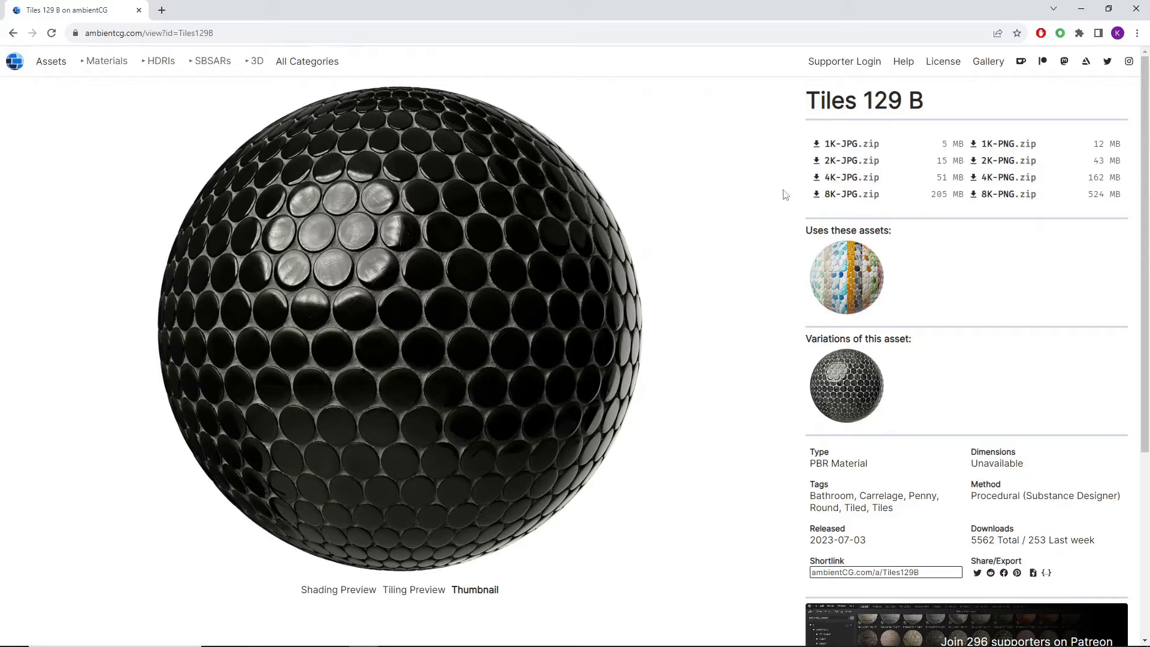
left_click(831, 164)
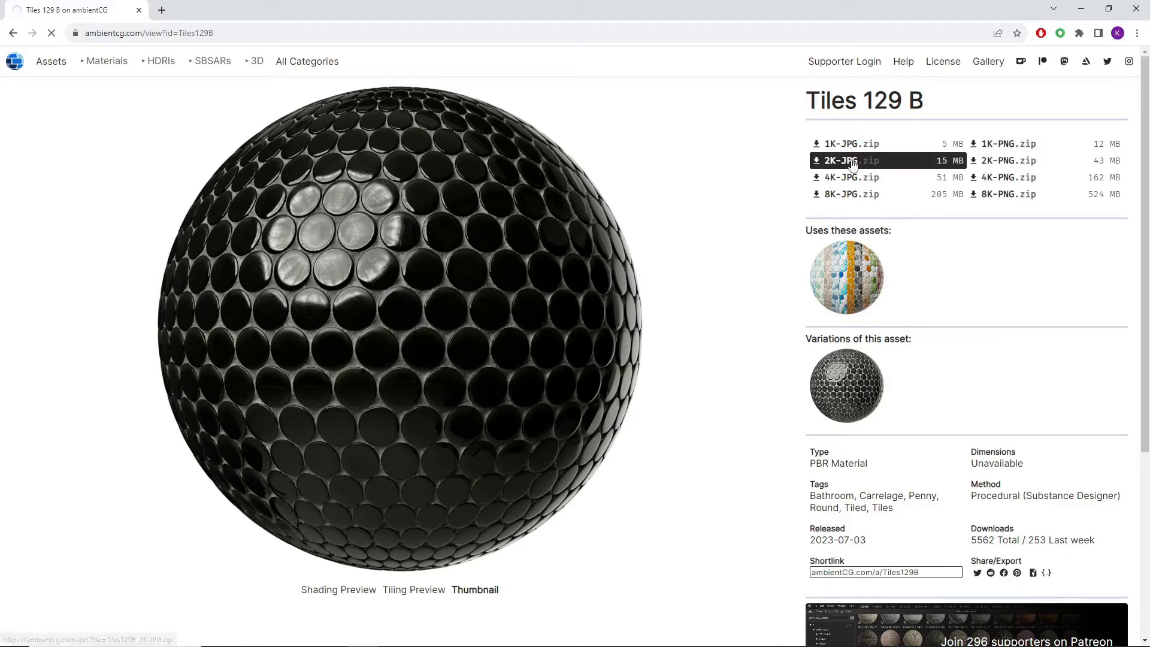
mouse_move(853, 163)
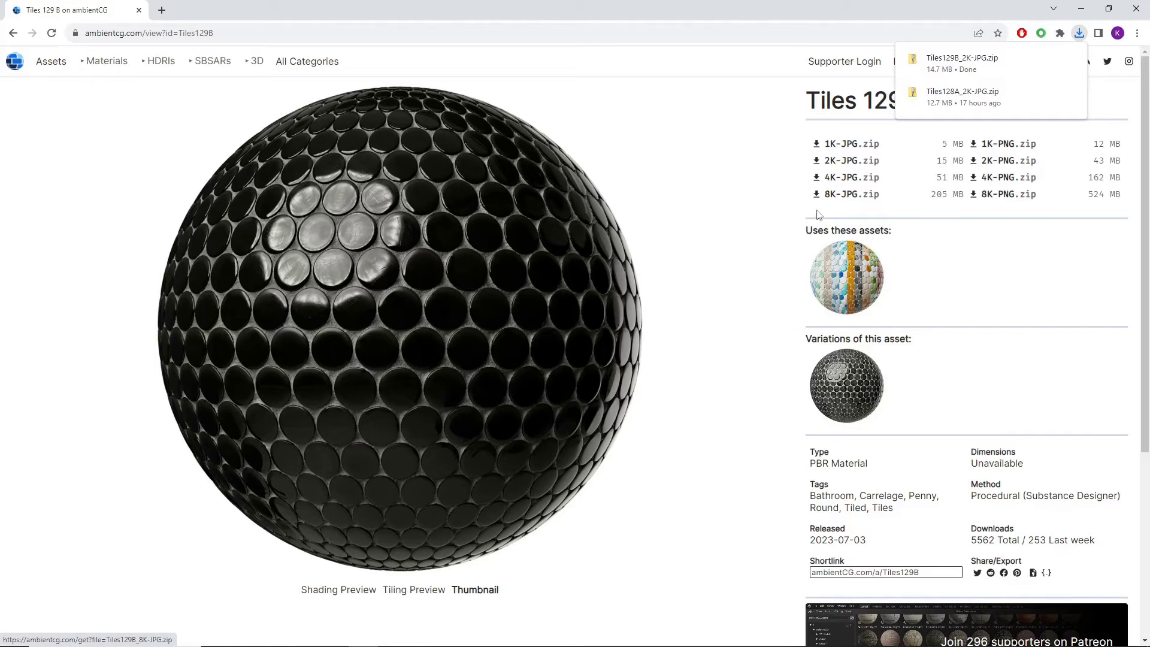
mouse_move(871, 201)
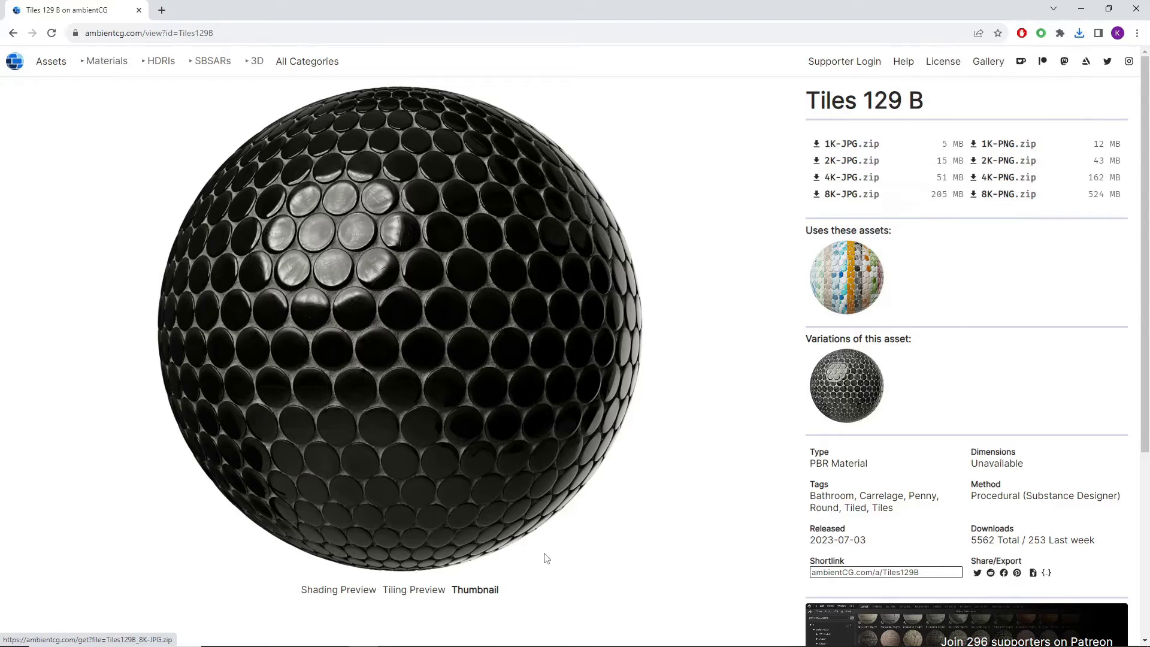
- Extract the Tiles129B_2K-JPG archive from the Downloads folder into D:\Blender Tectures
left_click(451, 635)
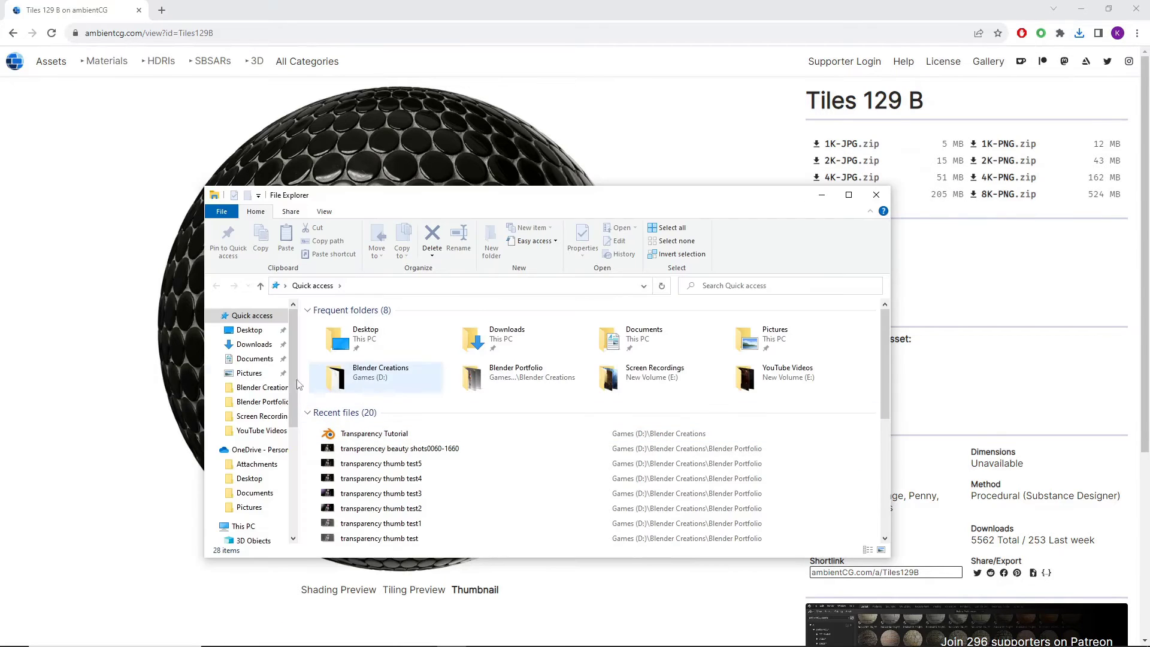
left_click(255, 345)
right_click(344, 348)
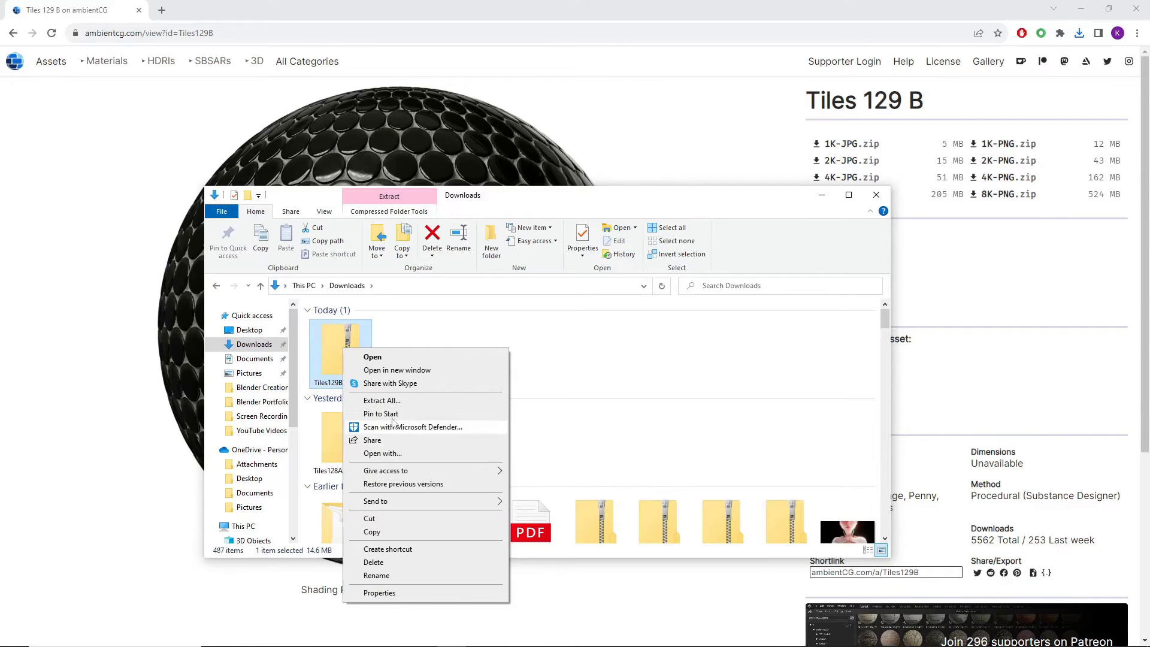
left_click(384, 401)
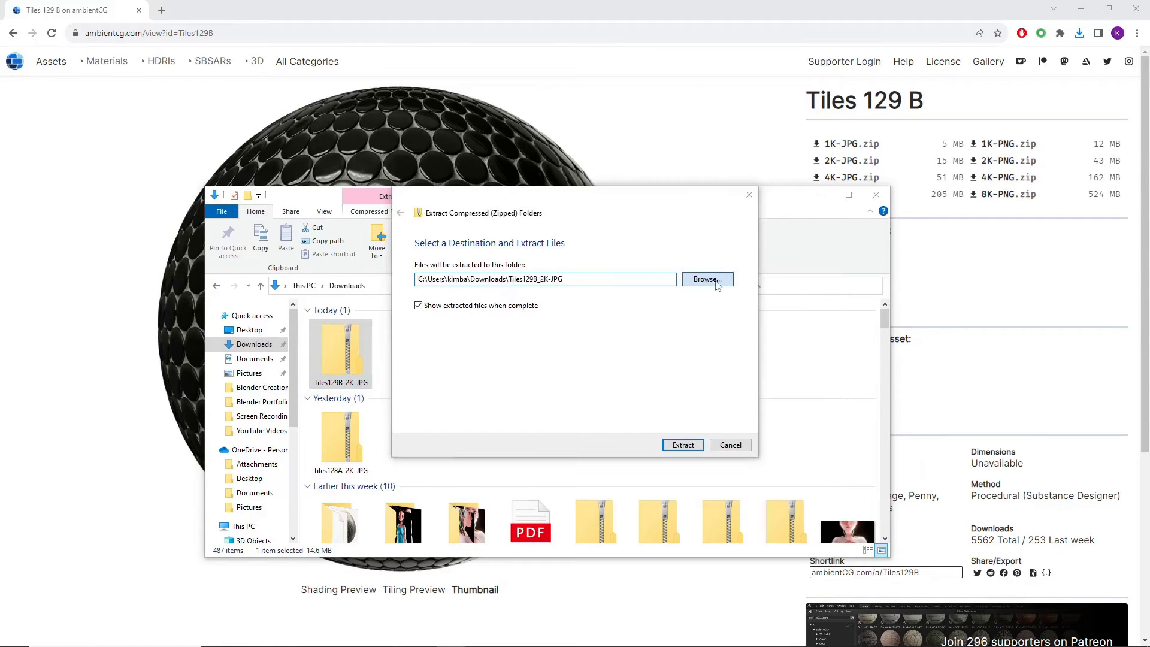
left_click(708, 280)
scroll(445, 411, "down", 2)
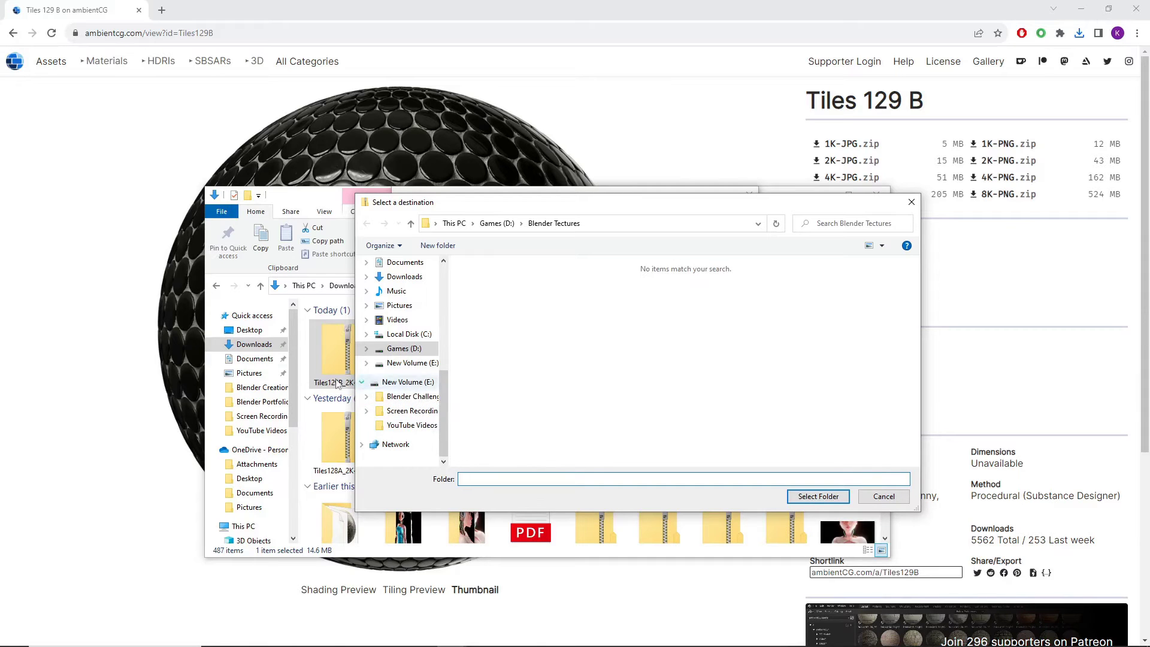
left_click(403, 350)
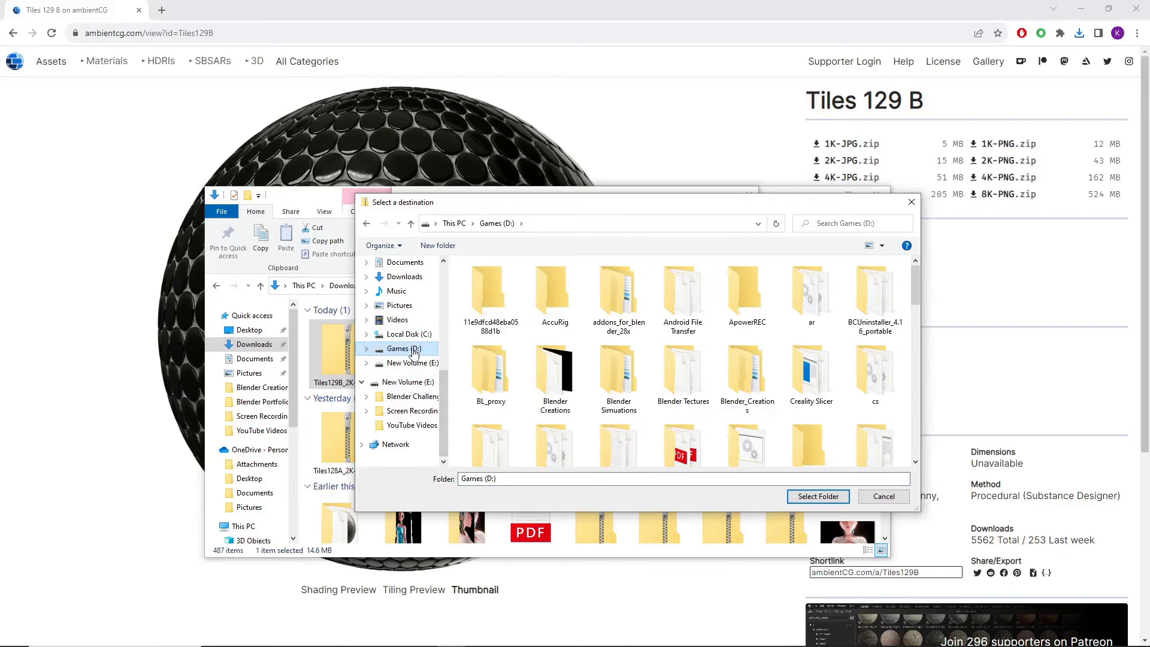
left_click(683, 373)
left_click(818, 497)
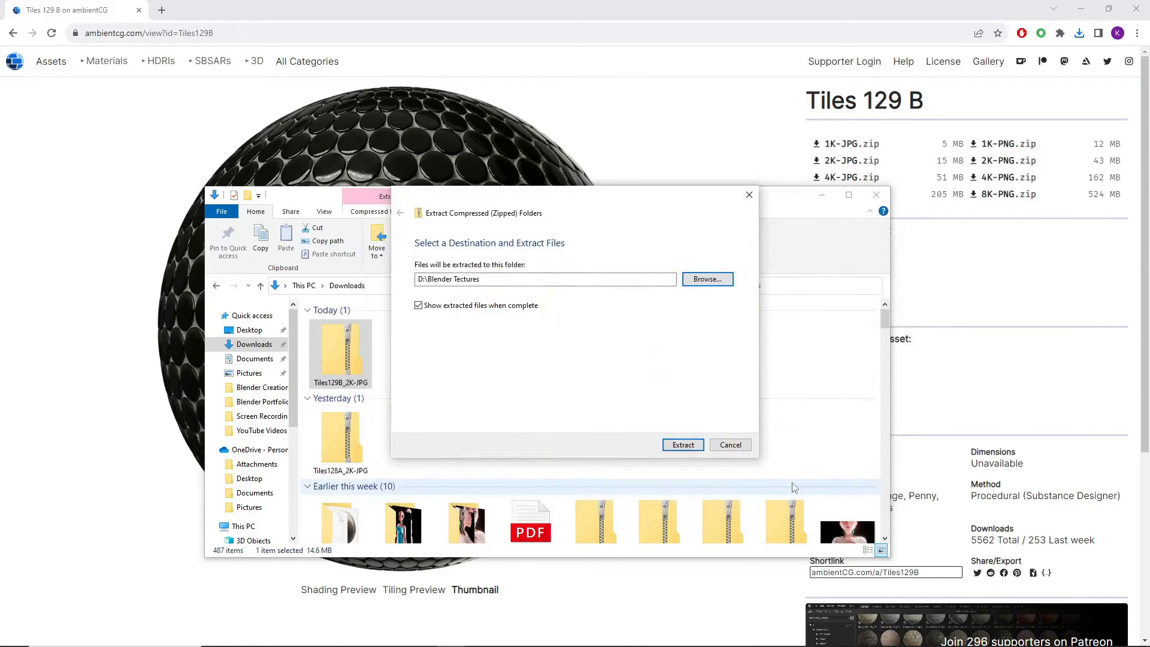
left_click(688, 446)
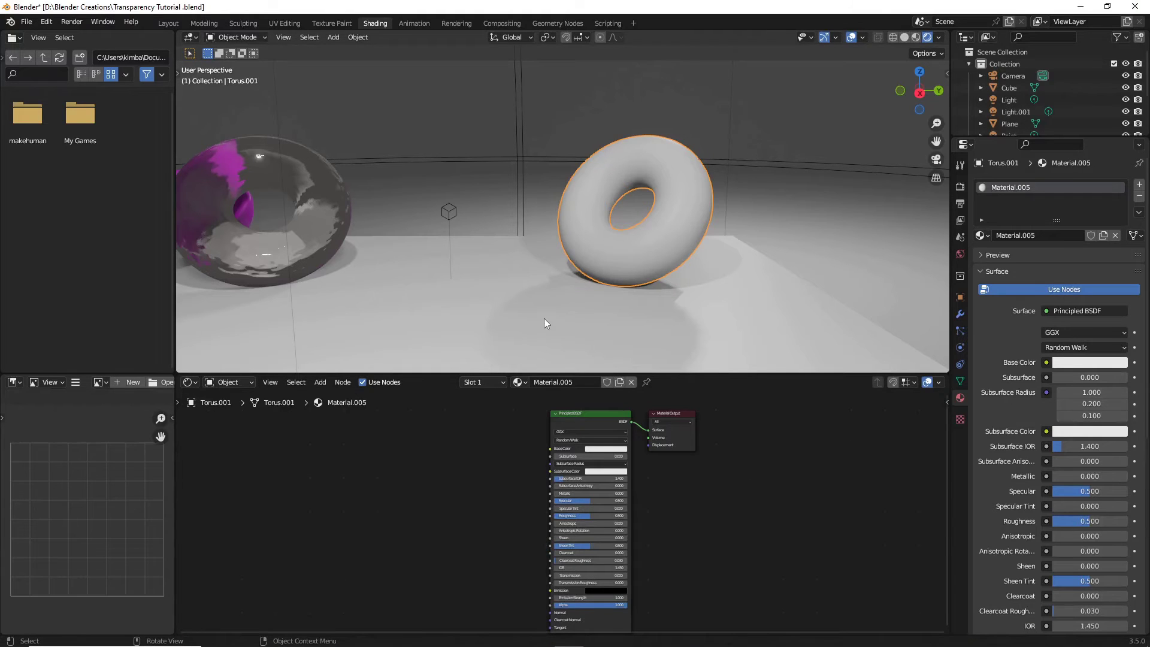
left_click(421, 143)
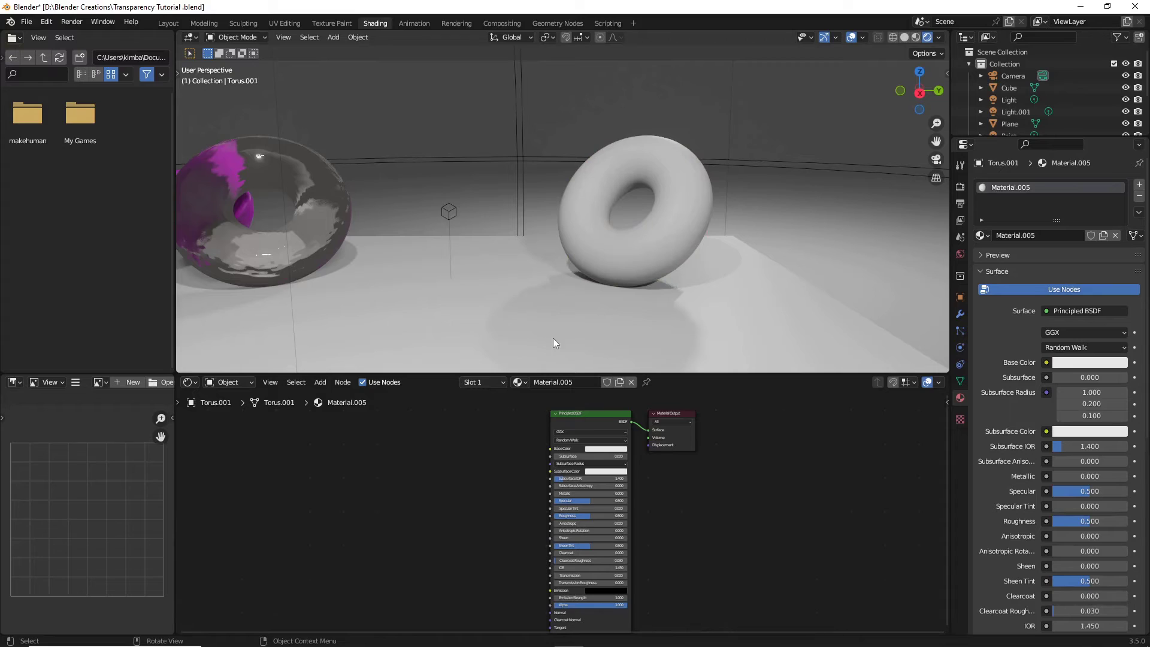
left_click(586, 181)
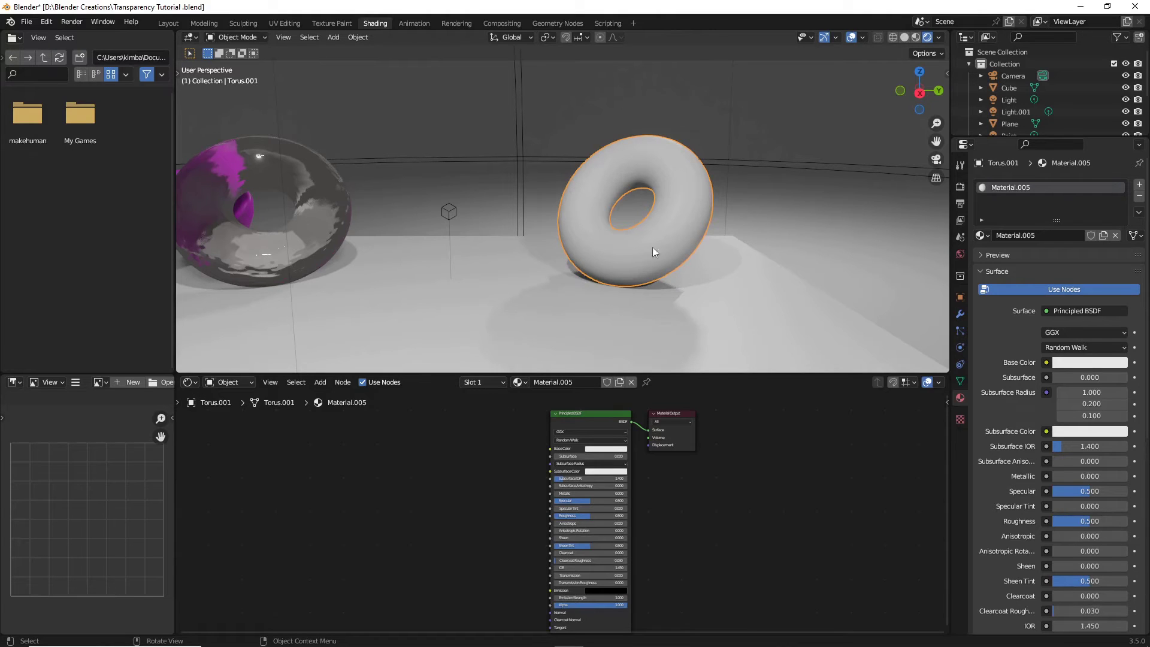
left_click(594, 127)
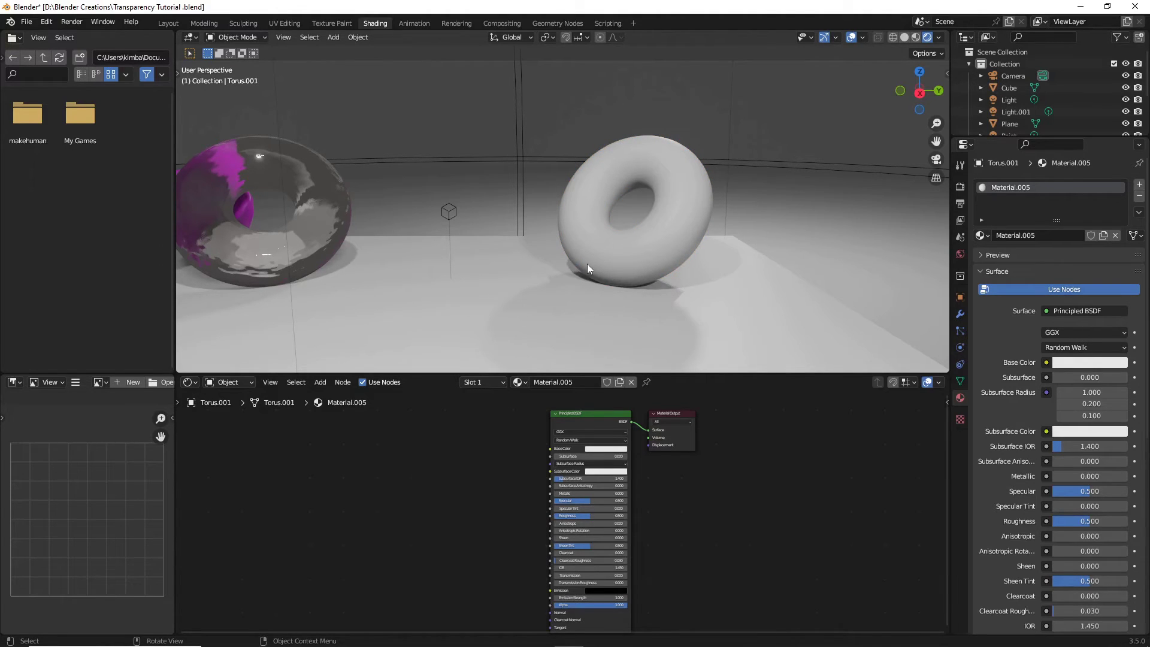
- Run Principled Texture Setup on the Principled BSDF node, loading Tiles129B.png, the Tiles129B_2K-JPG image maps and Tiles128A.png from D:\Blender Tectures
left_click(581, 416)
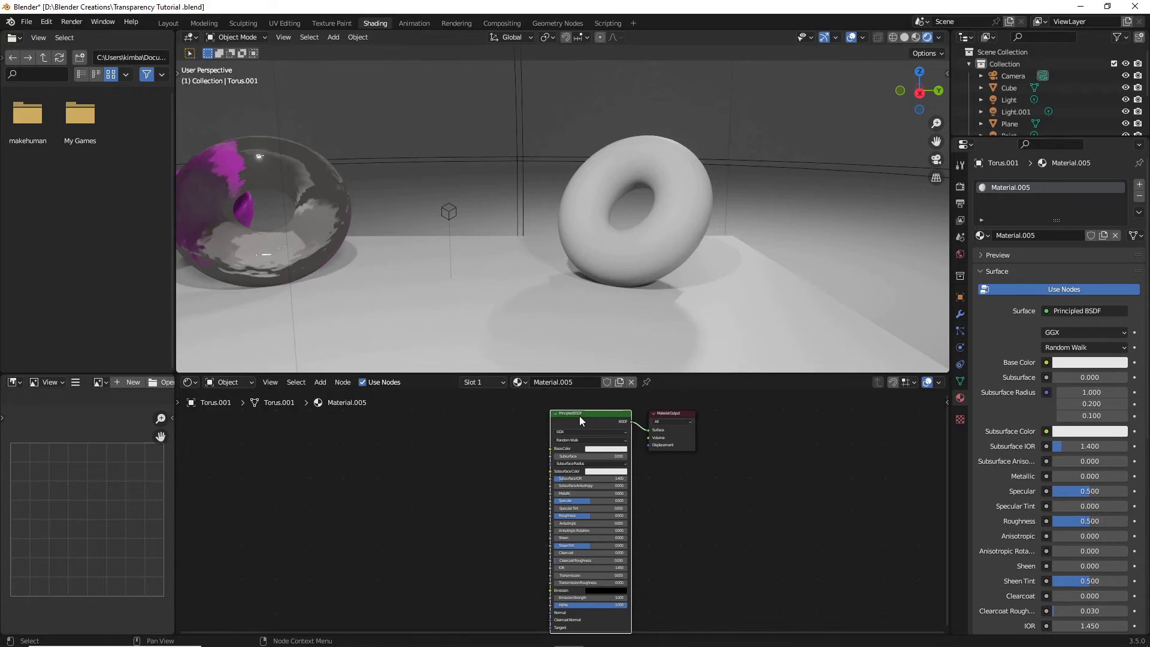
scroll(550, 440, "up", 2)
scroll(550, 440, "up", 2)
middle_click_drag(480, 431, 469, 459)
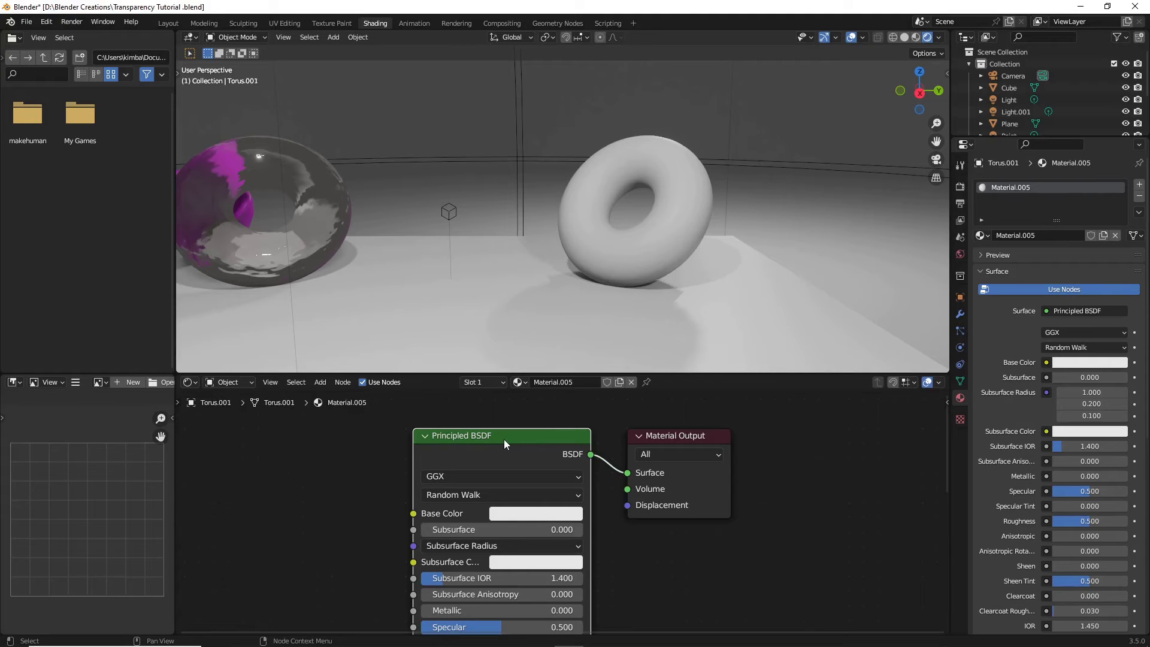
key("ctrl+shift+t")
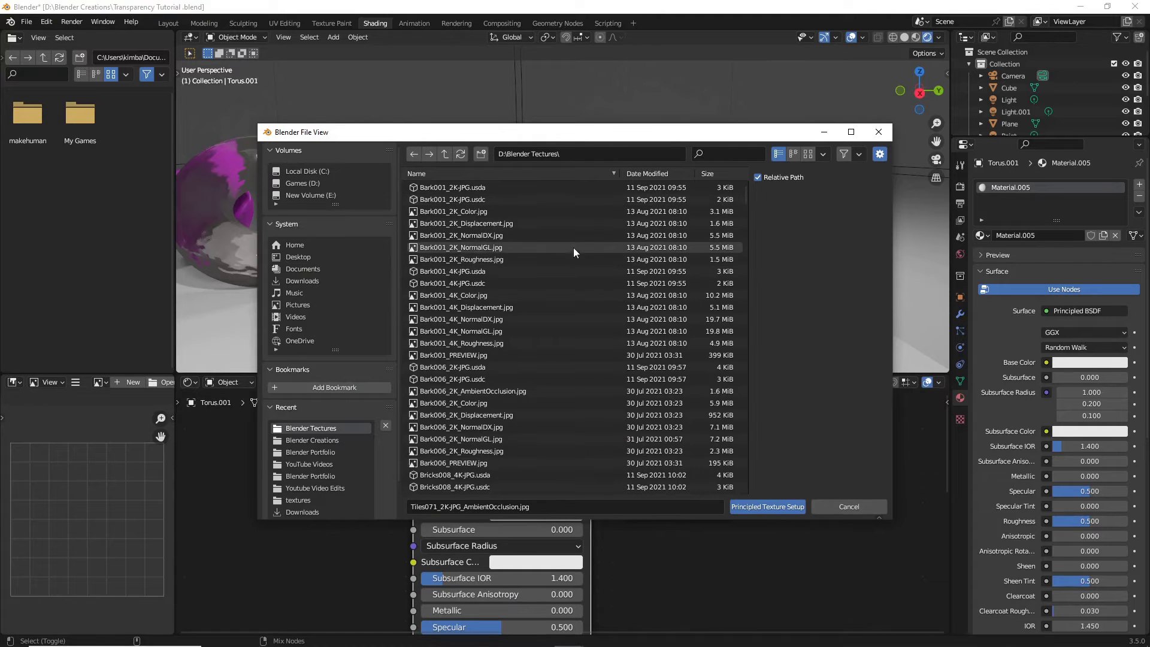
left_click(649, 173)
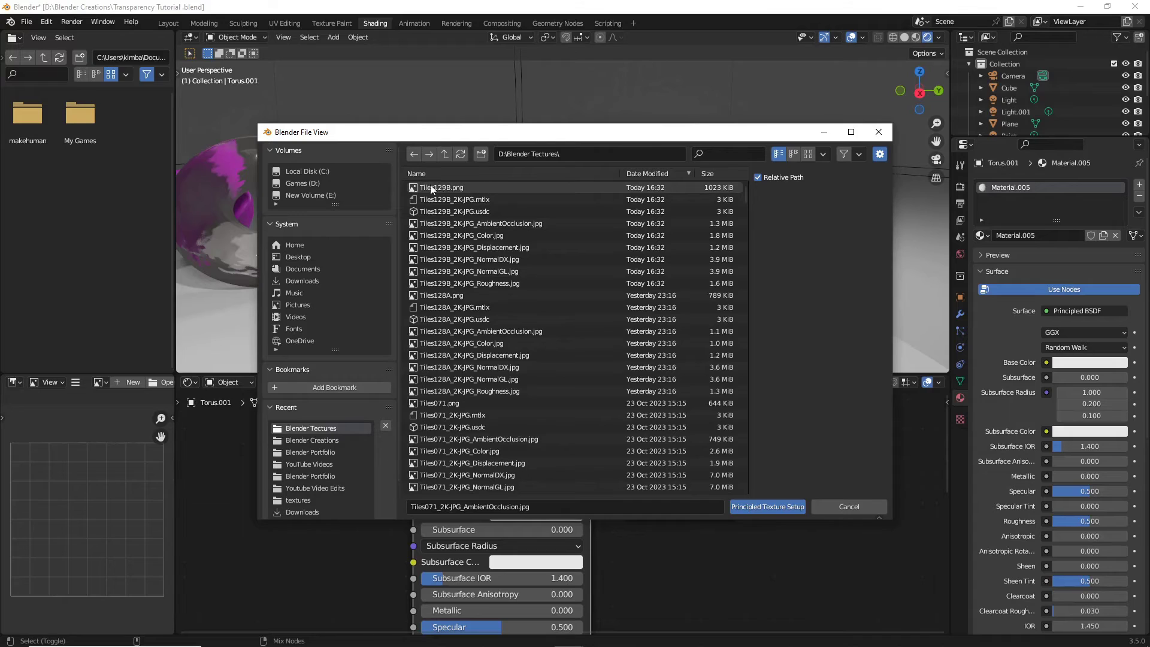
left_click(445, 189)
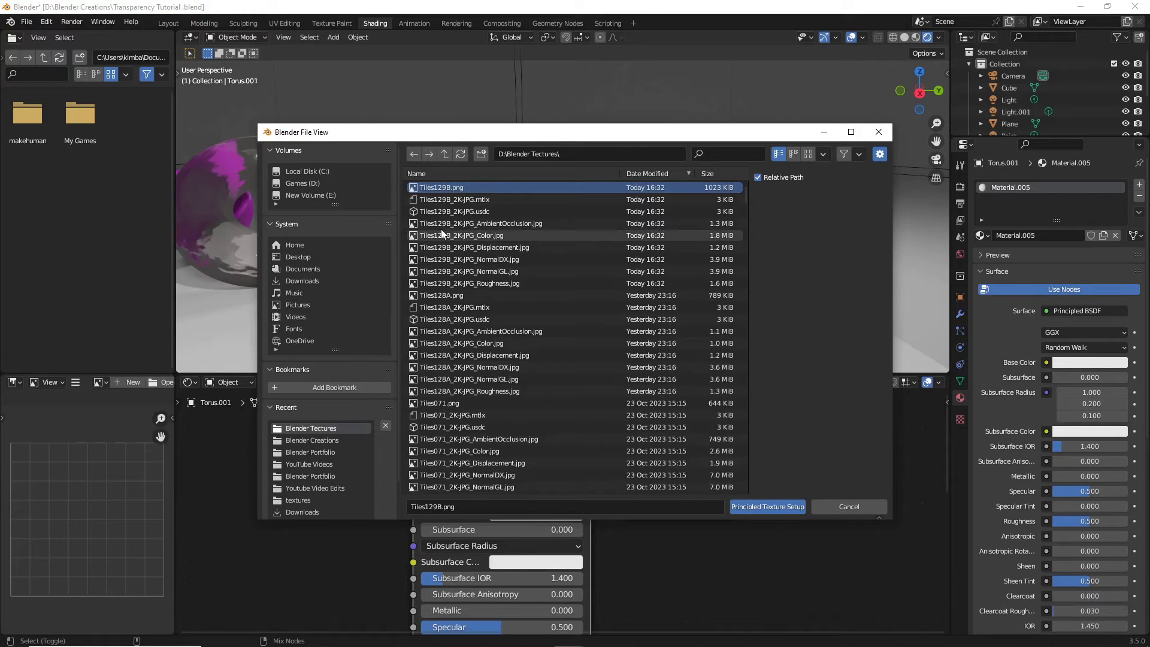
left_click(447, 224, "ctrl")
left_click(445, 296, "shift")
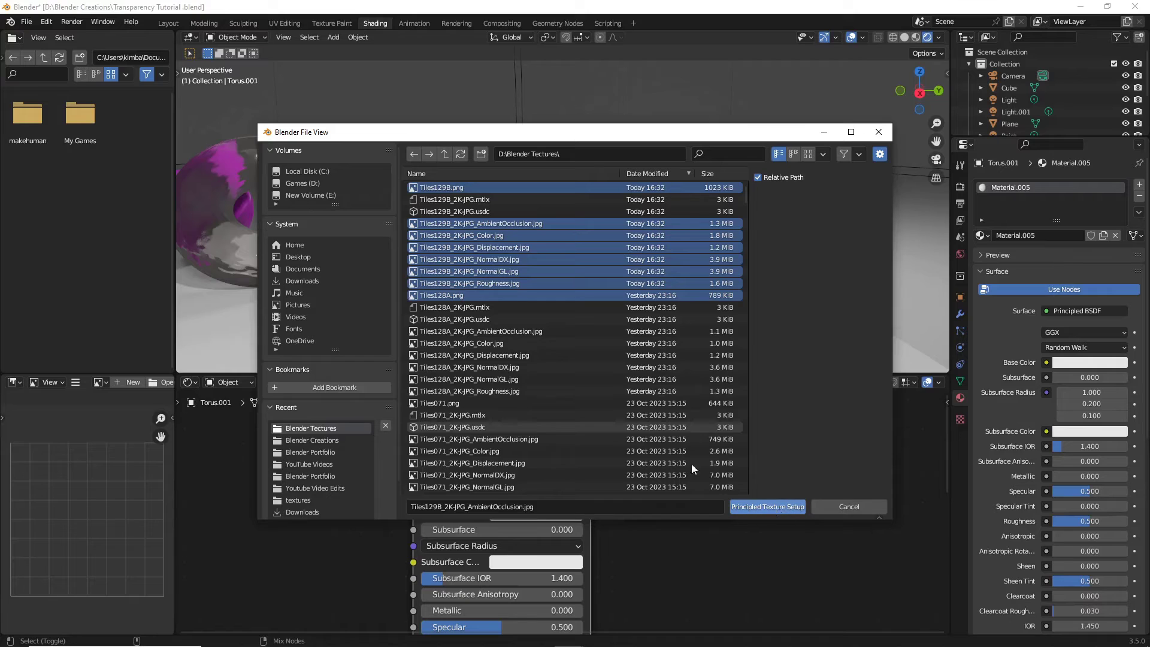
left_click(768, 507)
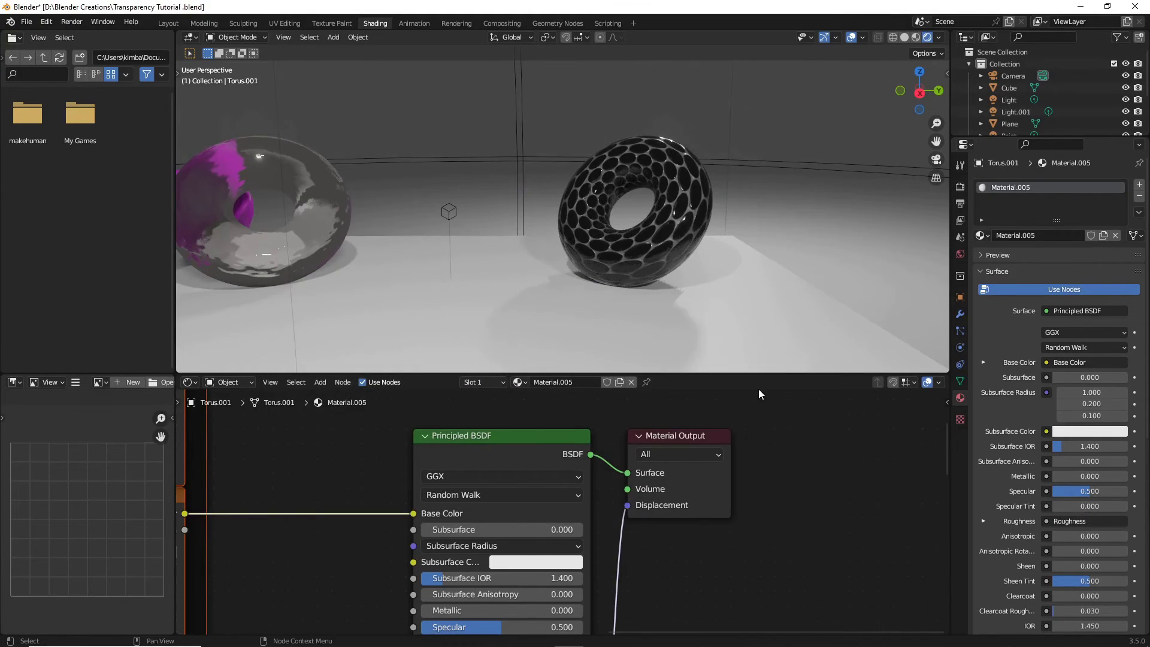
- Examine the tile texture on the second torus from several angles and distances
scroll(715, 325, "up", 5)
scroll(714, 325, "down", 5)
middle_click_drag(793, 333, 726, 318)
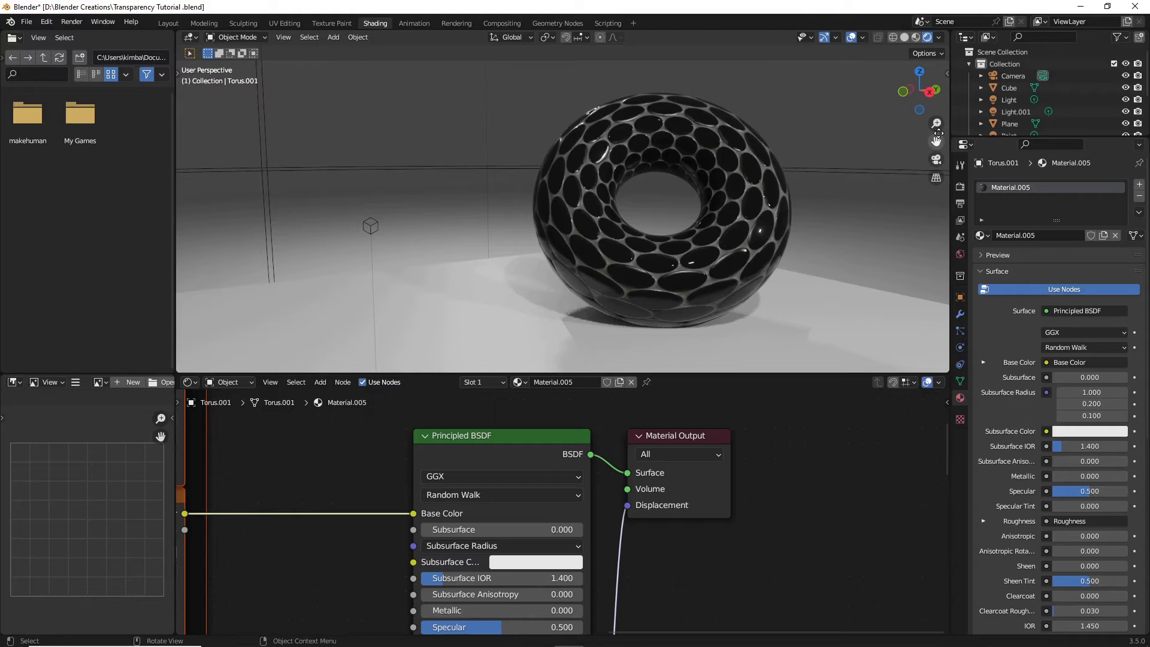
key("KP_Decimal")
middle_click_drag(779, 252, 663, 114)
scroll(788, 263, "down", 3)
left_click(704, 242)
left_click(652, 185)
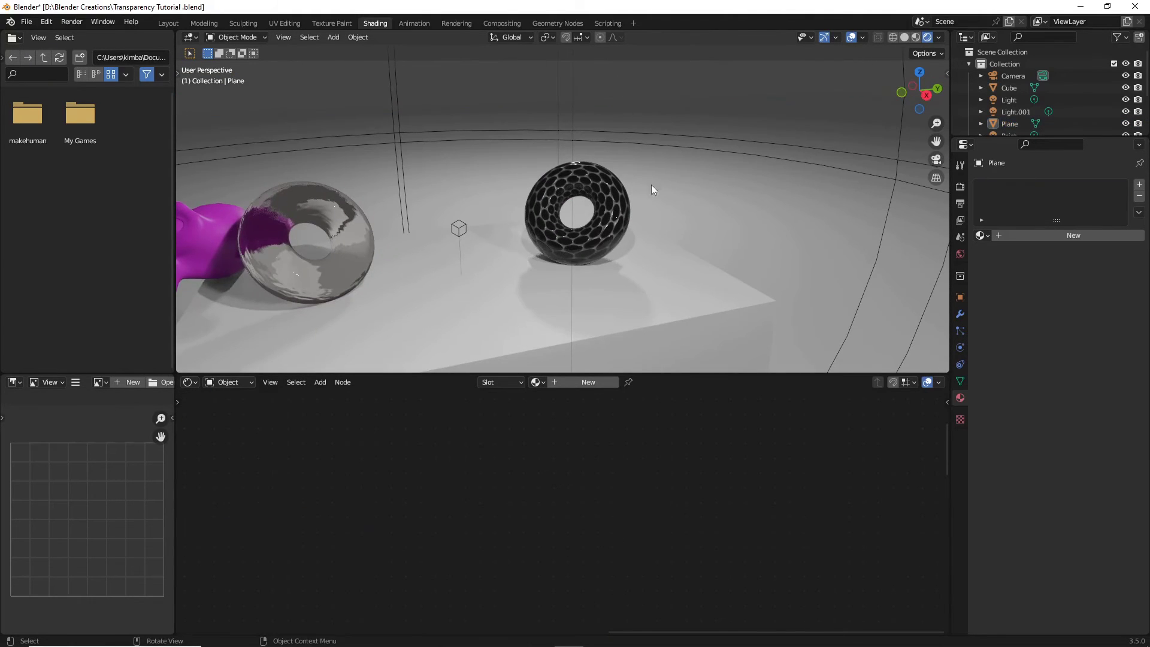
middle_click_drag(652, 185, 625, 267)
scroll(632, 276, "up", 6)
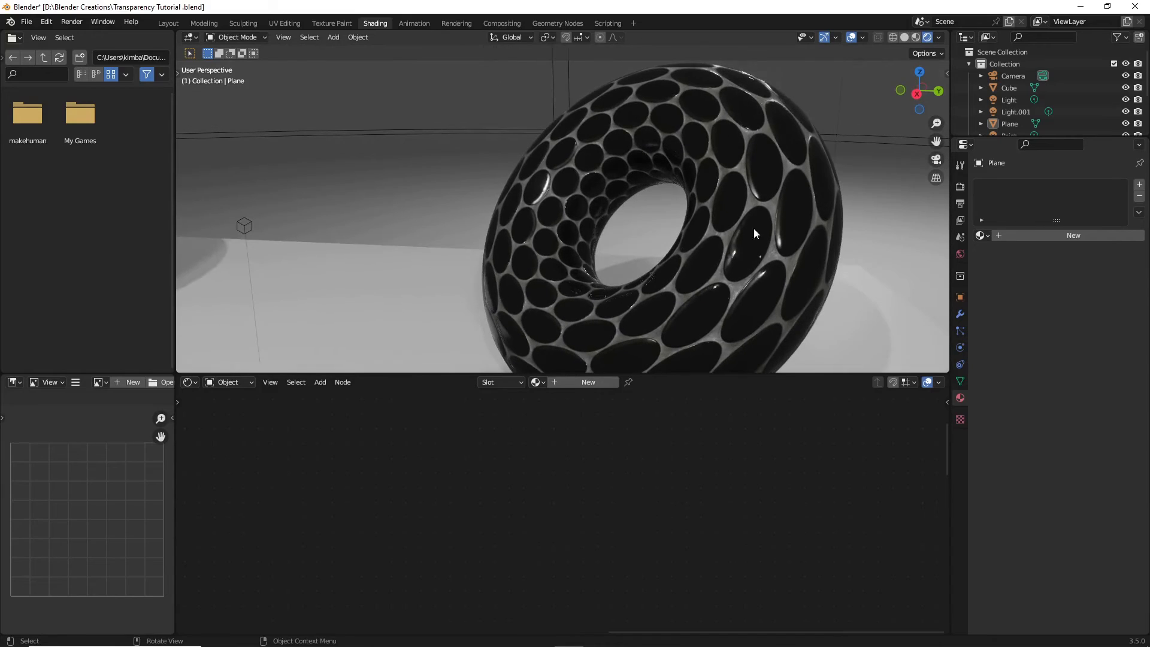
middle_click_drag(839, 191, 782, 207)
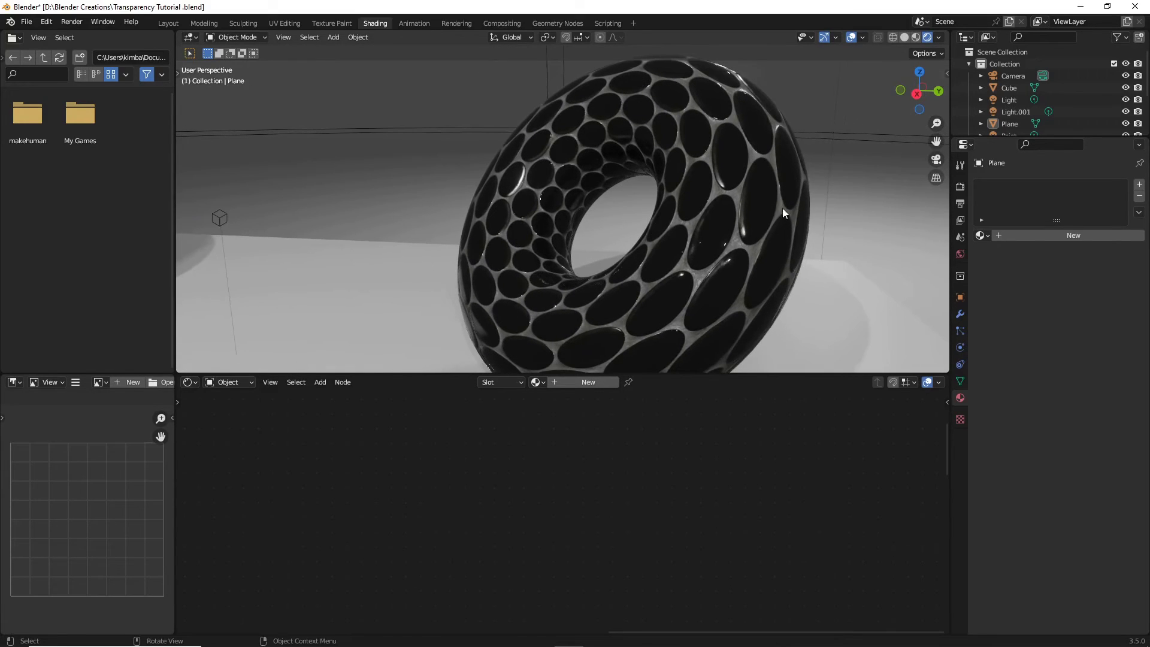
- Reselect the tiled torus and inspect the texture nodes feeding its Principled BSDF
left_click(774, 221)
scroll(723, 503, "down", 1)
middle_click_drag(718, 342, 703, 328)
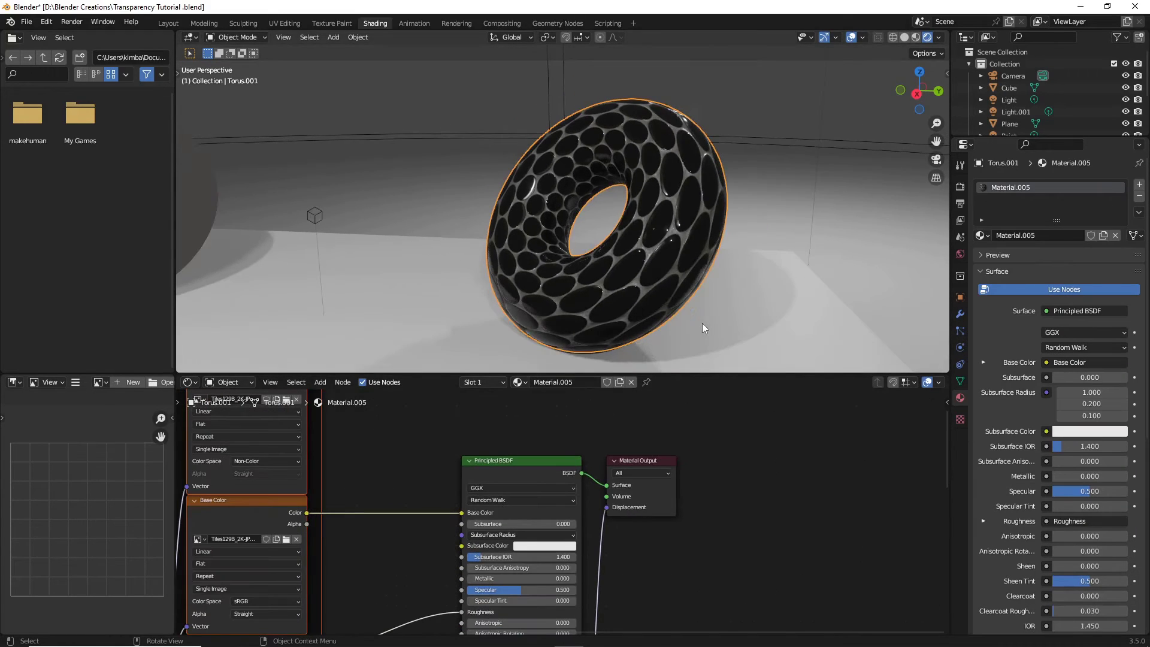
middle_click_drag(759, 476, 784, 406)
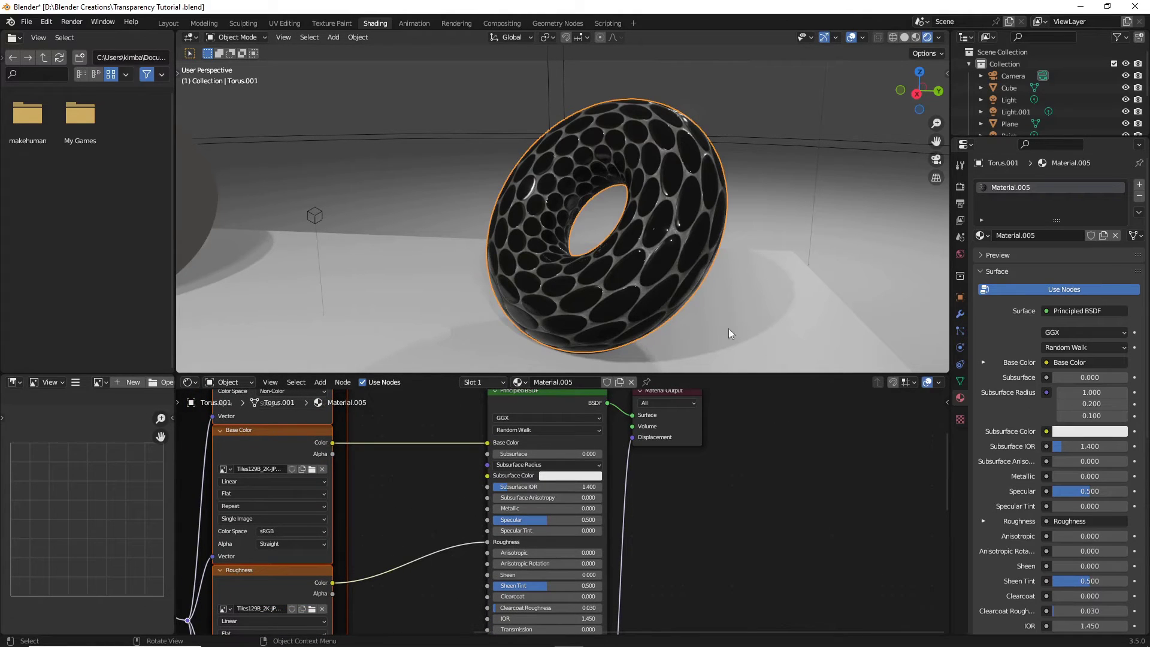
- Set the tiled torus material's Transmission to 1.000 and check the torus from other angles
scroll(995, 490, "down", 10)
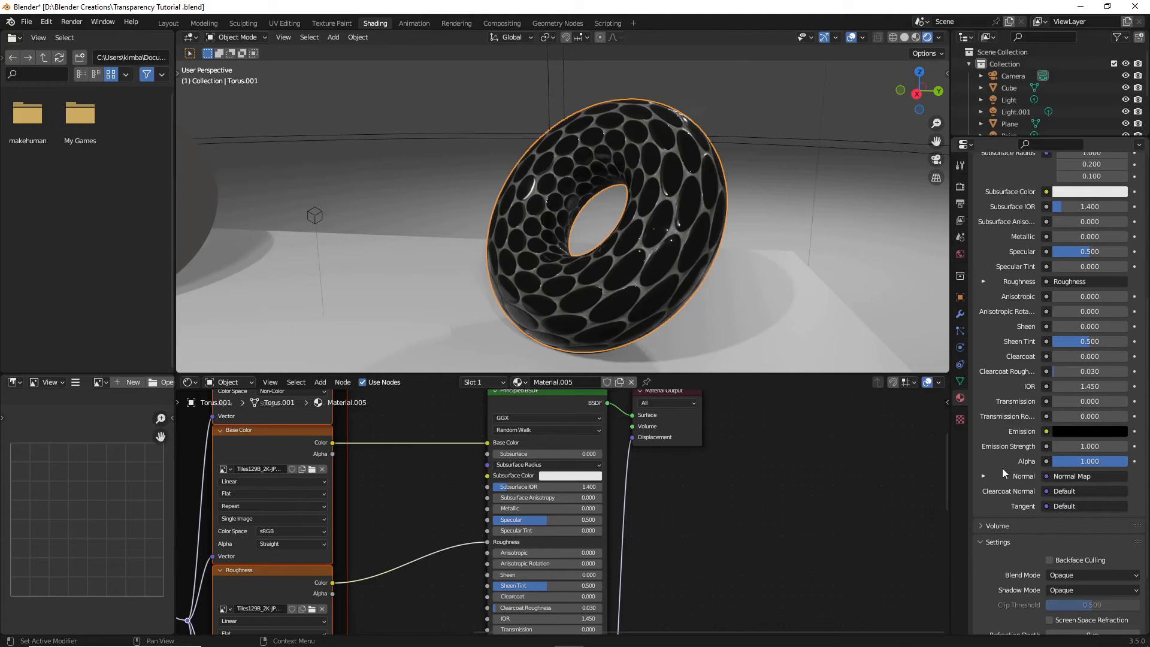
left_click_drag(1054, 401, 1130, 406)
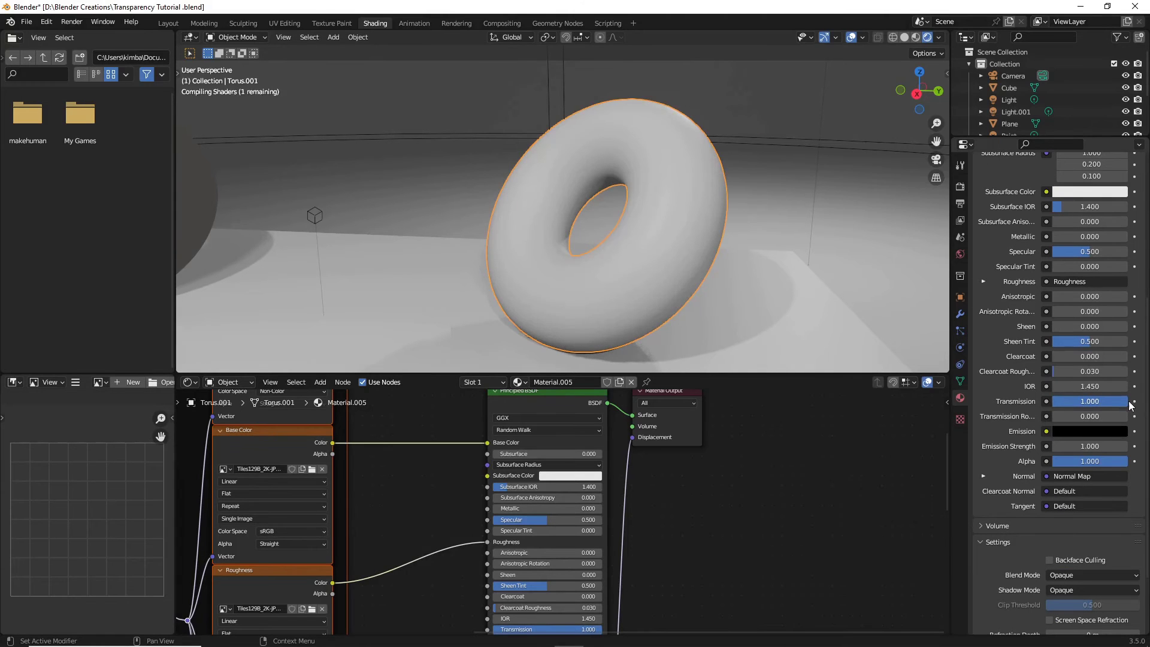
middle_click_drag(754, 265, 864, 272)
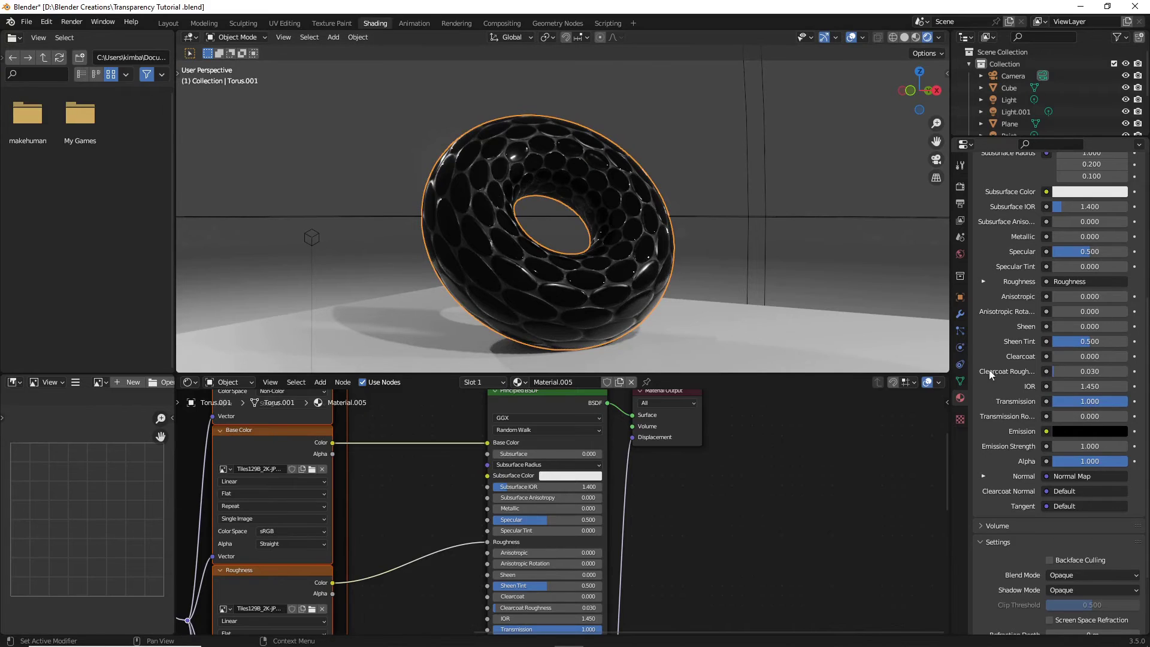
middle_click_drag(887, 341, 533, 292)
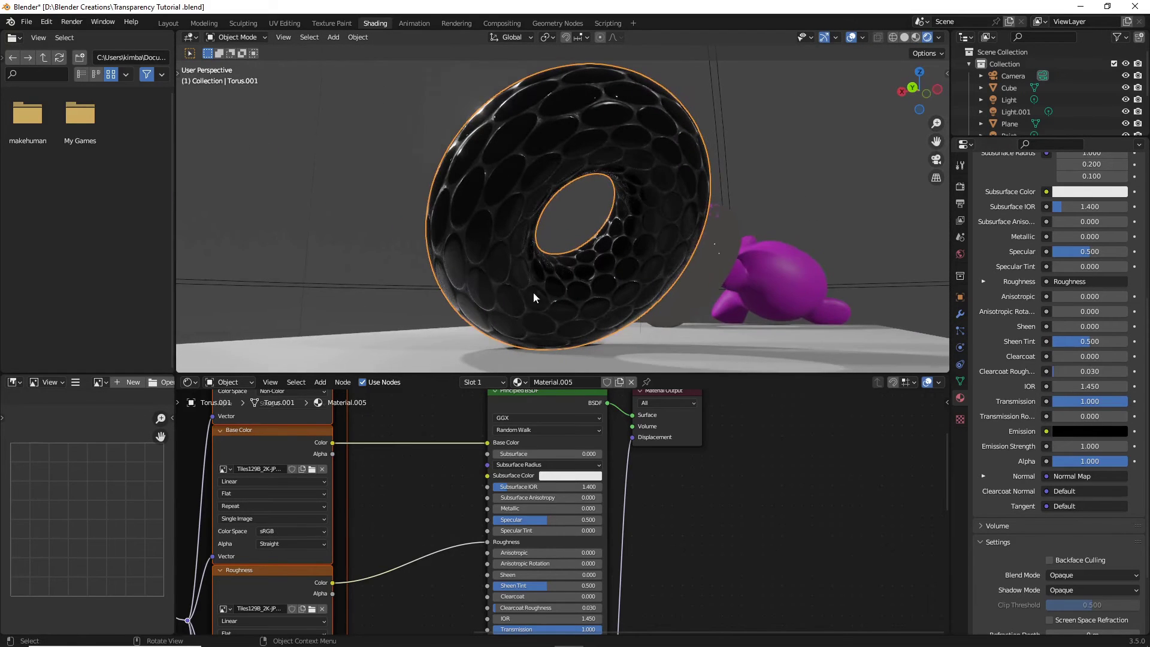
- Enable Screen Space Refraction for the tiled torus material
scroll(1047, 513, "down", 3)
scroll(1008, 519, "down", 1)
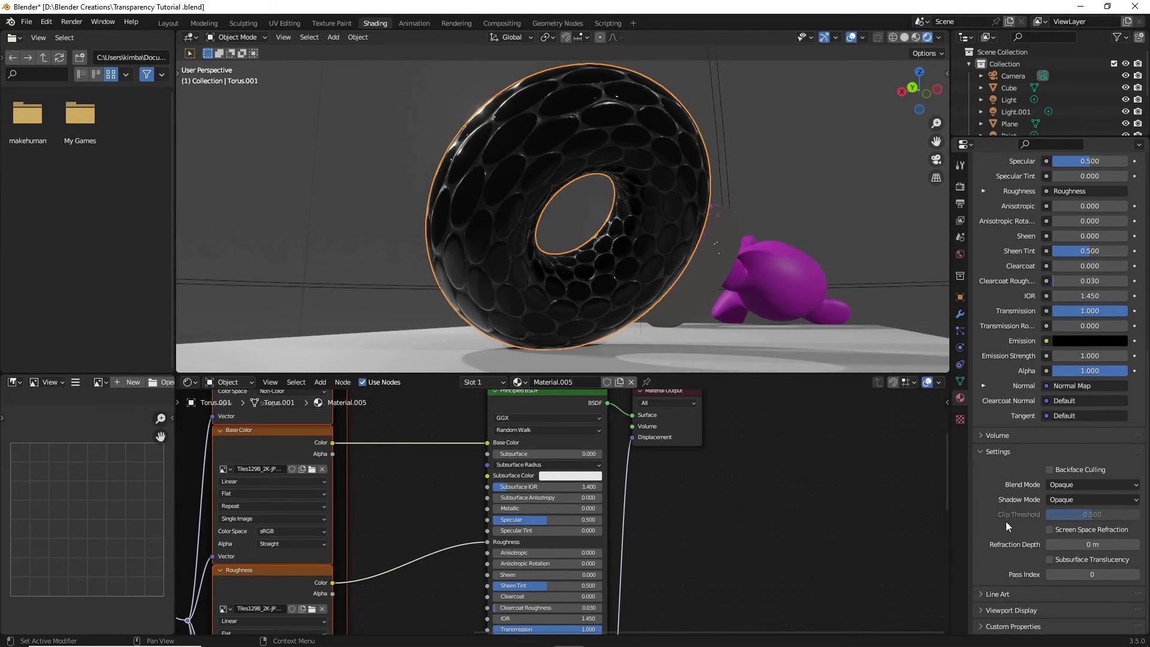
middle_click_drag(744, 351, 785, 338)
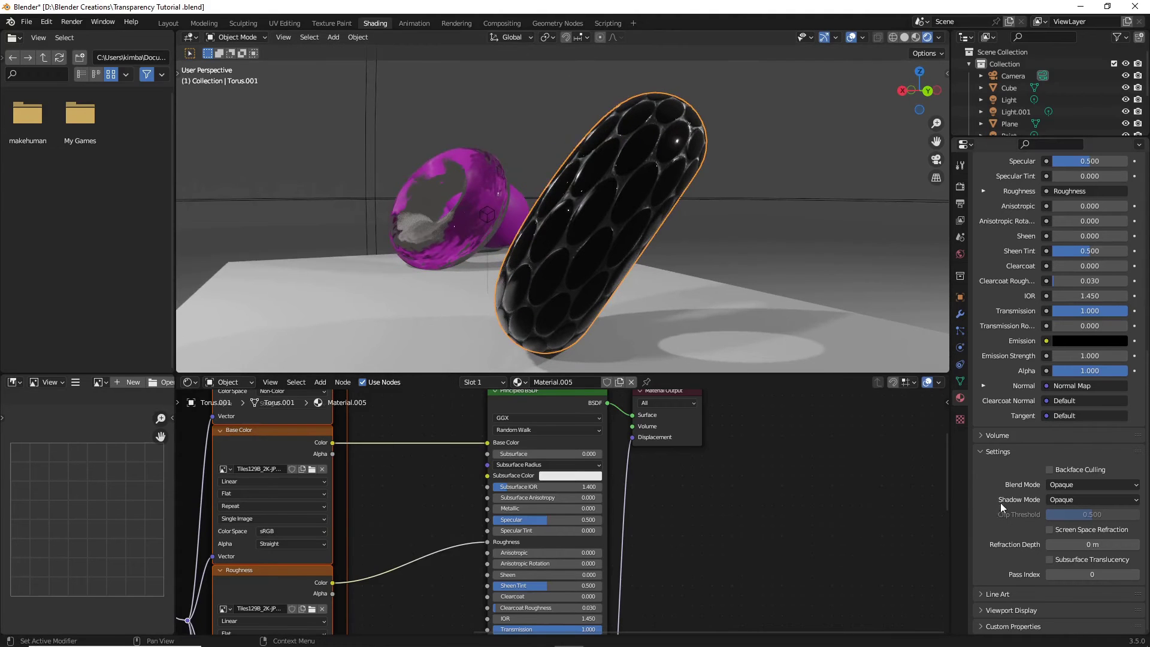
left_click(1048, 529)
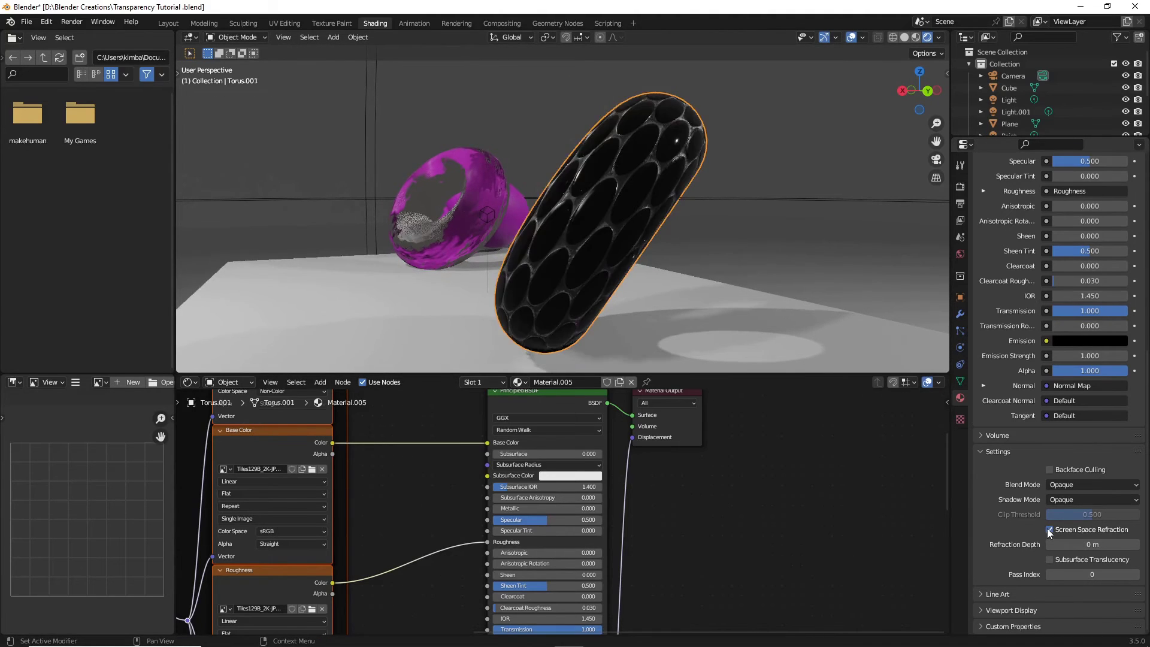
middle_click_drag(671, 288, 840, 341)
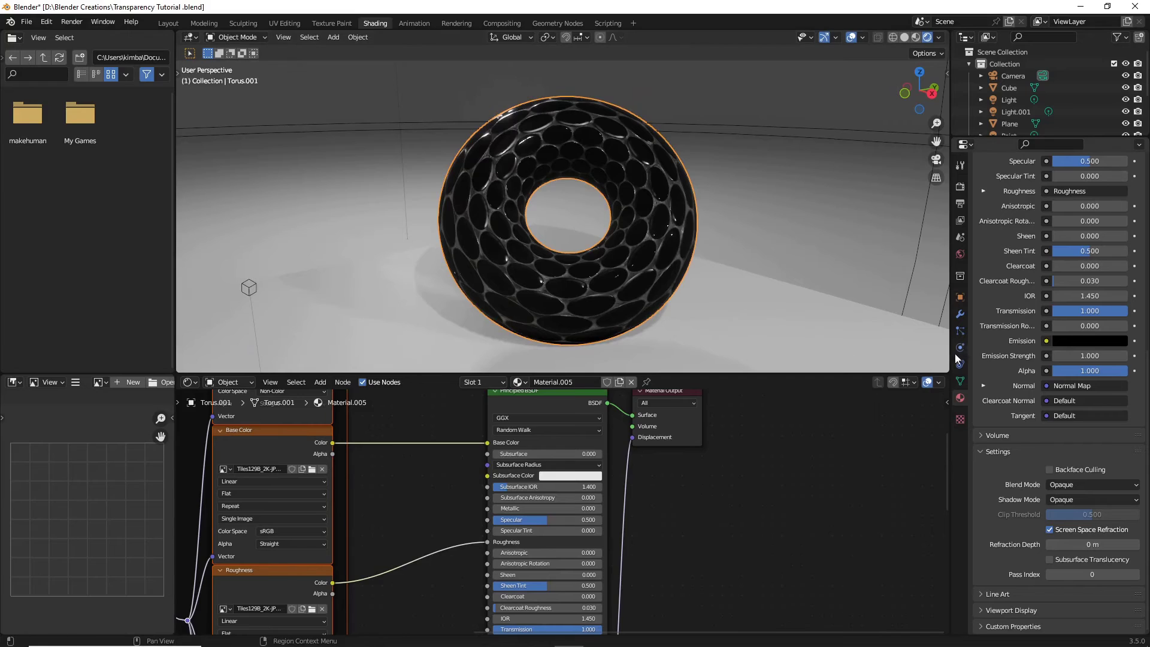
- Insert a ColorRamp node between the Roughness image texture and the Principled BSDF's Roughness input
middle_click_drag(682, 463, 826, 430)
key("shift+a")
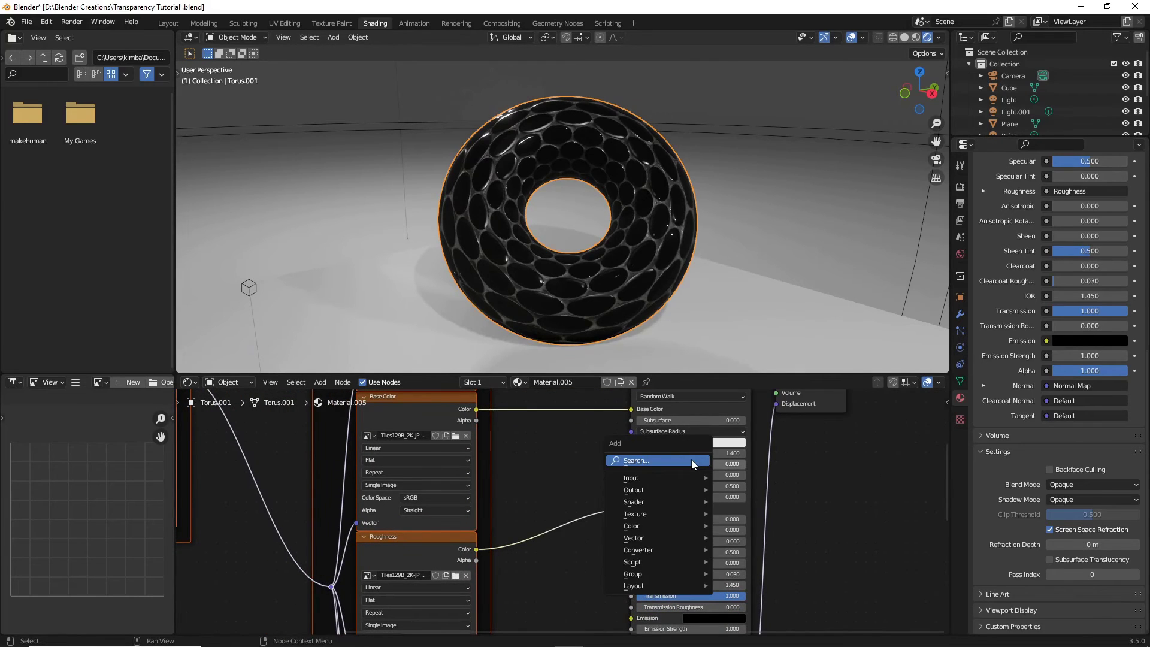
left_click(691, 459)
type("colo")
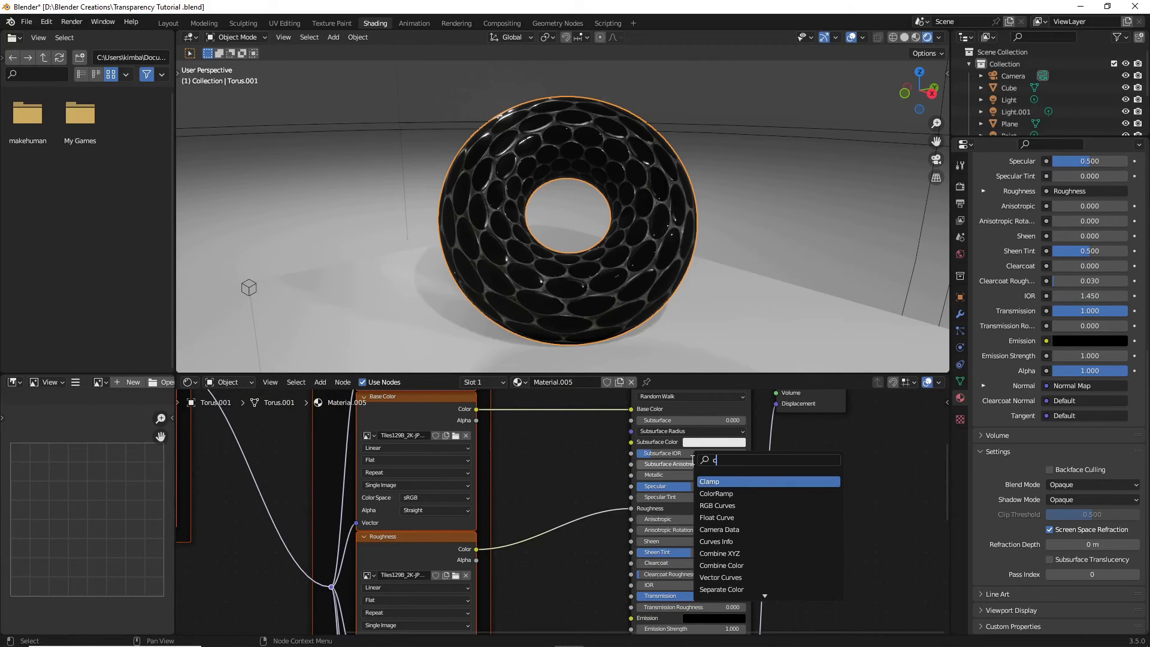
left_click(715, 481)
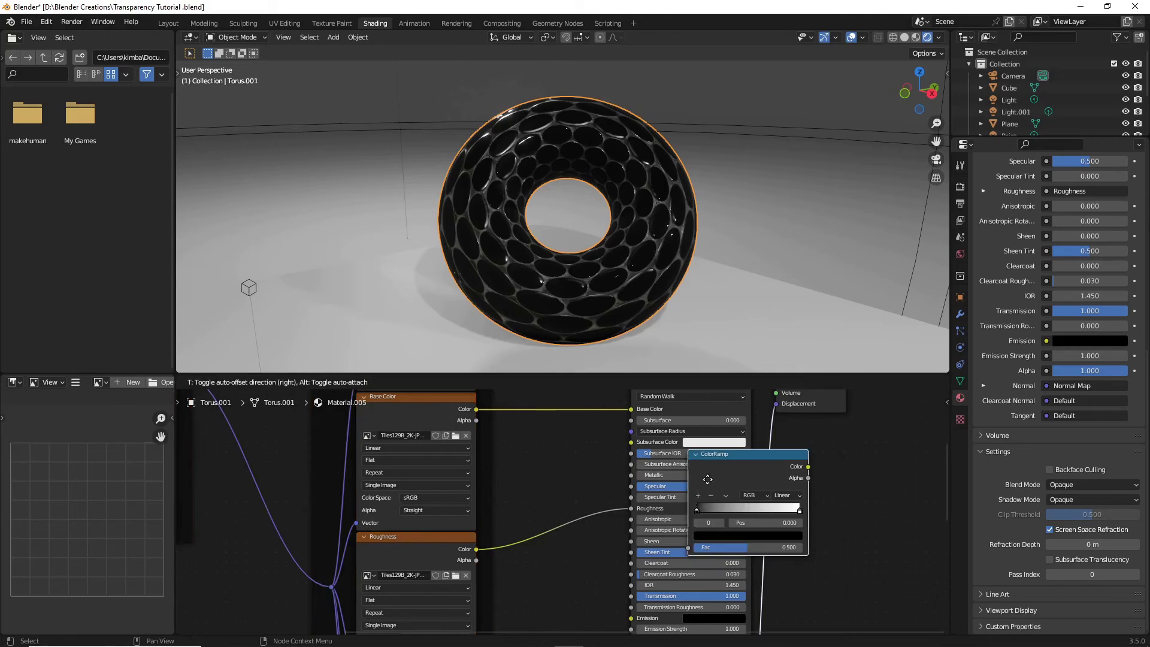
left_click(529, 491)
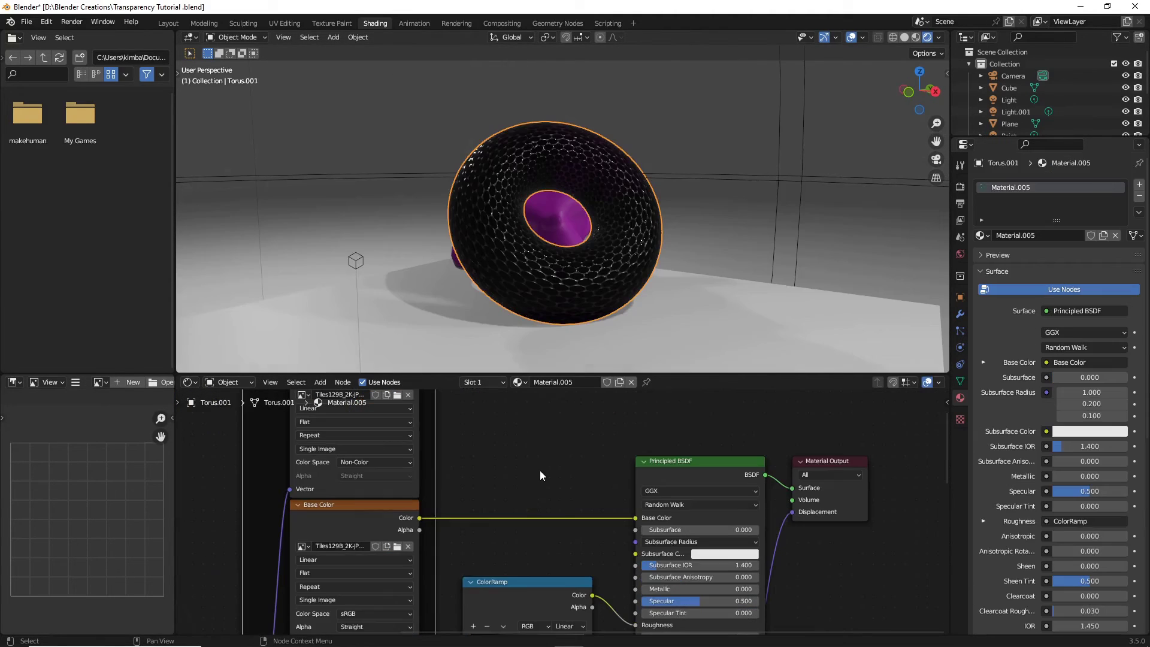
- Insert a second ColorRamp between the Base Color image texture and the Principled BSDF's Base Color input
key("shift+a")
left_click(539, 470)
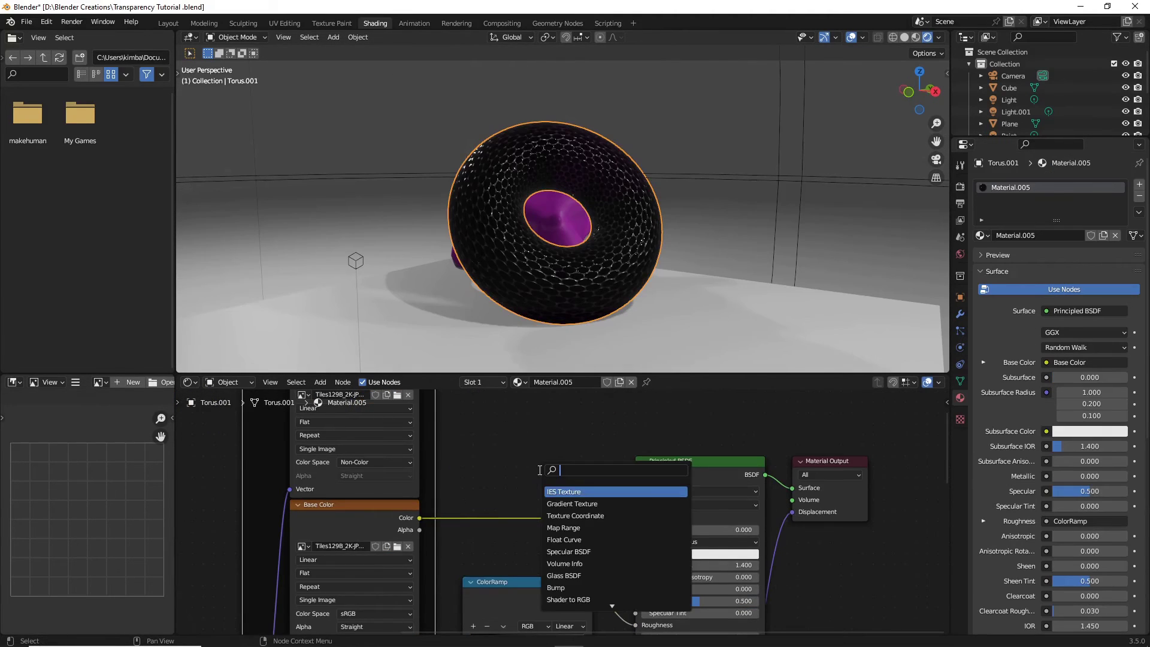
type("colo")
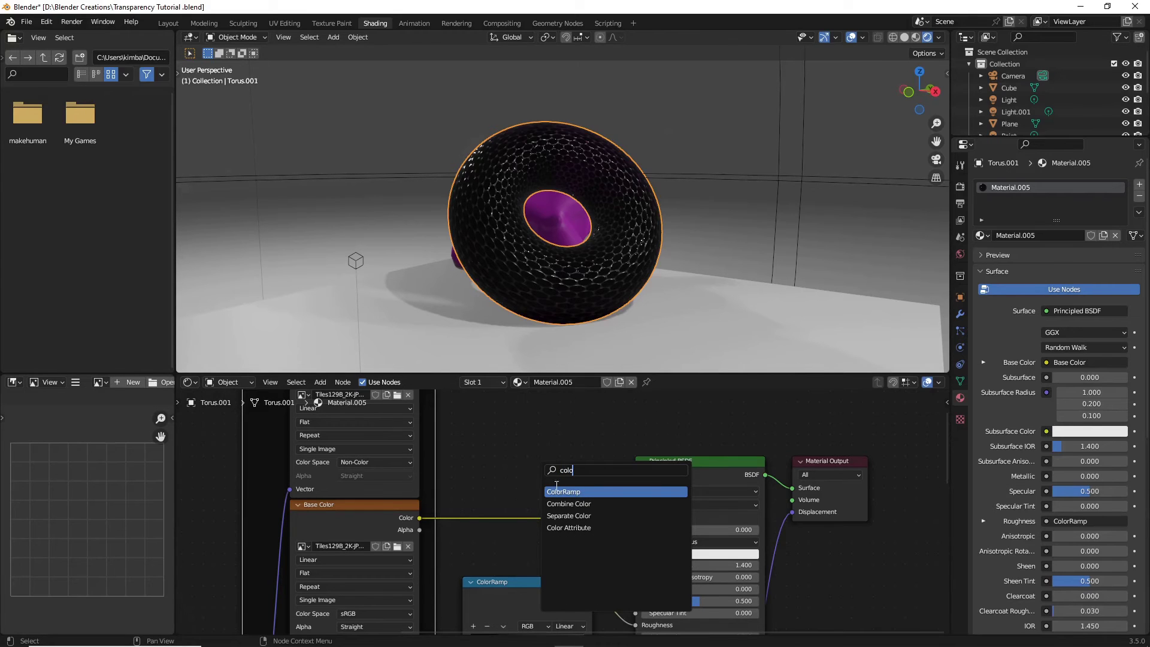
left_click(557, 490)
left_click(510, 477)
scroll(514, 479, "up", 2)
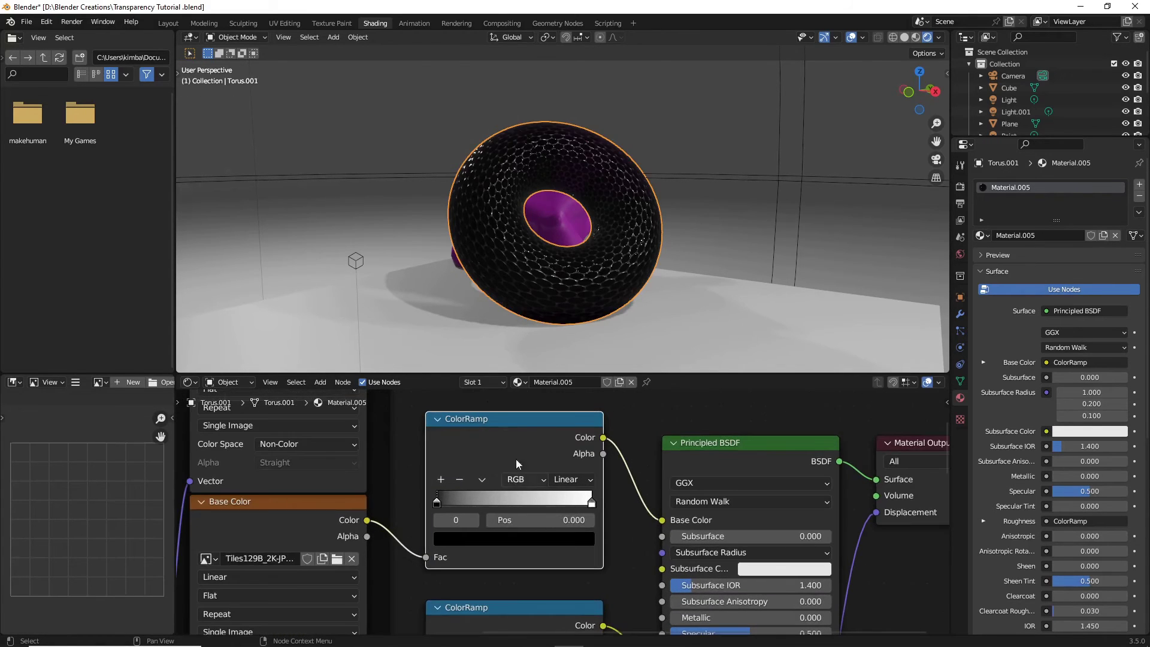
middle_click_drag(540, 354, 608, 264)
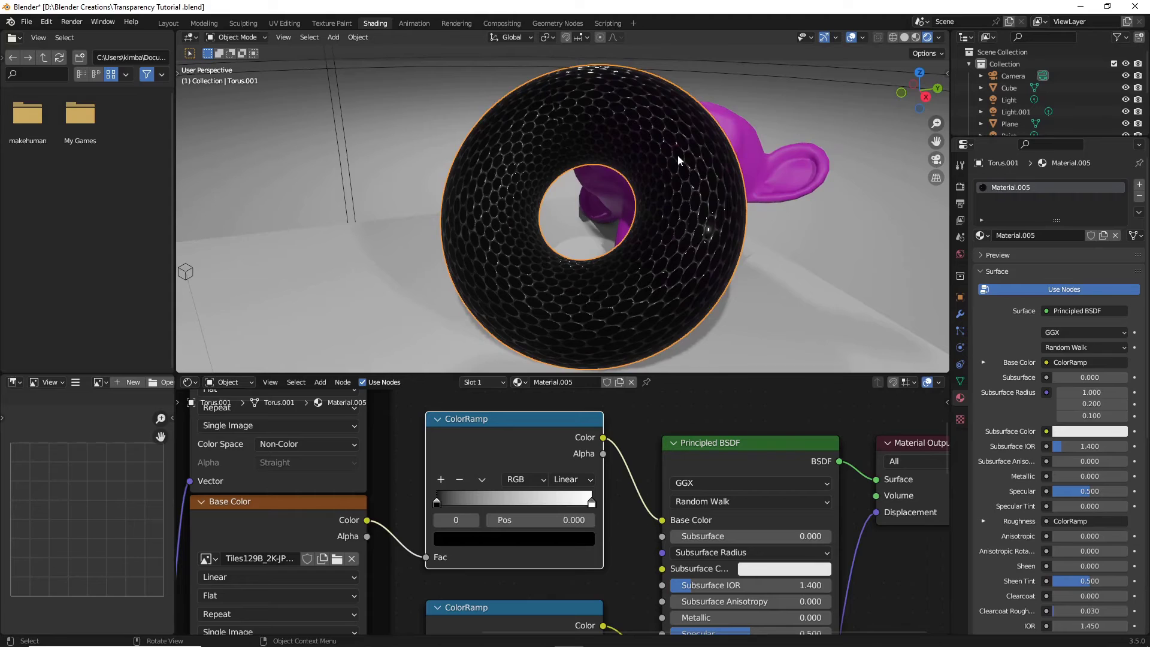
middle_click_drag(679, 160, 657, 196)
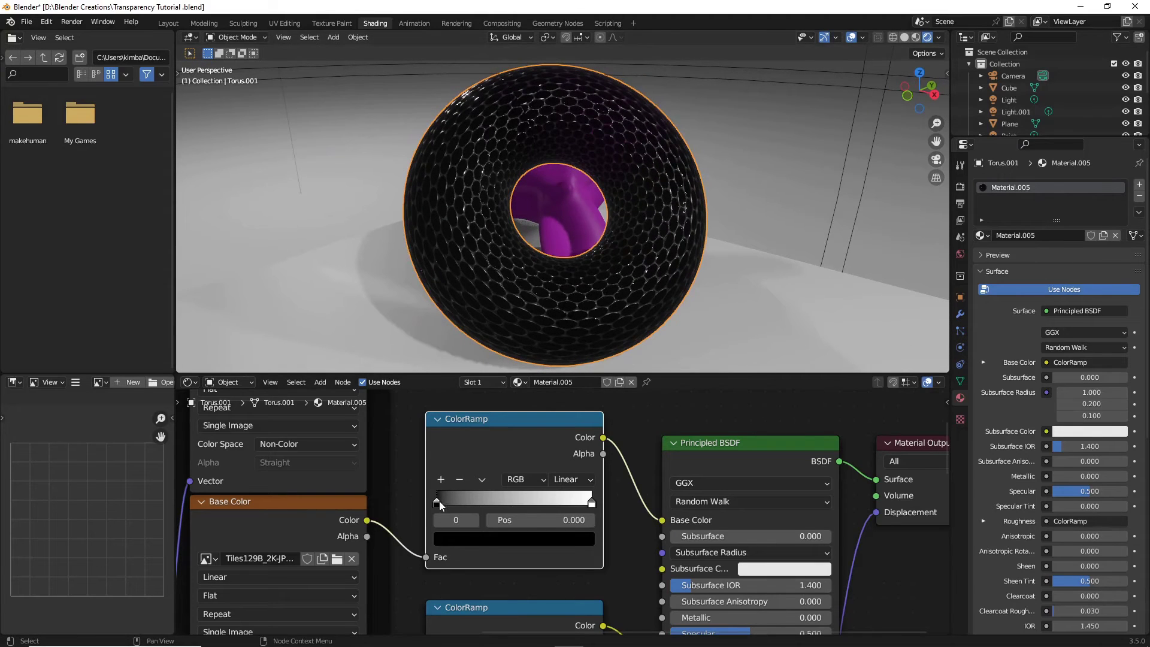
- Invert the Base Color ColorRamp by placing its white stop at 0.000 and its black stop at 0.441
left_click_drag(593, 501, 485, 501)
mouse_move(588, 252)
middle_mouse_down()
mouse_move(611, 286)
mouse_move(763, 295)
mouse_move(671, 278)
mouse_move(742, 273)
mouse_move(574, 261)
mouse_move(584, 269)
middle_mouse_up()
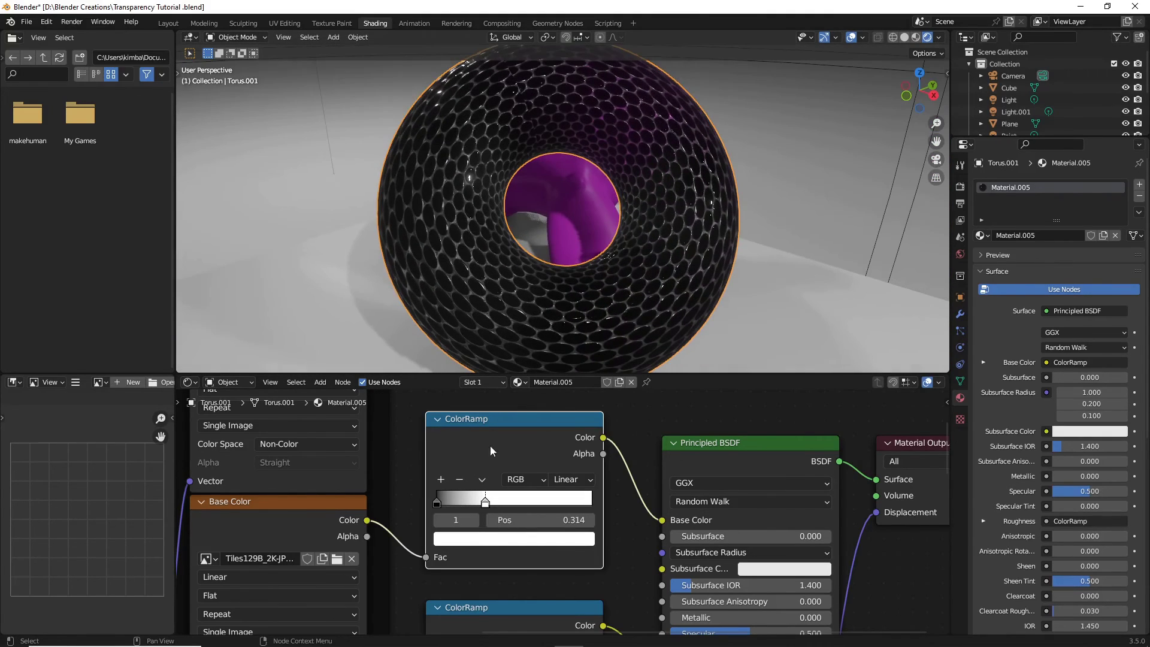
left_click_drag(437, 501, 593, 501)
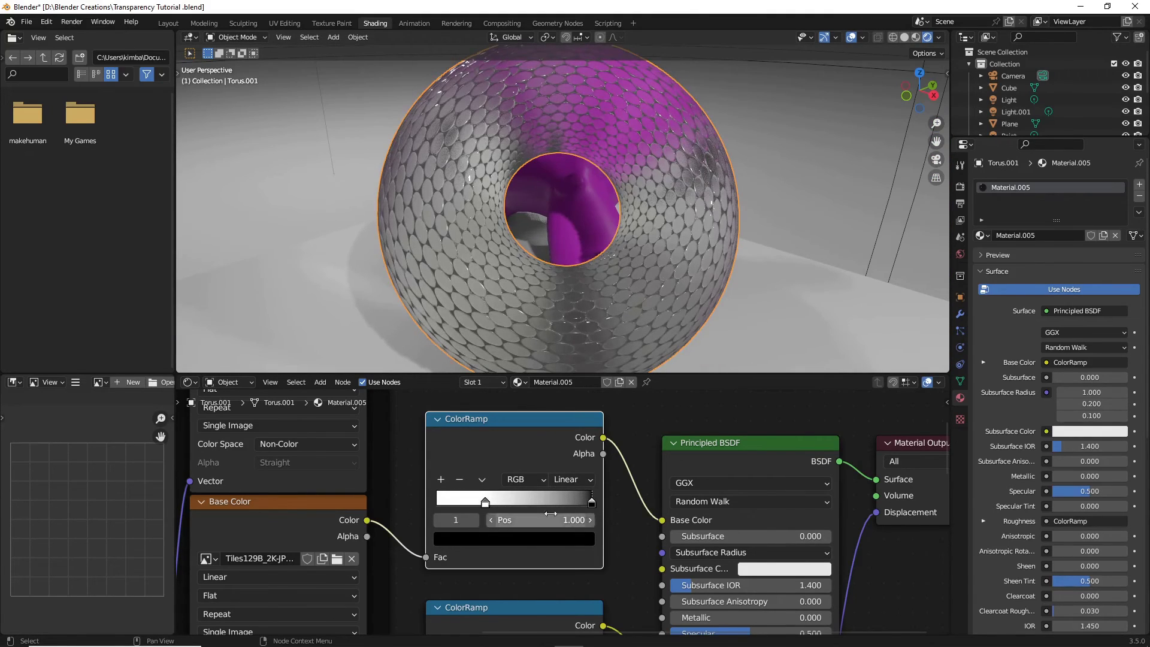
left_click_drag(485, 506, 456, 506)
left_click_drag(592, 502, 460, 500)
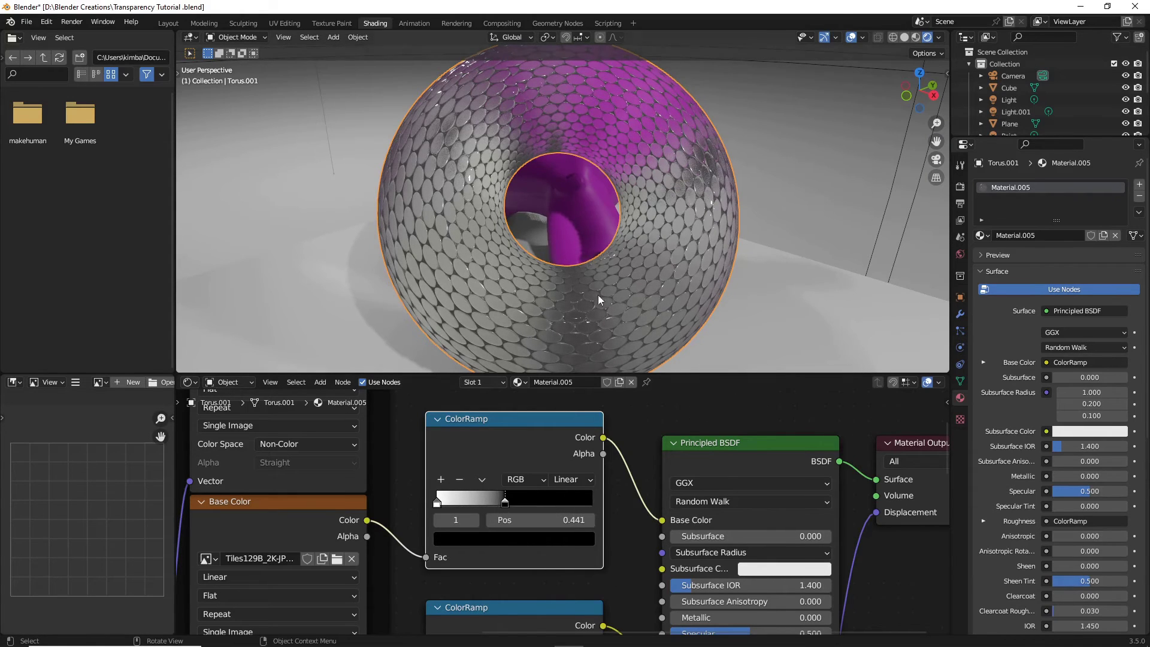
middle_click_drag(599, 299, 653, 282)
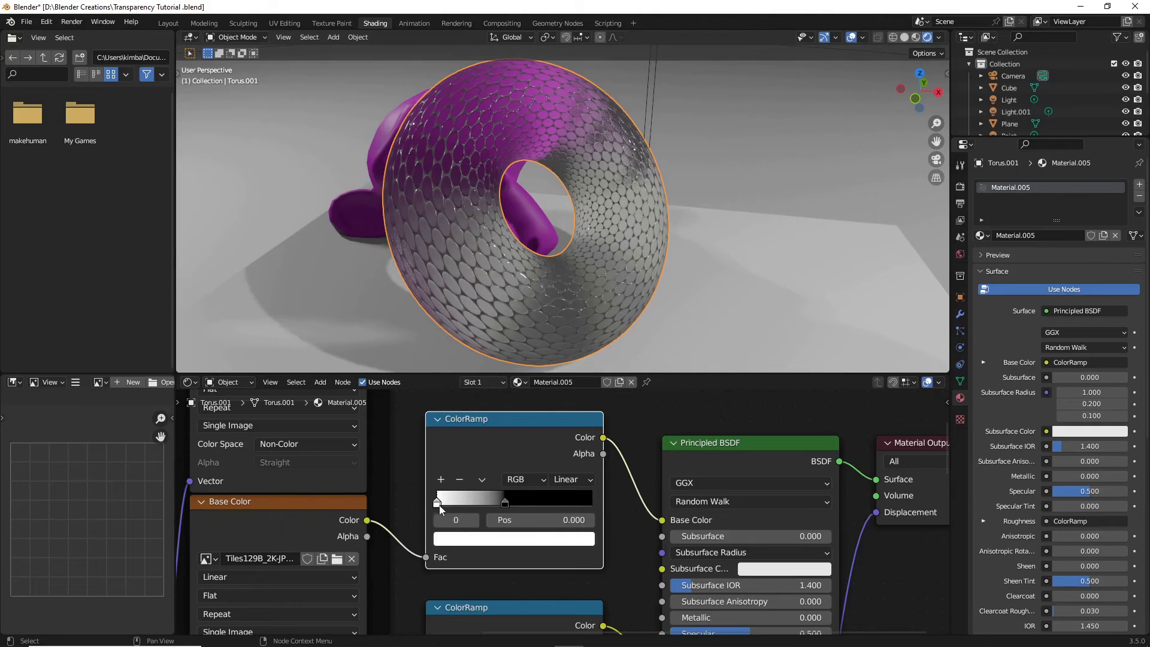
- Tint the Base Color ramp's white stop light cyan (hue 0.516, saturation 0.609, value 1.000) and view both tori in the scene
left_click(469, 543)
left_click(495, 364)
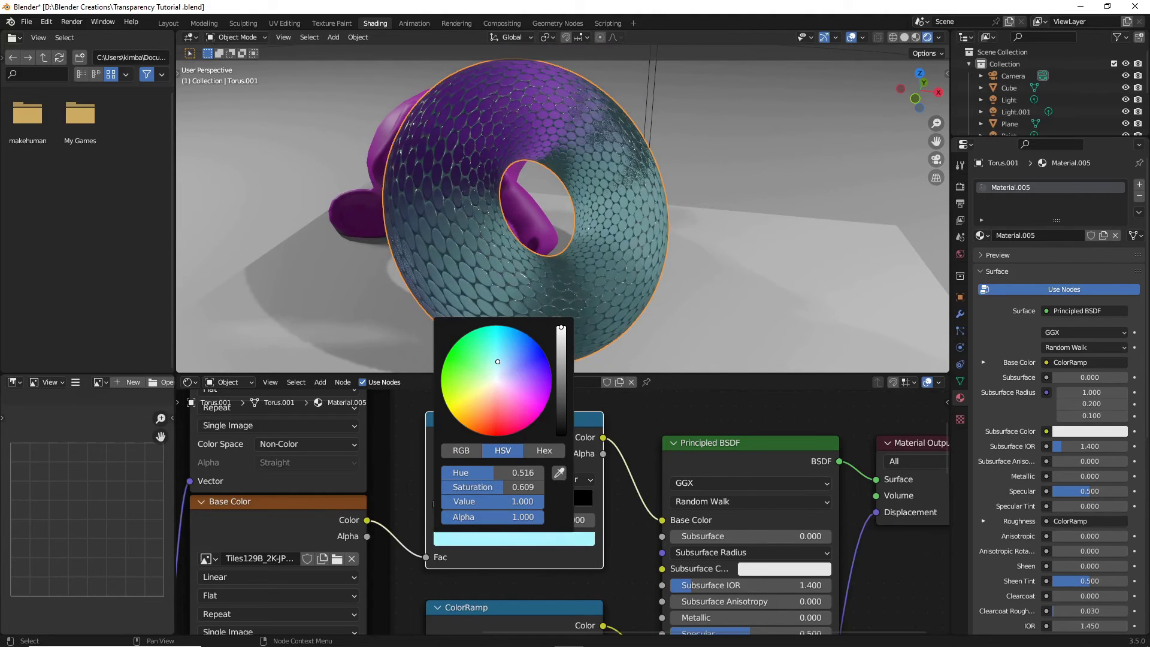
middle_click_drag(703, 342, 606, 308)
left_click(454, 192)
scroll(469, 211, "down", 3)
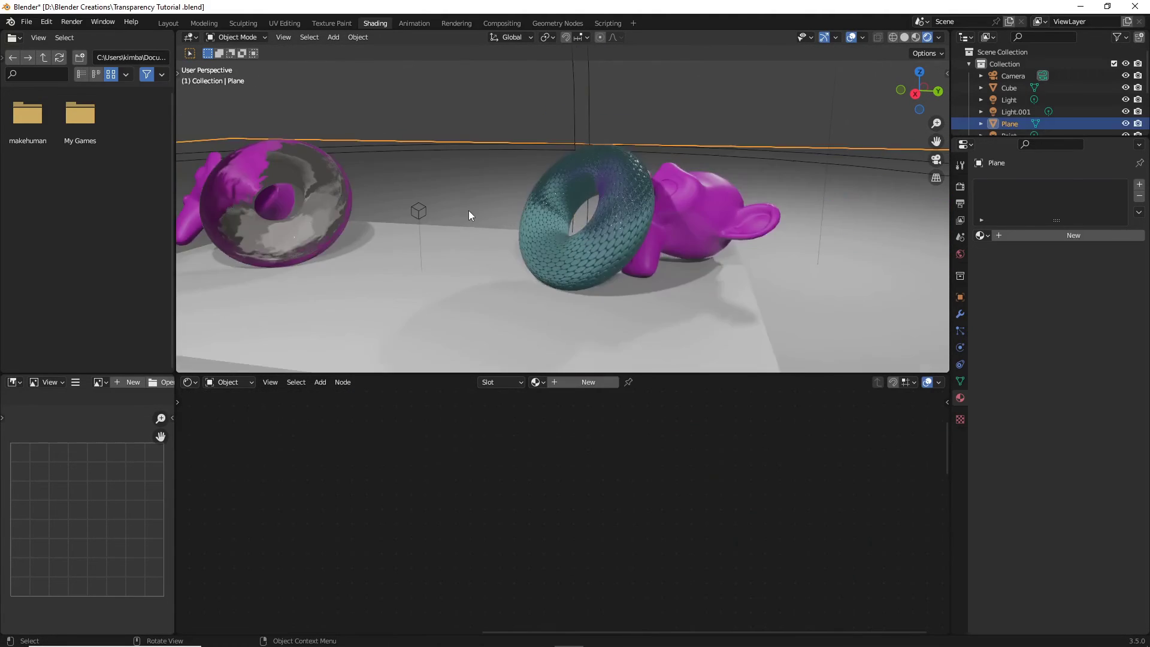
middle_click_drag(468, 211, 588, 181)
left_click(627, 135)
middle_click_drag(627, 135, 570, 267)
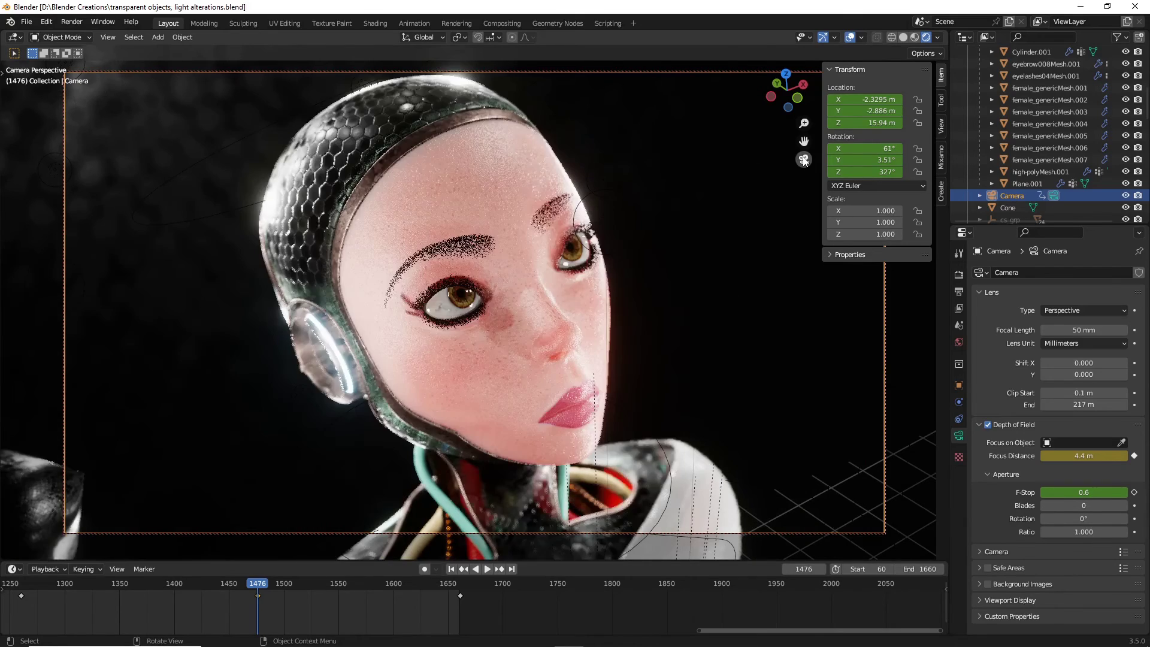
- In the transparent objects, light alterations.blend scene, leave the camera view and examine the robot figure's neck, sheer sleeve, top and torus up close
left_click(804, 160)
middle_click_drag(805, 160, 300, 468)
scroll(306, 474, "up", 4)
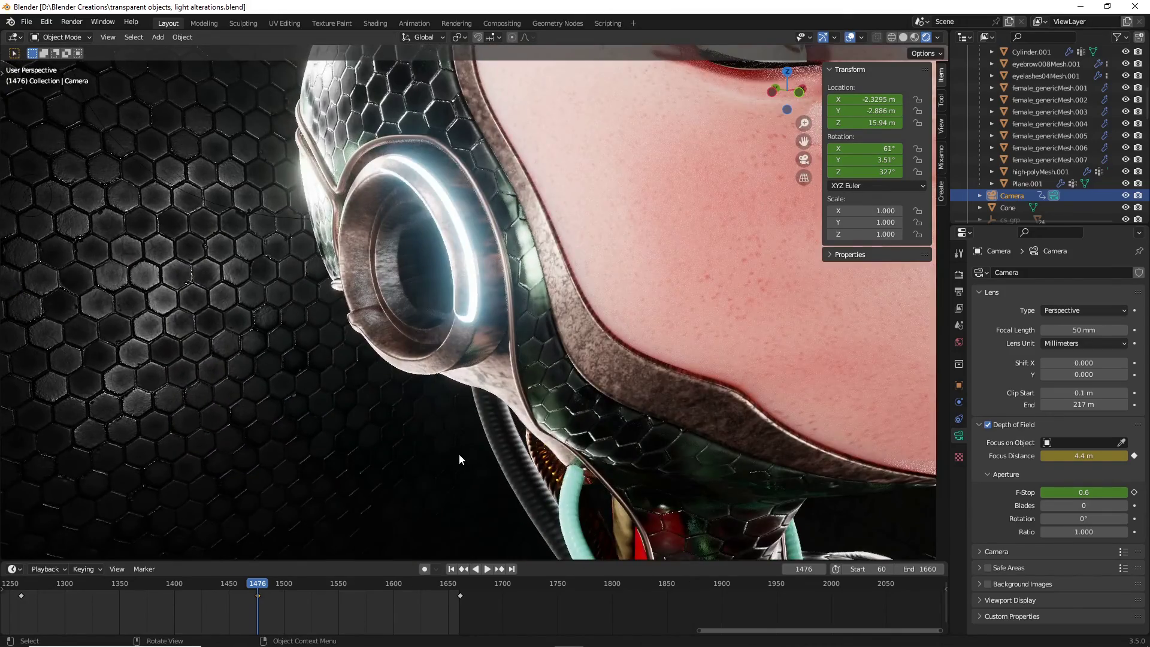
middle_click_drag(459, 454, 467, 350)
scroll(461, 347, "up", 4)
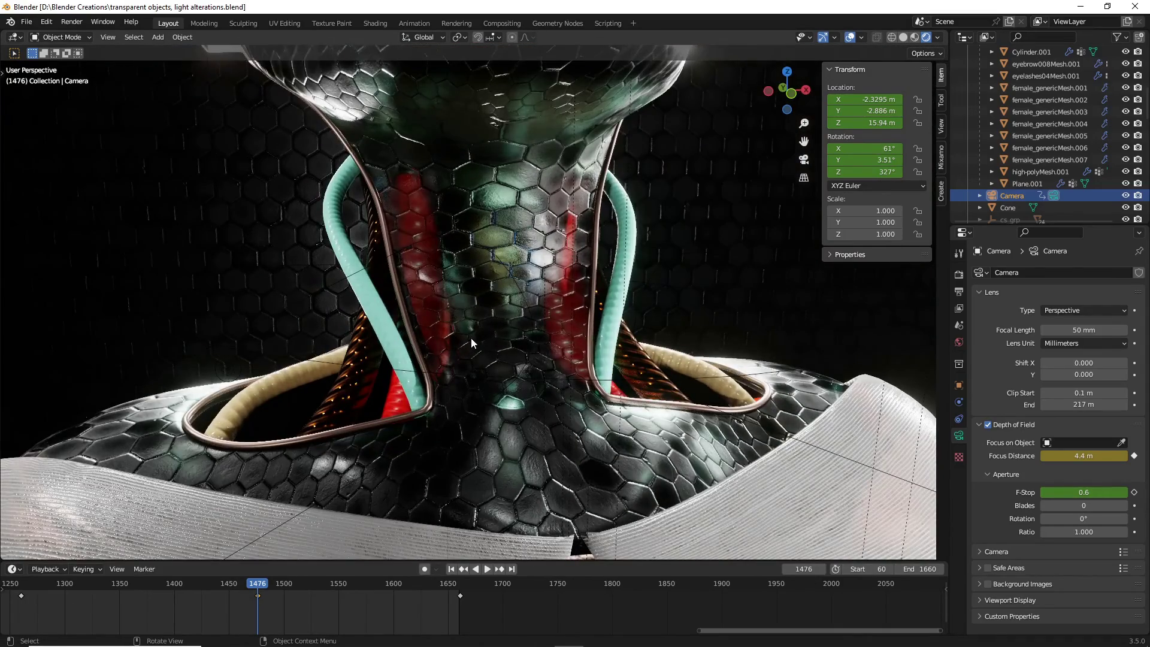
middle_click_drag(563, 334, 512, 323)
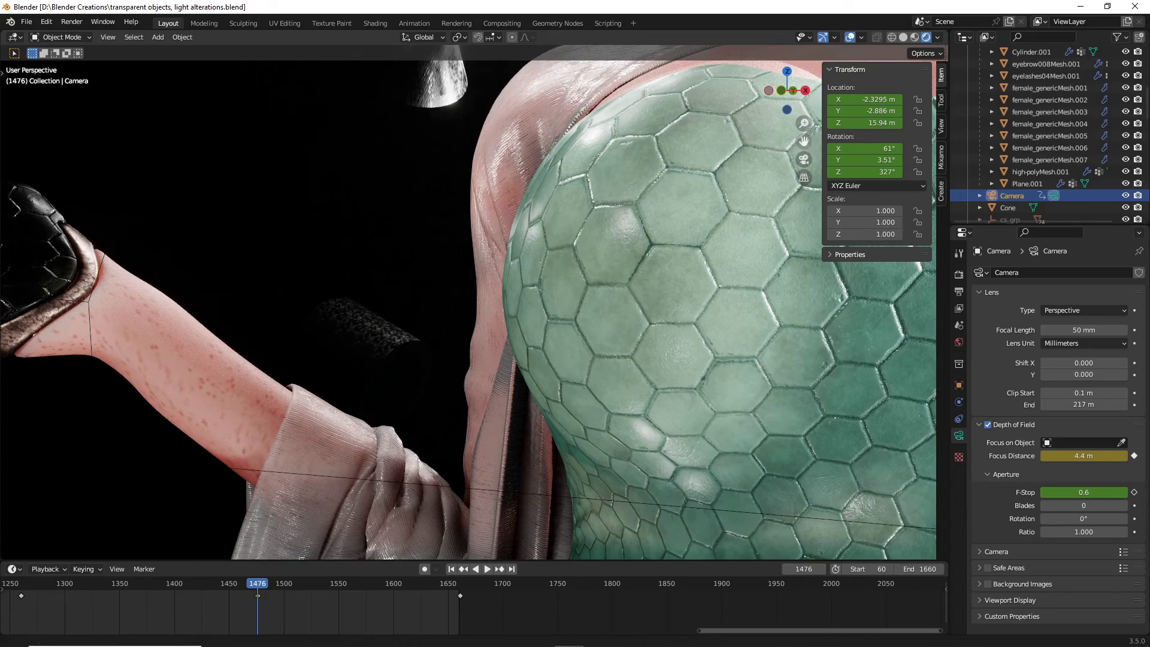
middle_click_drag(456, 420, 576, 180, "shift")
middle_click_drag(567, 318, 564, 355)
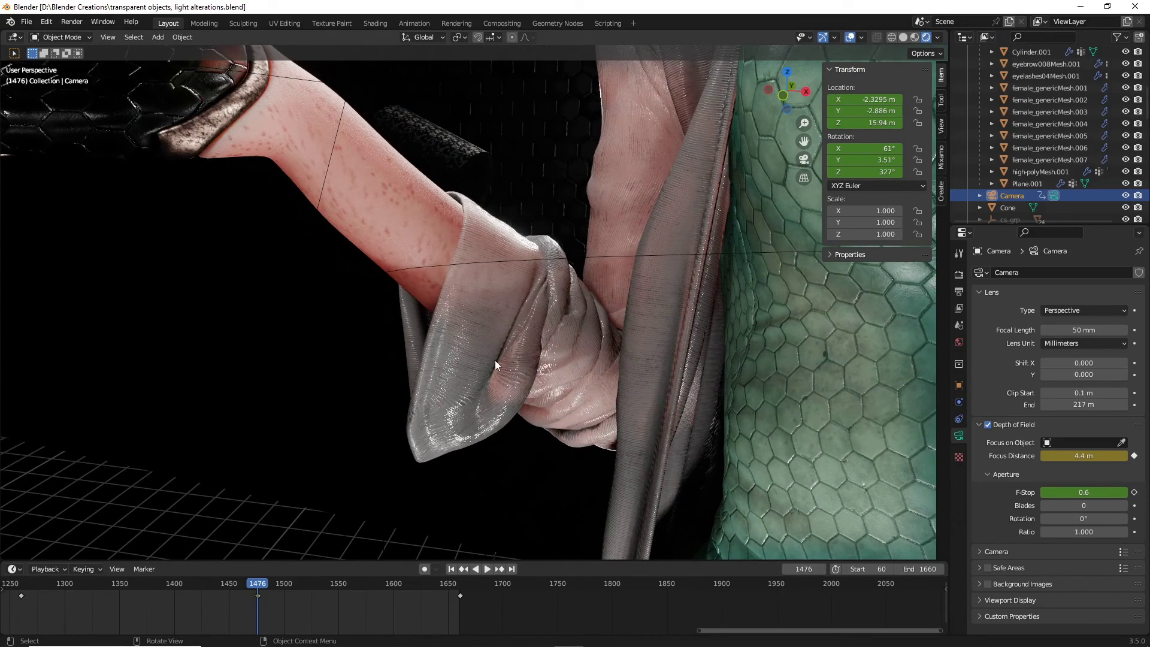
scroll(496, 365, "down", 2)
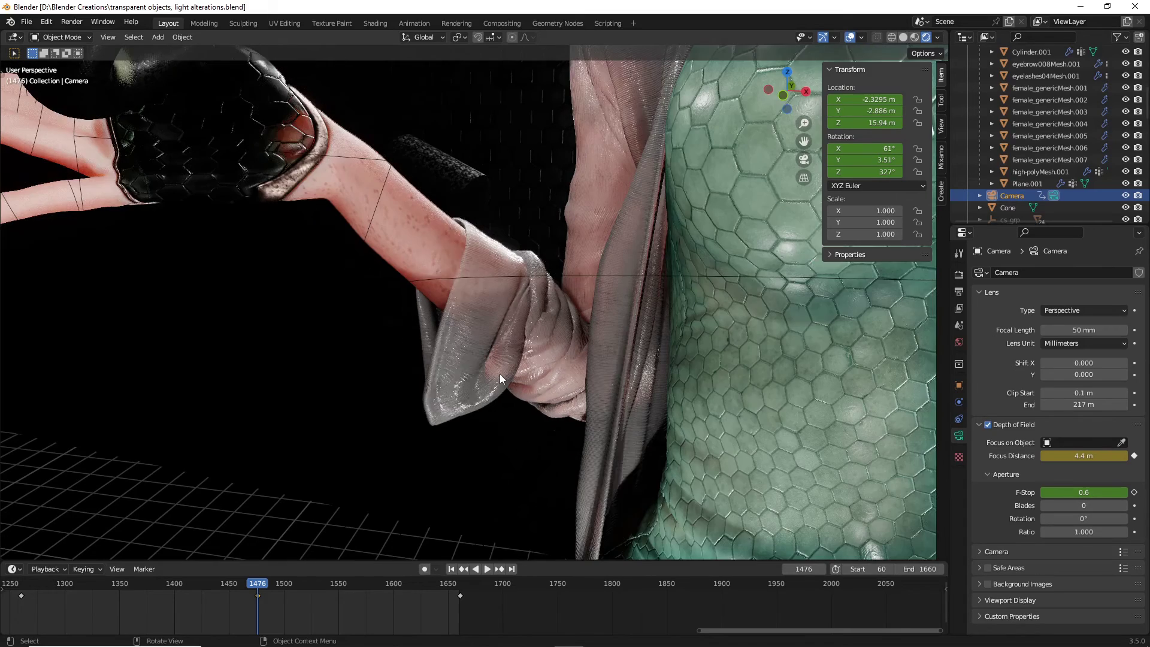
left_click_drag(805, 142, 663, 211)
middle_click_drag(639, 256, 743, 196)
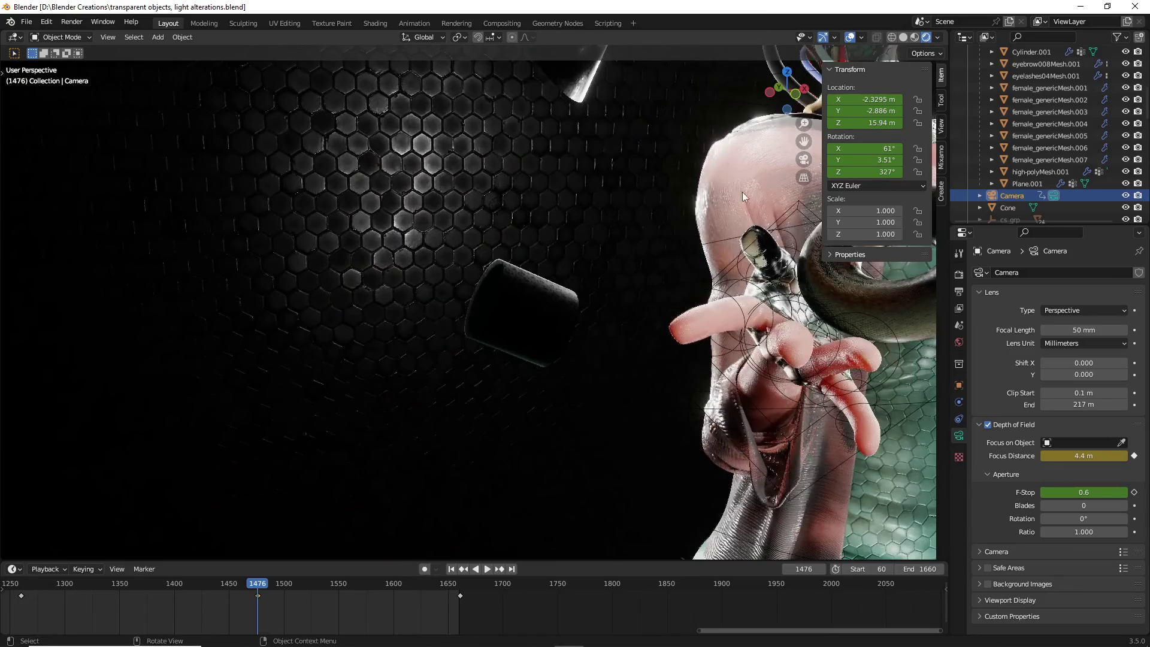
left_click_drag(805, 144, 589, 221)
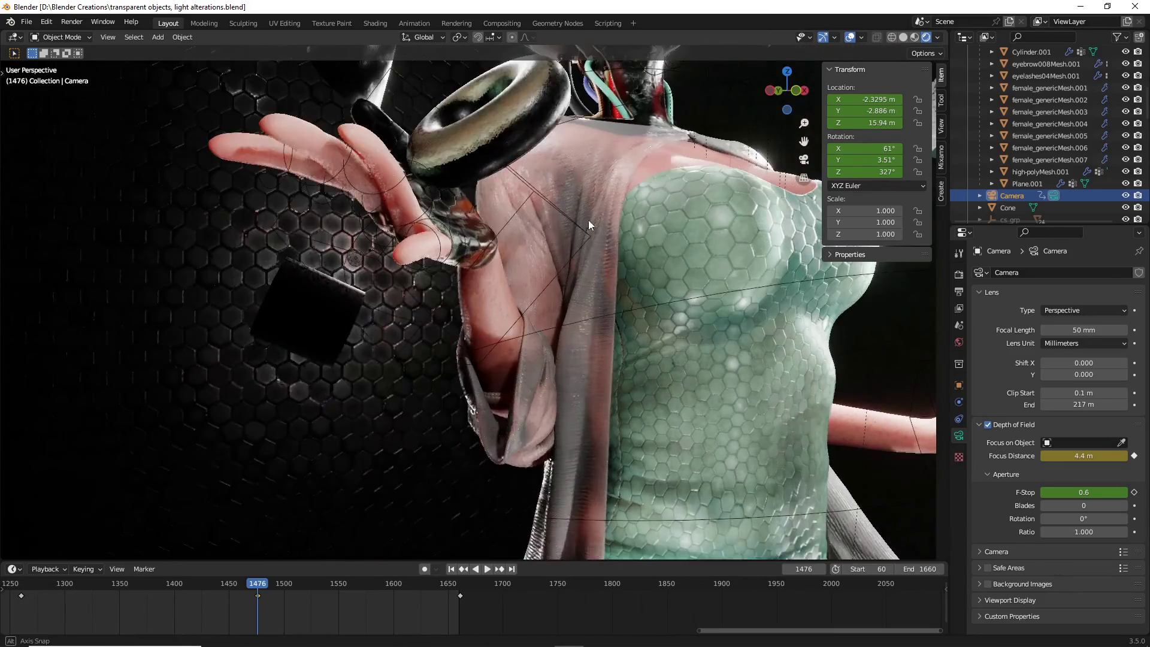
middle_click_drag(508, 264, 519, 214)
middle_click_drag(582, 257, 562, 281)
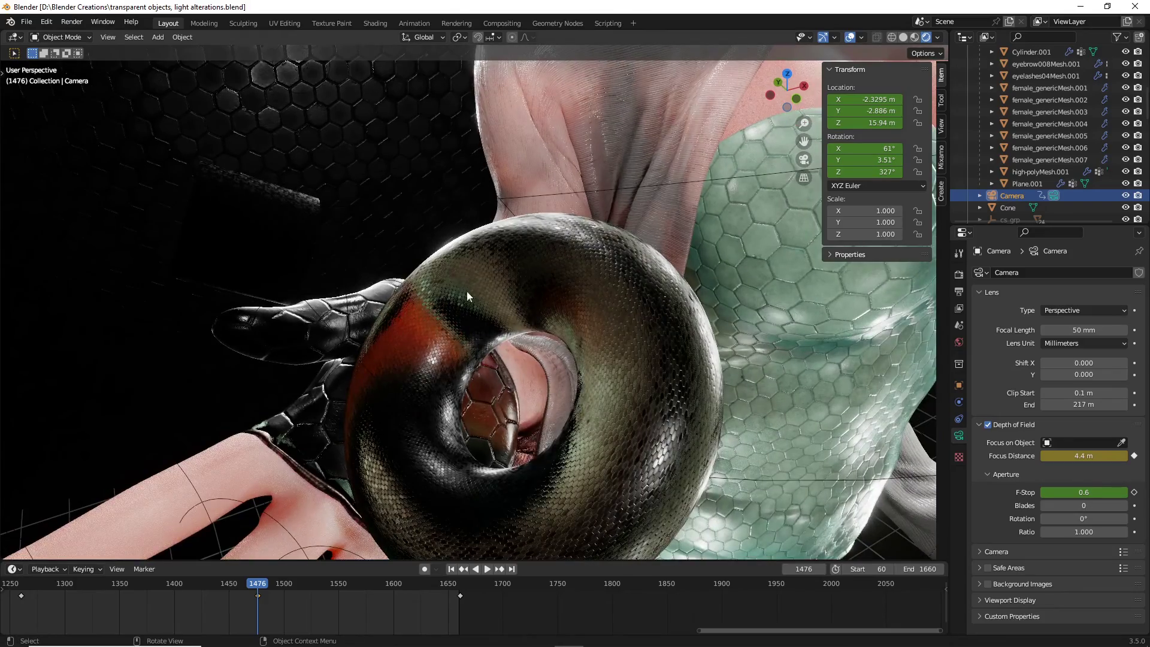
- Examine the robot figure from the side, including its head, ear piece and the cables behind the transparent neck
scroll(589, 254, "down", 10)
middle_click_drag(684, 272, 728, 178)
scroll(584, 250, "down", 4)
scroll(648, 169, "up", 3)
left_click(720, 175)
scroll(720, 175, "up", 3)
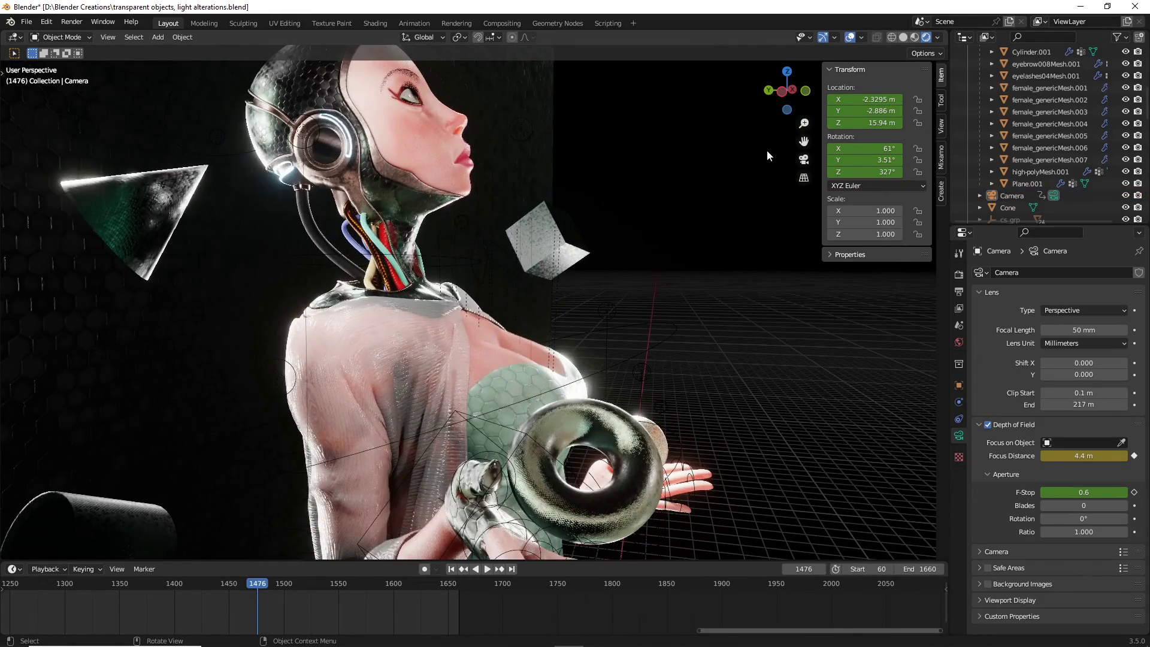
left_click_drag(805, 141, 702, 139)
middle_click_drag(702, 139, 703, 139)
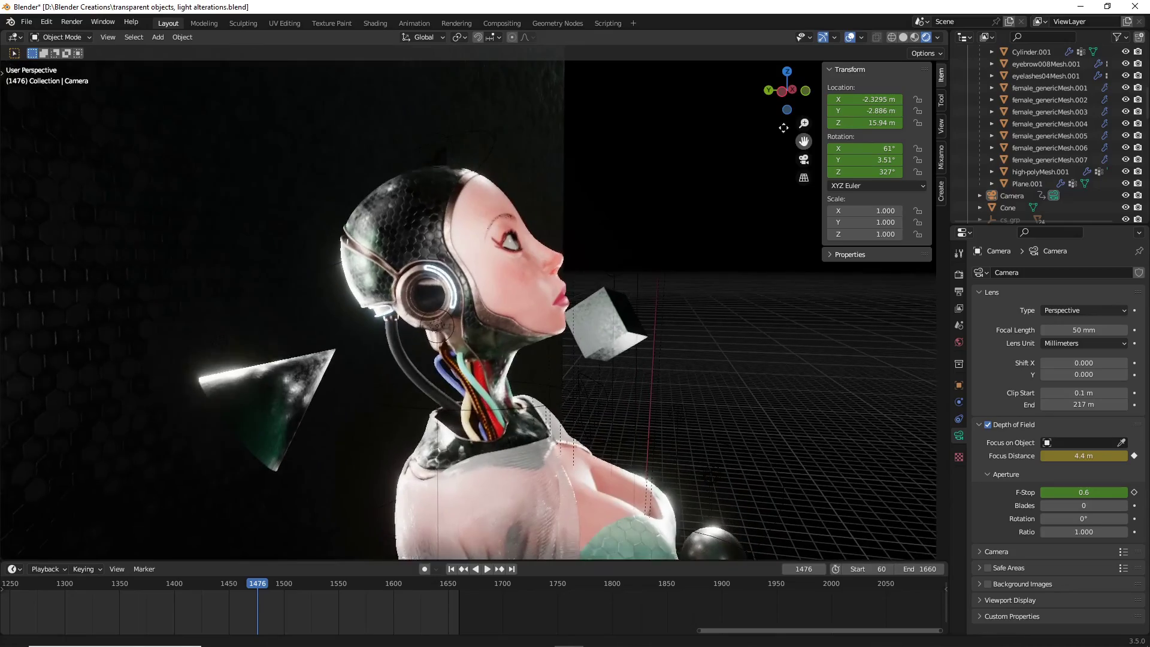
scroll(702, 139, "up", 4)
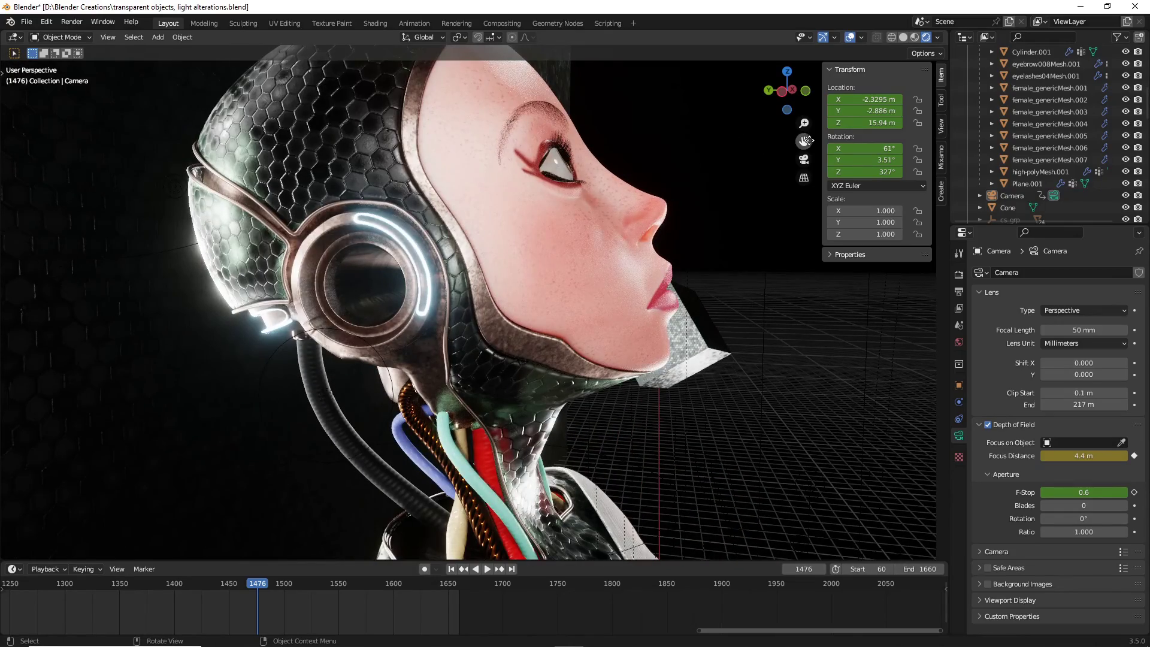
left_click_drag(805, 141, 731, 234)
scroll(676, 250, "up", 3)
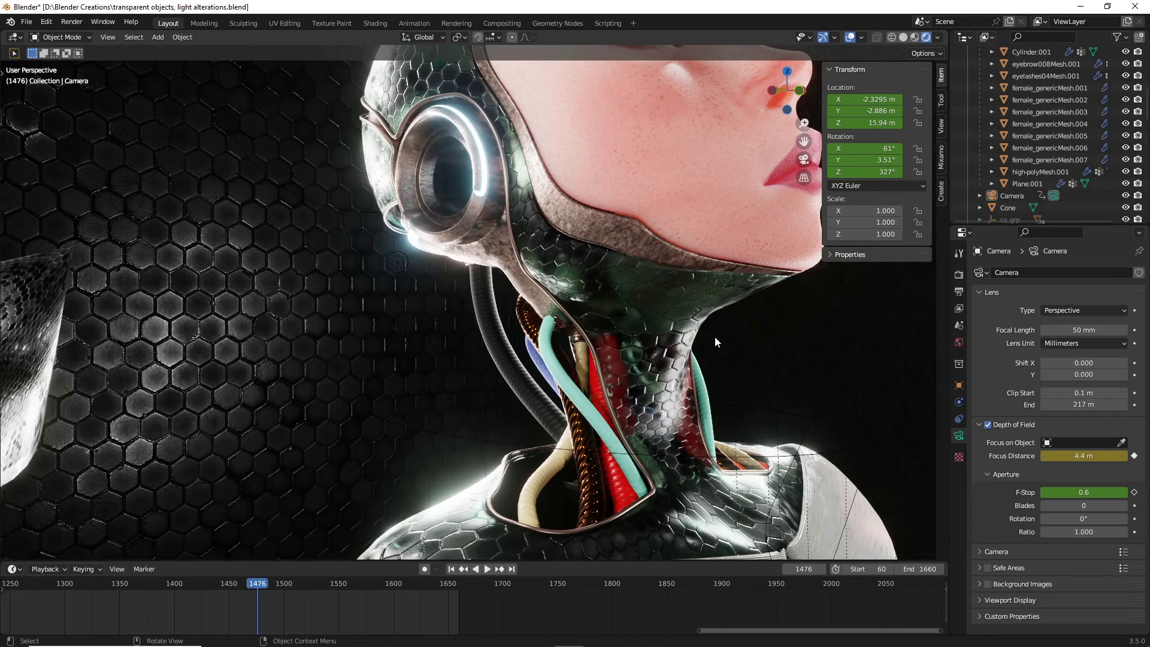
middle_click_drag(715, 337, 824, 369)
scroll(790, 378, "down", 2)
scroll(789, 371, "up", 3)
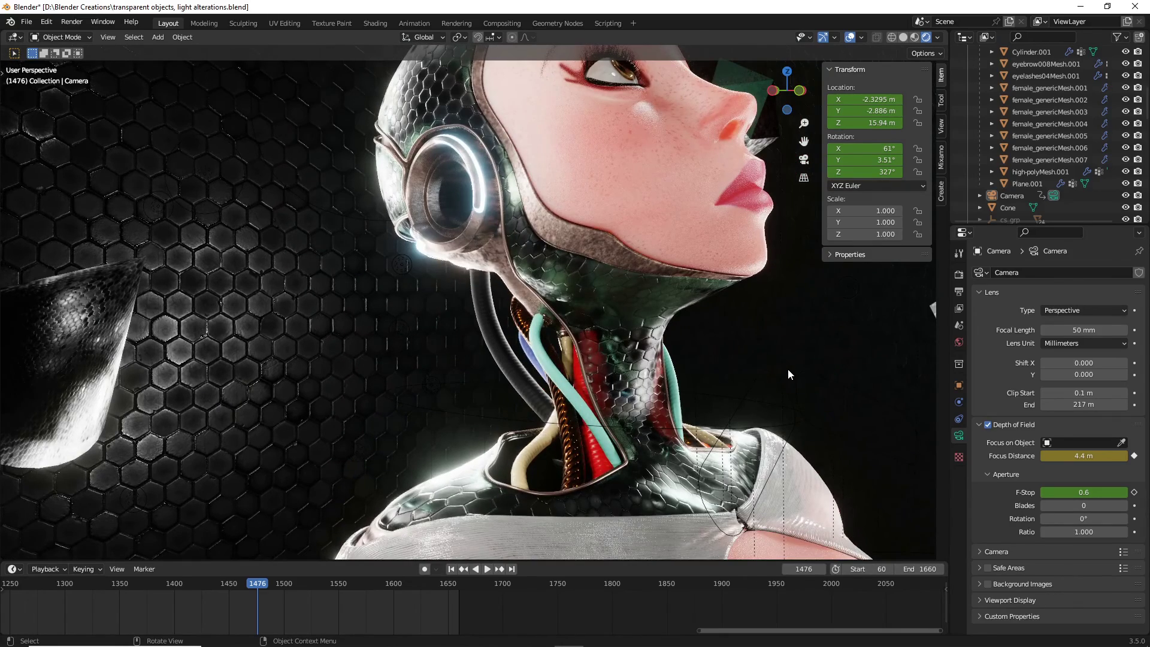